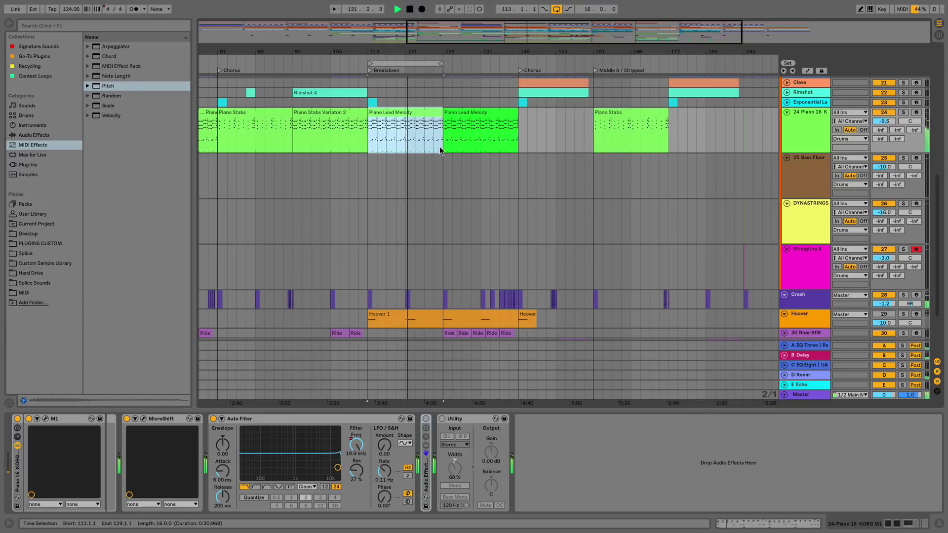
# Step: Open the Rimshot 4, Piano Stabs Variation 2 and neighbouring Breakdown clips together in the note editor
pyautogui.hscroll(-3, 438, 152)
pyautogui.scroll(1, 435, 156)
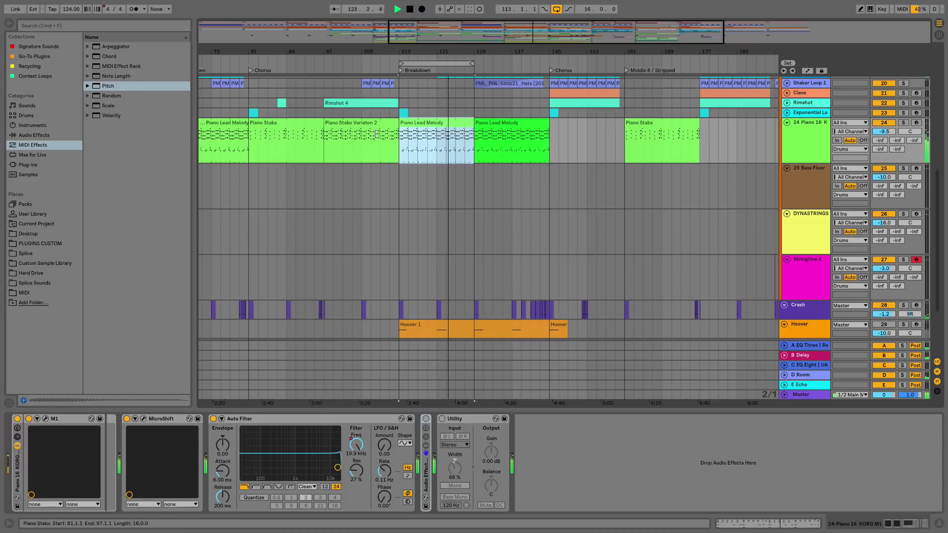
pyautogui.keyDown('shift'); pyautogui.click(345, 104); pyautogui.keyUp('shift')
pyautogui.doubleClick(345, 104)
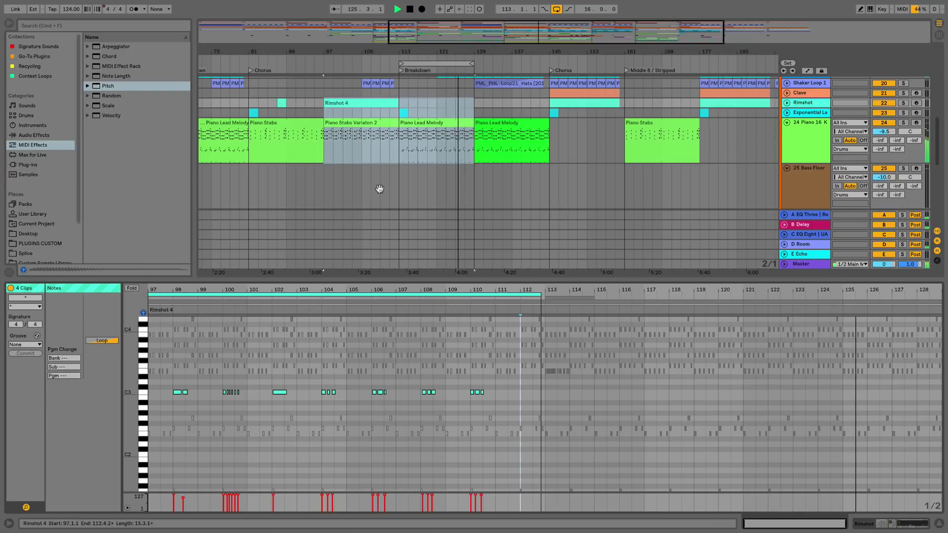
pyautogui.click(578, 300)
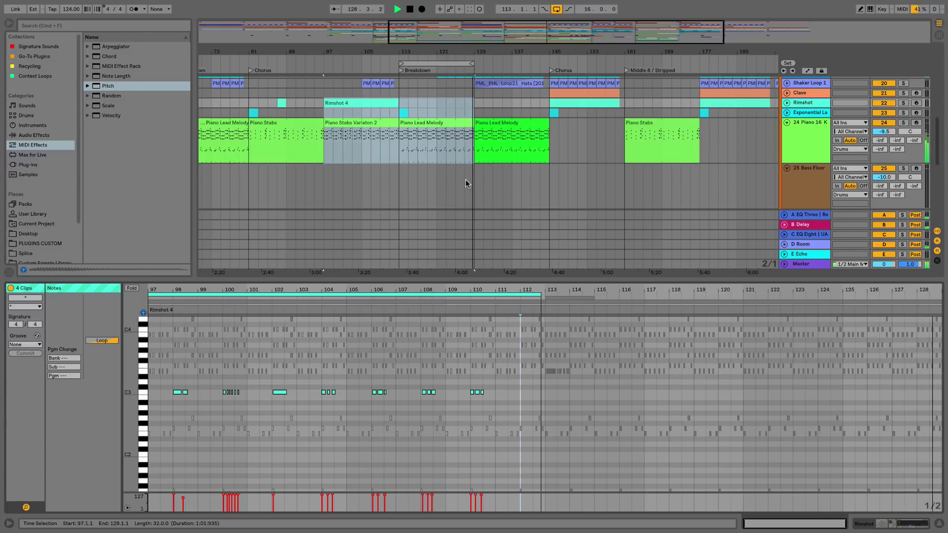
# Step: Stop playback and, in Session View, copy clip 2 on the 25 Bass Floor track into the empty slot above it
pyautogui.press('Tab')
pyautogui.press('space')
pyautogui.click(420, 144)
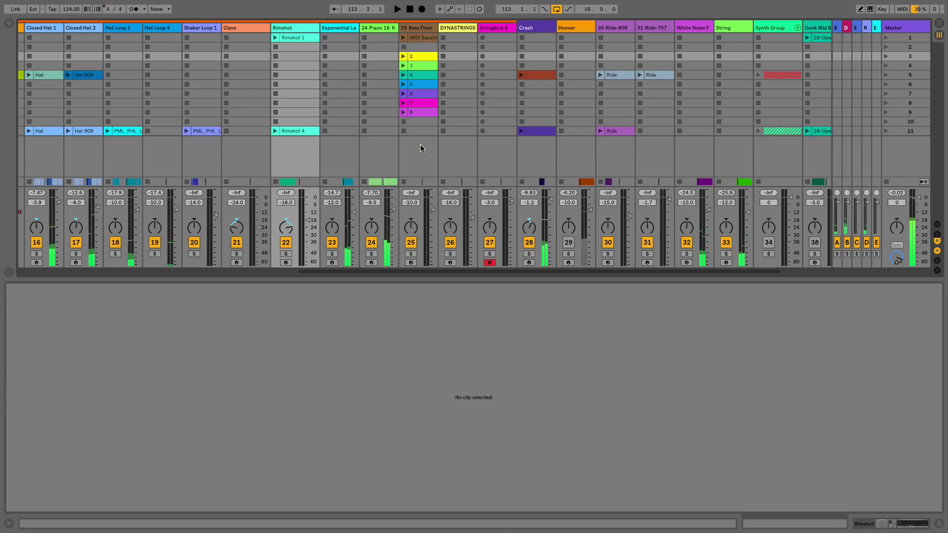
pyautogui.click(424, 58)
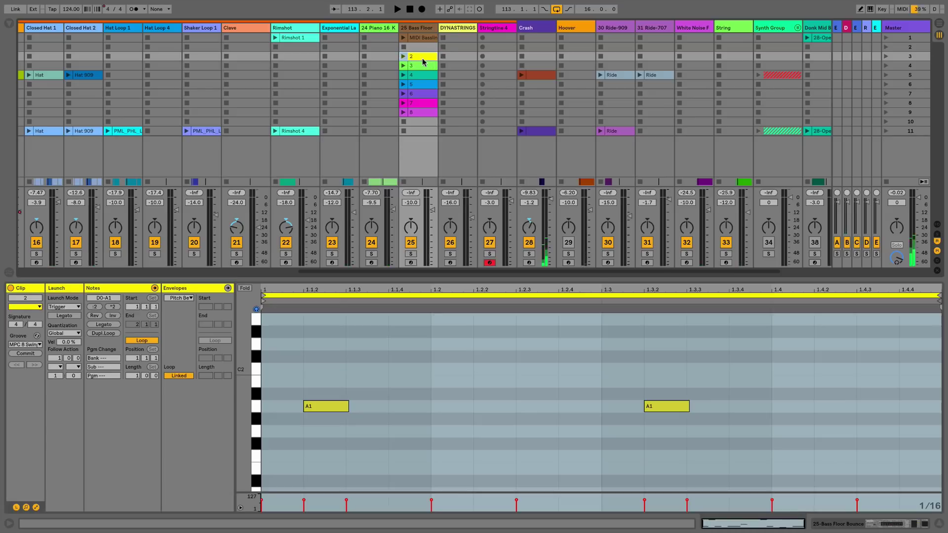
pyautogui.moveTo(423, 57); pyautogui.dragTo(416, 50)
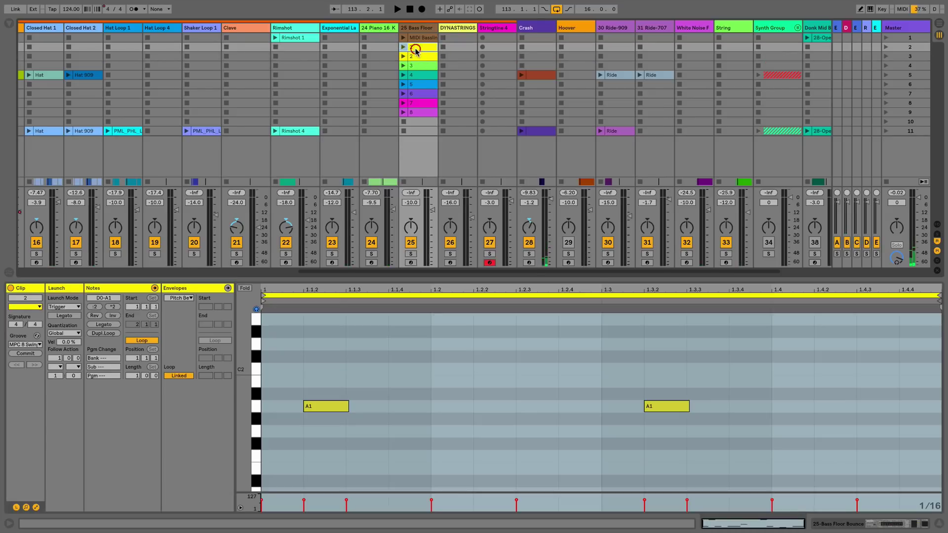
# Step: Rename the copied bass clip 1 and colour it green
pyautogui.hotkey('ctrl', 'r')
pyautogui.write('1')
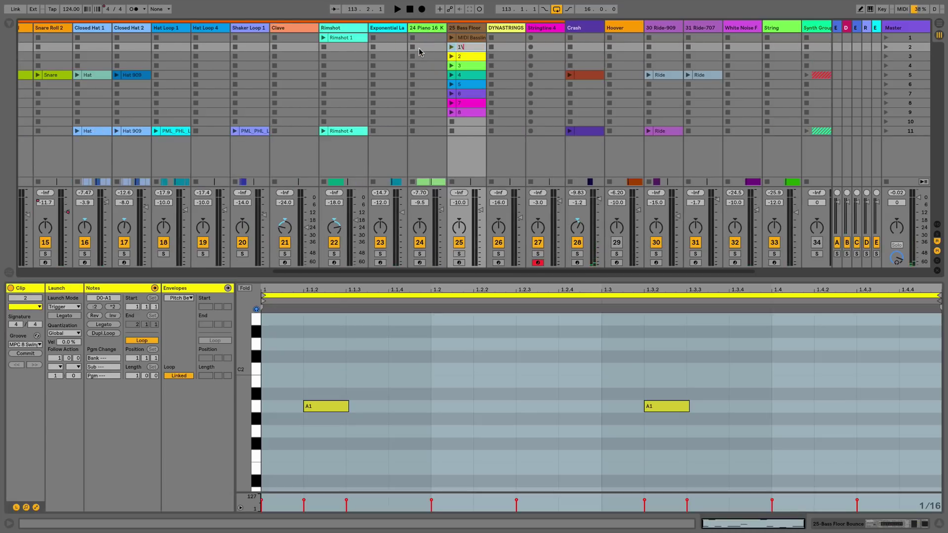
pyautogui.press('Return')
pyautogui.rightClick(466, 48)
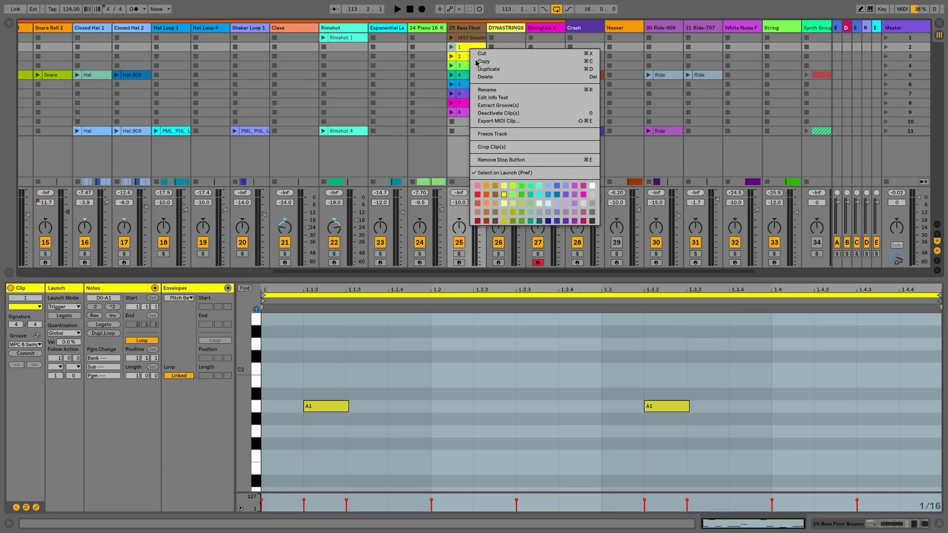
pyautogui.click(524, 194)
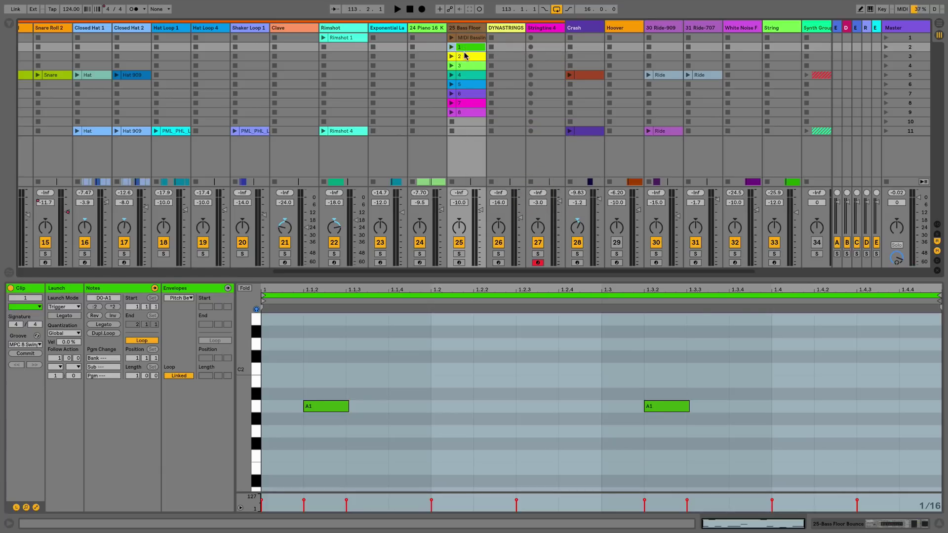
# Step: Open bass clips 1, 2, 4 and 6 together in the note editor and alternate the editing focus between clips 2 and 4
pyautogui.keyDown('super'); pyautogui.click(464, 54); pyautogui.keyUp('super')
pyautogui.keyDown('super'); pyautogui.click(466, 92); pyautogui.keyUp('super')
pyautogui.keyDown('super'); pyautogui.click(468, 77); pyautogui.keyUp('super')
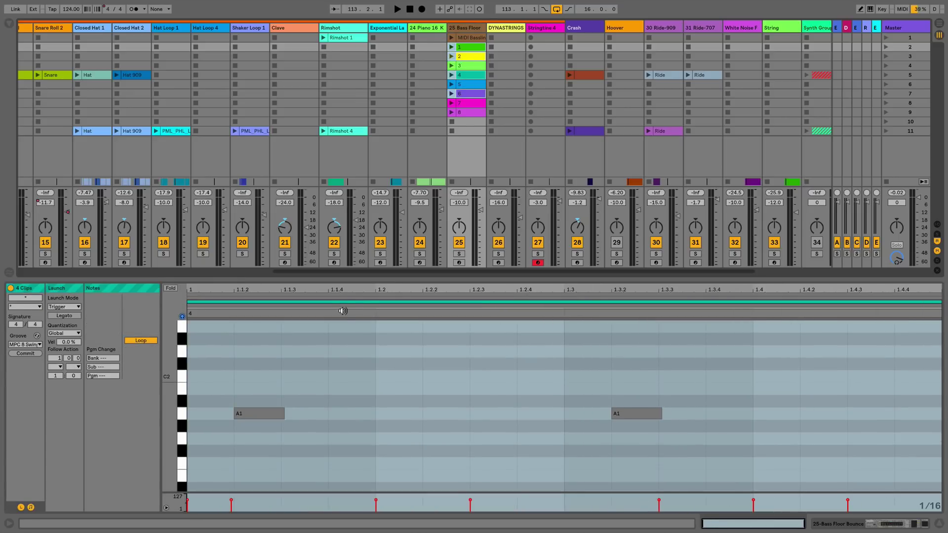
pyautogui.click(351, 298)
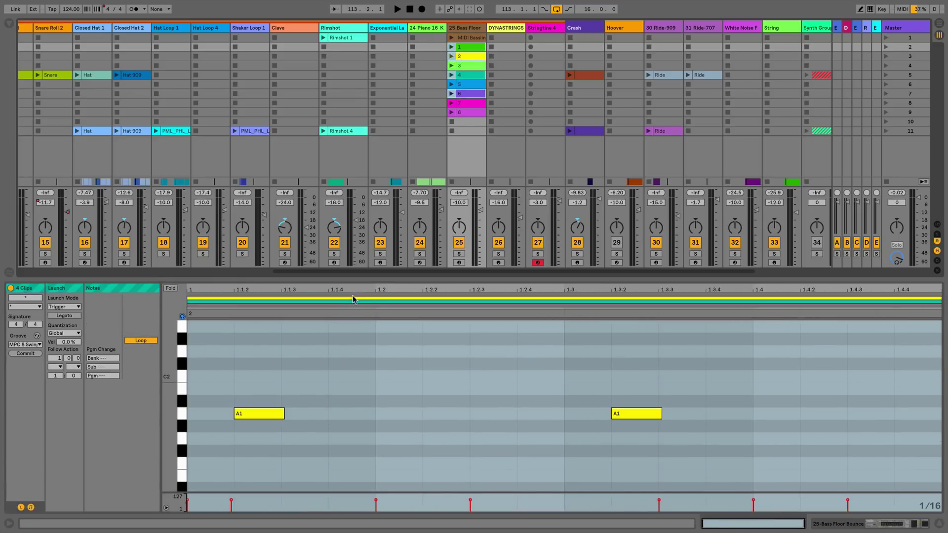
pyautogui.click(350, 310)
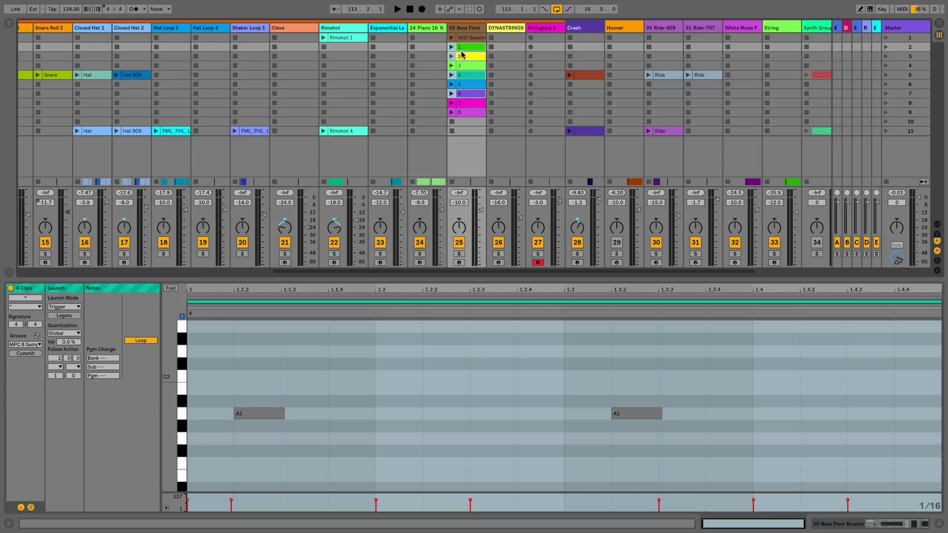
# Step: Open bass clips 1 through 8 together in the note editor and switch the editing focus between clips 2 and 8
pyautogui.click(463, 48)
pyautogui.keyDown('shift'); pyautogui.click(466, 113); pyautogui.keyUp('shift')
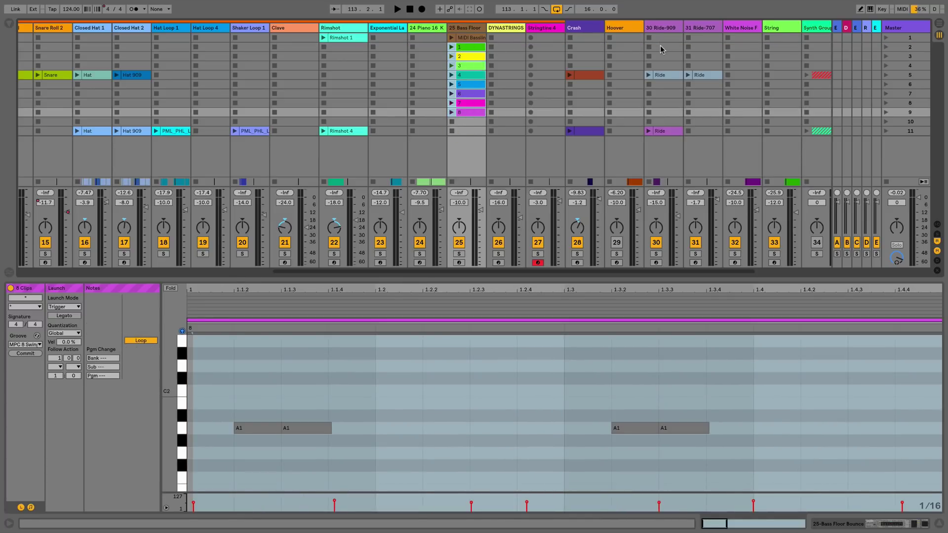
pyautogui.keyDown('shift'); pyautogui.click(660, 47); pyautogui.keyUp('shift')
pyautogui.keyDown('shift'); pyautogui.click(466, 113); pyautogui.keyUp('shift')
pyautogui.click(203, 299)
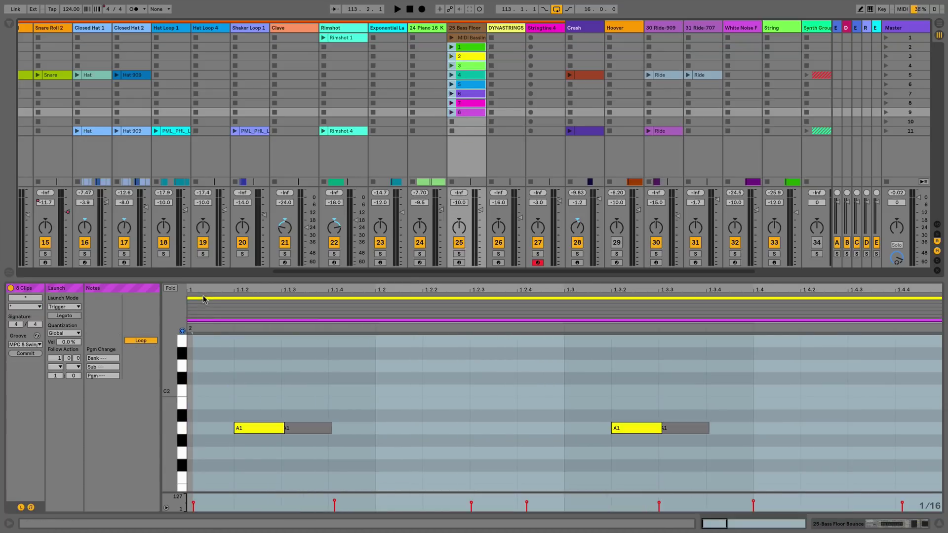
pyautogui.click(200, 321)
# Step: Try opening the MIDI Bassline clip together with bass clips 1 to 8, and reduce the selection to clips 1 to 8
pyautogui.keyDown('shift'); pyautogui.click(469, 38); pyautogui.keyUp('shift')
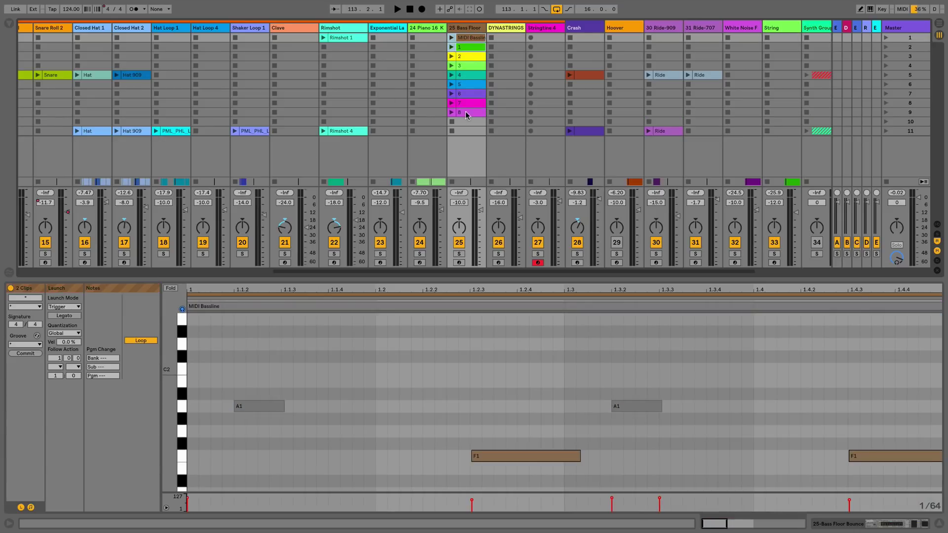
pyautogui.keyDown('shift'); pyautogui.click(467, 112); pyautogui.keyUp('shift')
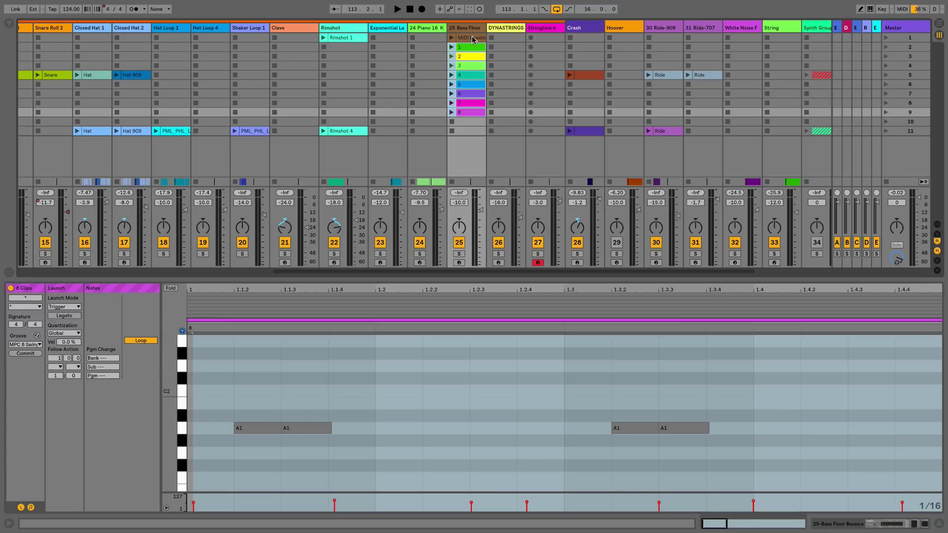
pyautogui.click(472, 38)
pyautogui.keyDown('shift'); pyautogui.click(461, 113); pyautogui.keyUp('shift')
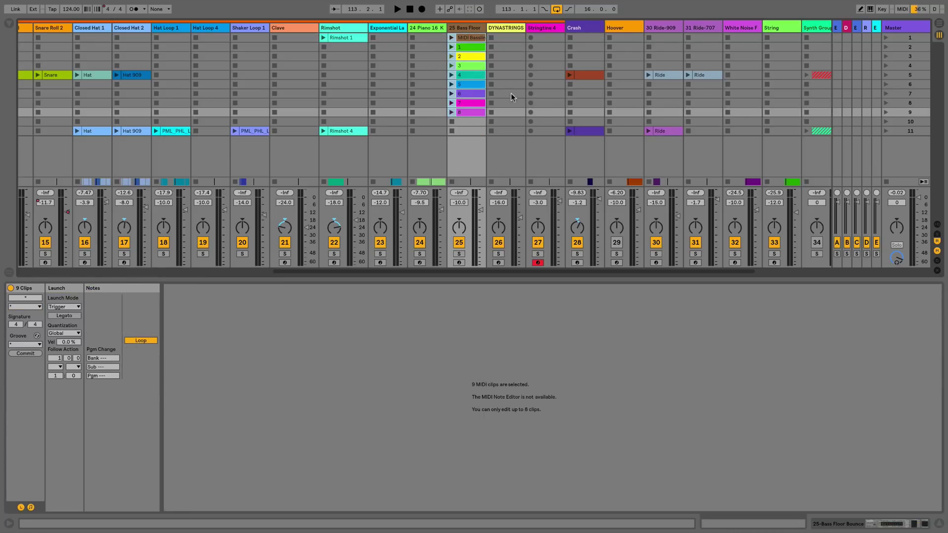
pyautogui.click(466, 46)
pyautogui.keyDown('shift'); pyautogui.click(461, 112); pyautogui.keyUp('shift')
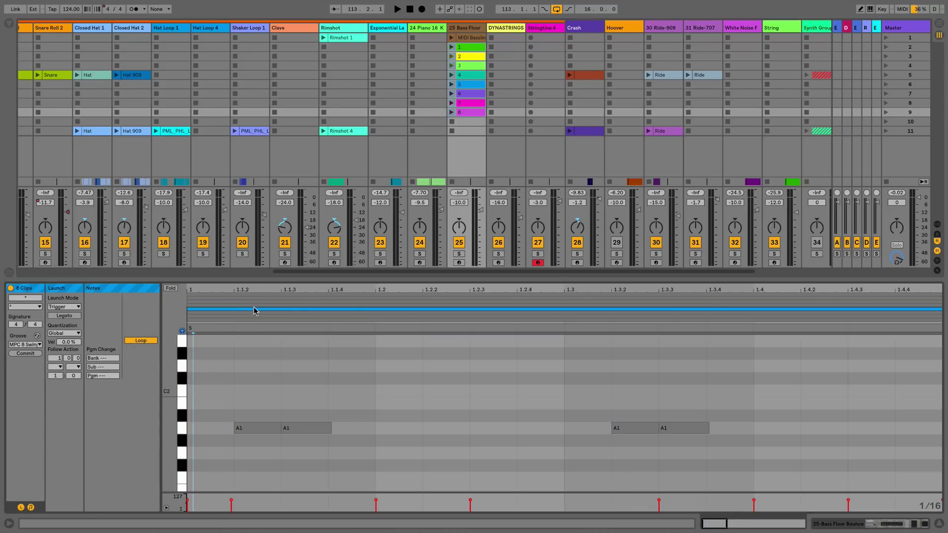
# Step: Draw sixteenth notes B1 at 1.2, C#2 at 1.2.3 and F1 at 1.2.4 in bass clip 6
pyautogui.click(391, 313)
pyautogui.press('b')
pyautogui.click(401, 404)
pyautogui.click(508, 378)
pyautogui.click(521, 477)
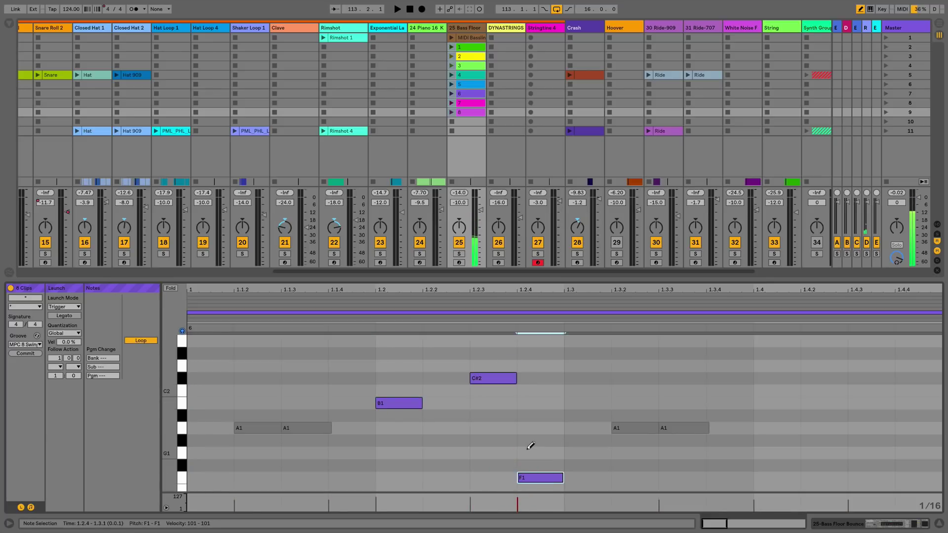
# Step: Delete the newly drawn F1, C#2 and B1 notes from bass clip 6
pyautogui.click(537, 475)
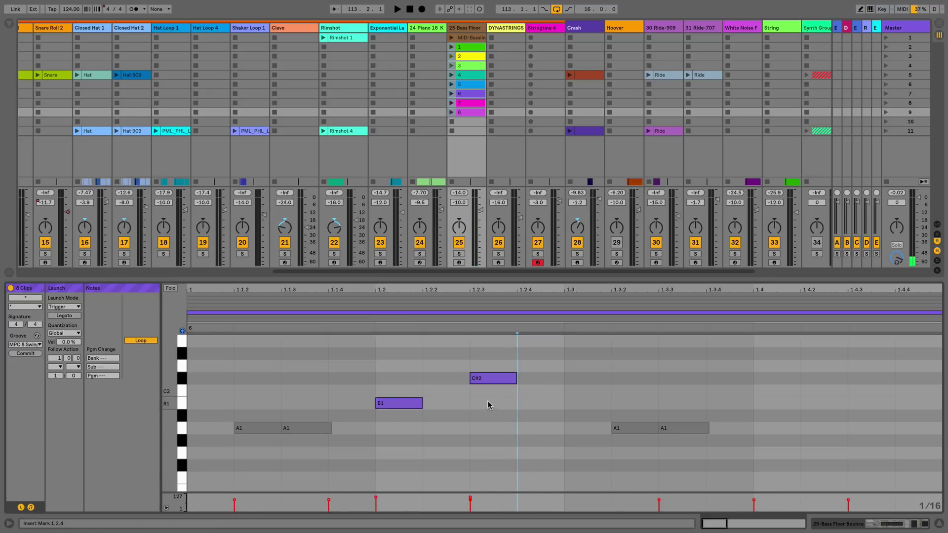
pyautogui.moveTo(499, 414); pyautogui.dragTo(402, 381)
pyautogui.press('Delete')
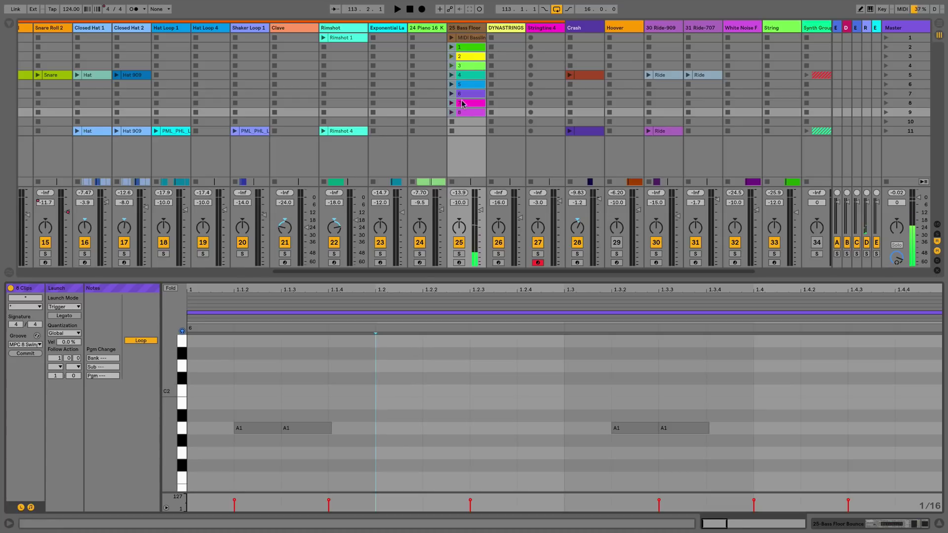
# Step: Try giving bass clips 1 to 8 one shared mustard-yellow colour, and undo the recolouring
pyautogui.rightClick(469, 92)
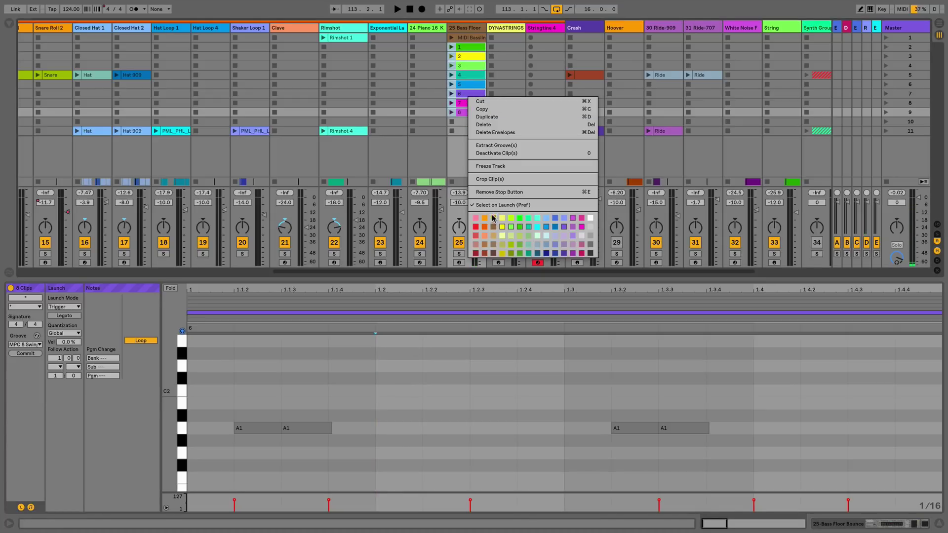
pyautogui.click(495, 232)
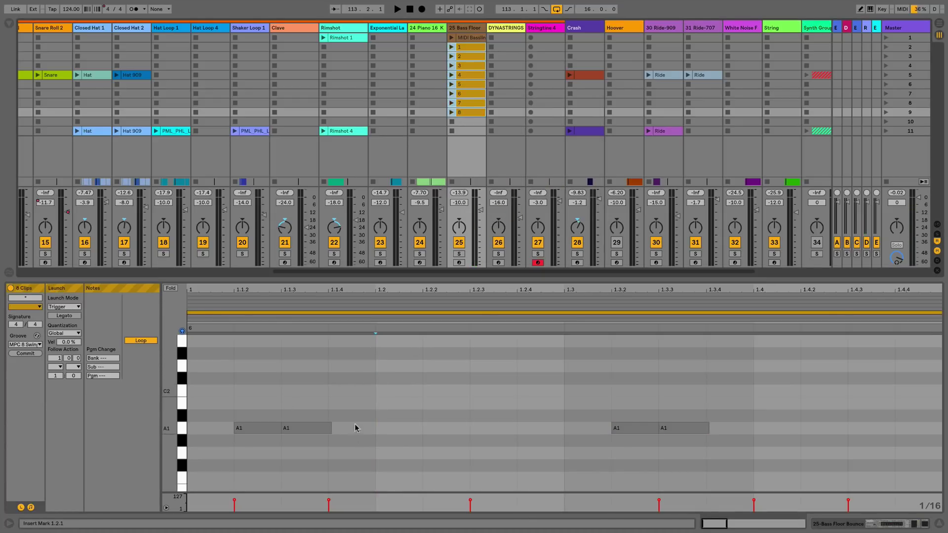
pyautogui.hotkey('ctrl', 'z')
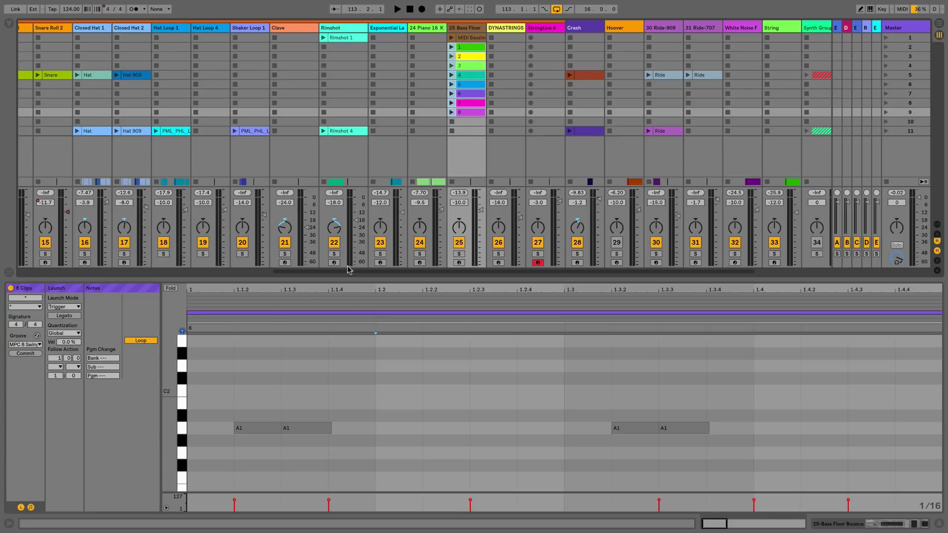
# Step: Move the editing focus through several of the eight bass clips by their loop bars, ending on clip 1
pyautogui.click(219, 304)
pyautogui.click(243, 428)
pyautogui.click(272, 309)
pyautogui.click(292, 313)
pyautogui.click(293, 302)
pyautogui.click(296, 296)
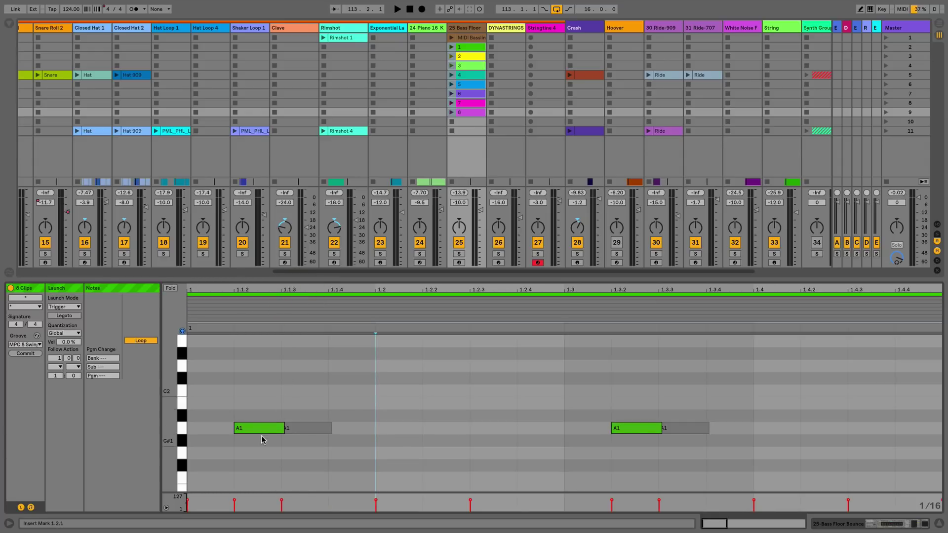
# Step: Switch the editing focus to clips 3, 5 and 8 through their notes, and view the full pitch range
pyautogui.click(303, 429)
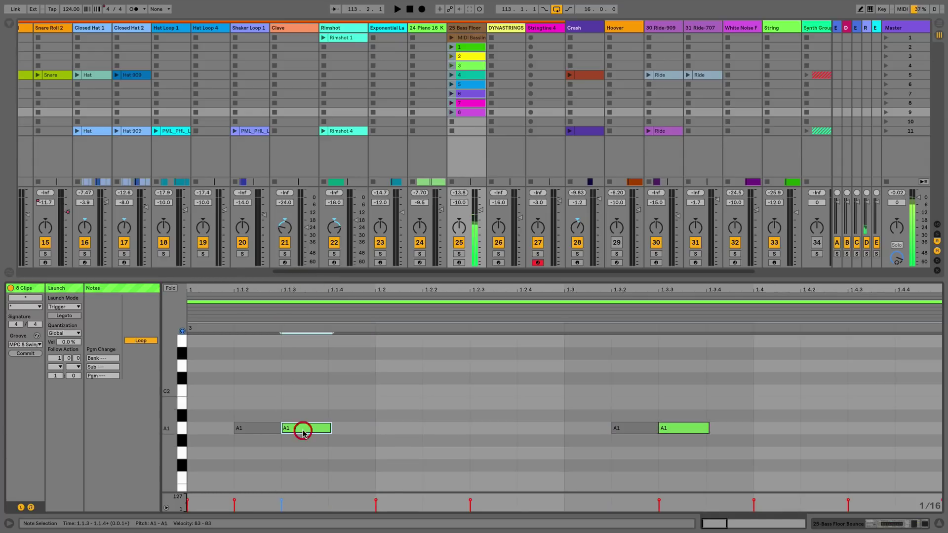
pyautogui.click(262, 431)
pyautogui.click(262, 431)
pyautogui.scroll(-6, 264, 425)
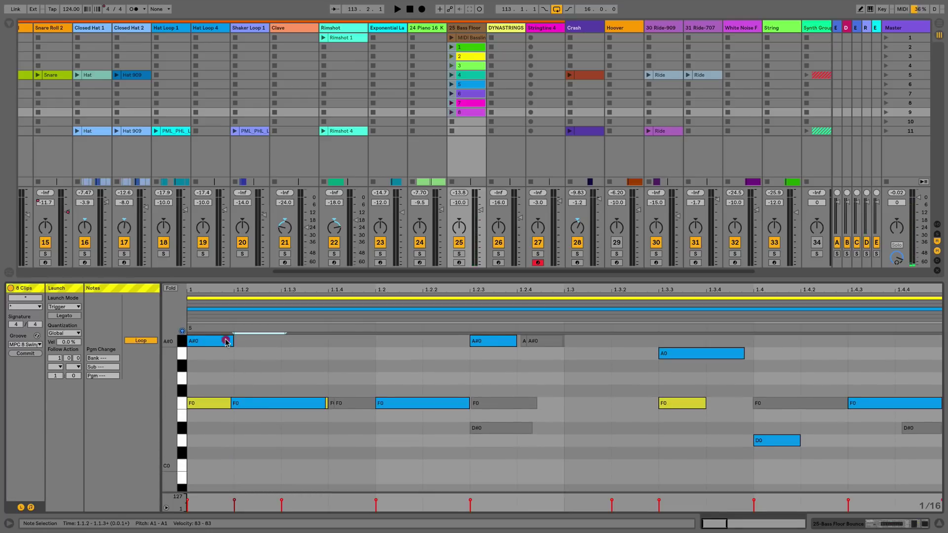
pyautogui.click(226, 339)
pyautogui.click(363, 403)
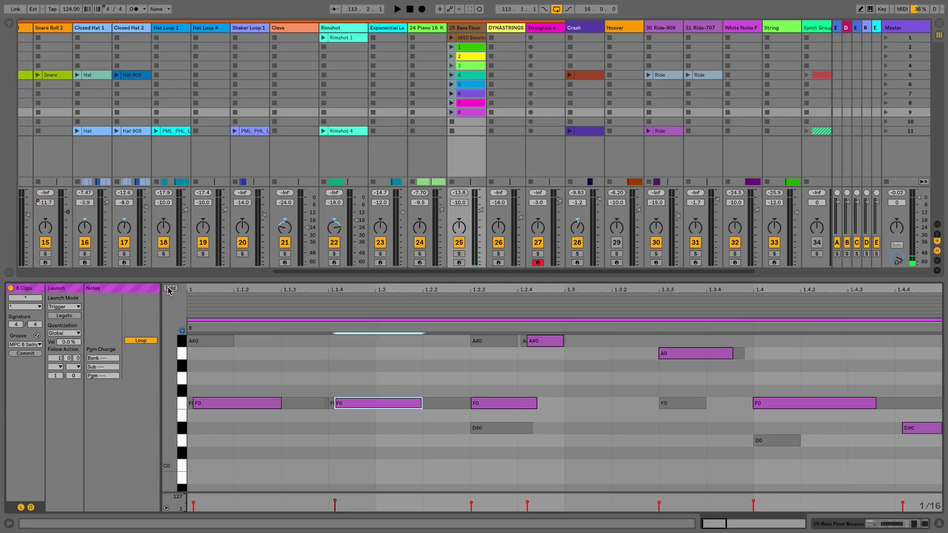
pyautogui.moveTo(170, 382); pyautogui.dragTo(165, 322)
pyautogui.scroll(2, 282, 378)
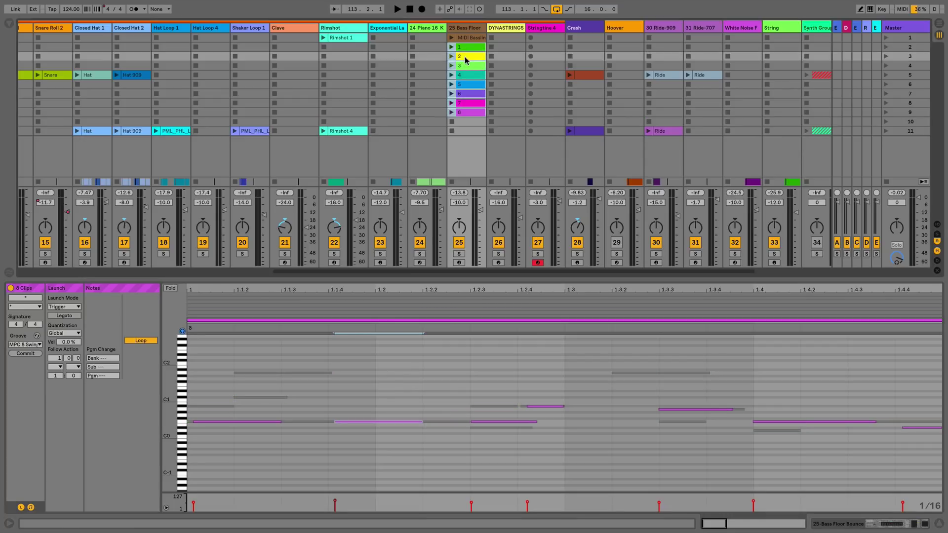
# Step: Copy bass clip 1 to the same scene on the DYNASTRINGS track and colour the copy pale yellow
pyautogui.click(469, 48)
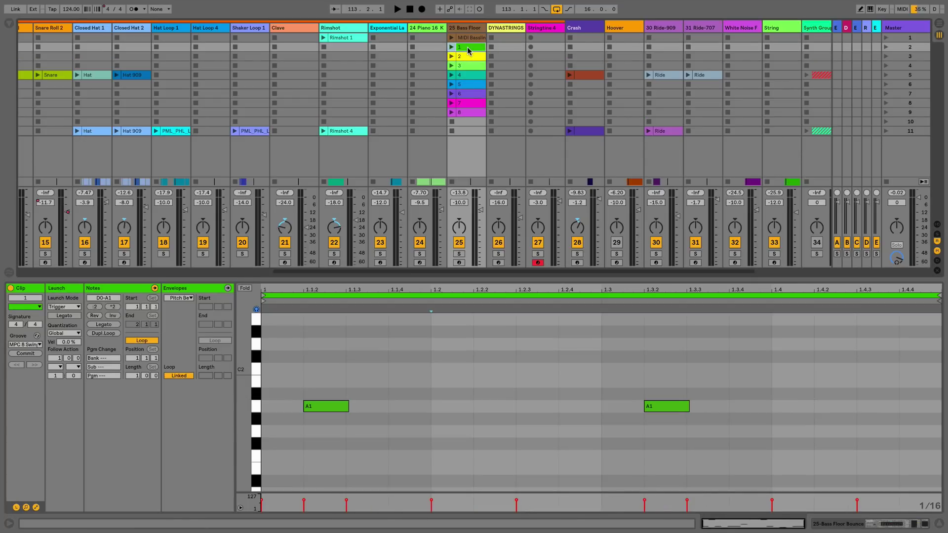
pyautogui.moveTo(506, 48); pyautogui.dragTo(507, 48)
pyautogui.rightClick(508, 48)
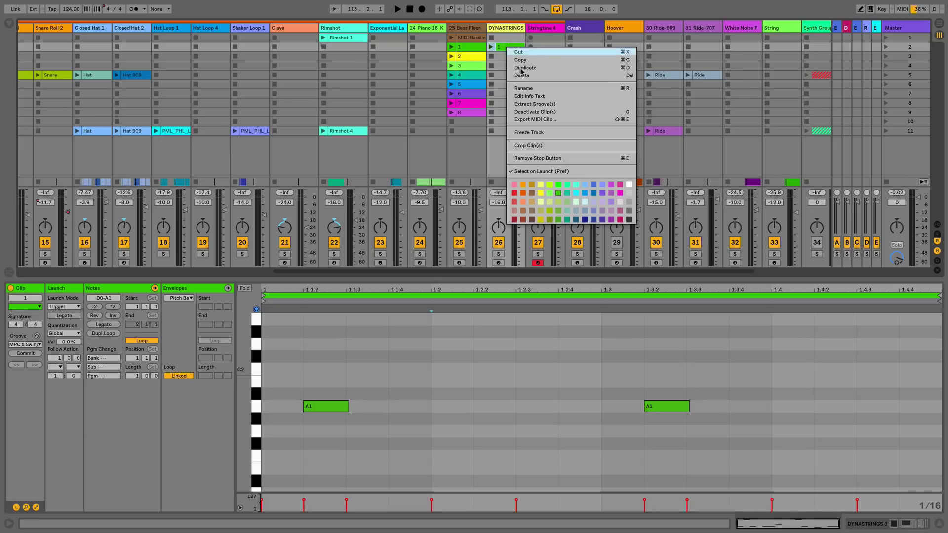
pyautogui.click(539, 184)
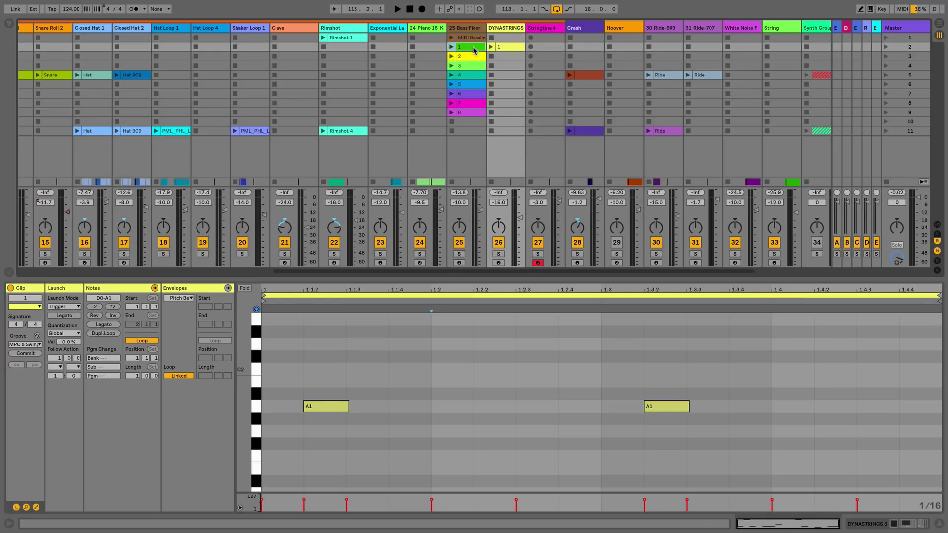
# Step: Launch clip 1 on both the DYNASTRINGS and 25 Bass Floor tracks, with 25 Bass Floor soloed
pyautogui.click(478, 48)
pyautogui.click(495, 48)
pyautogui.click(492, 47)
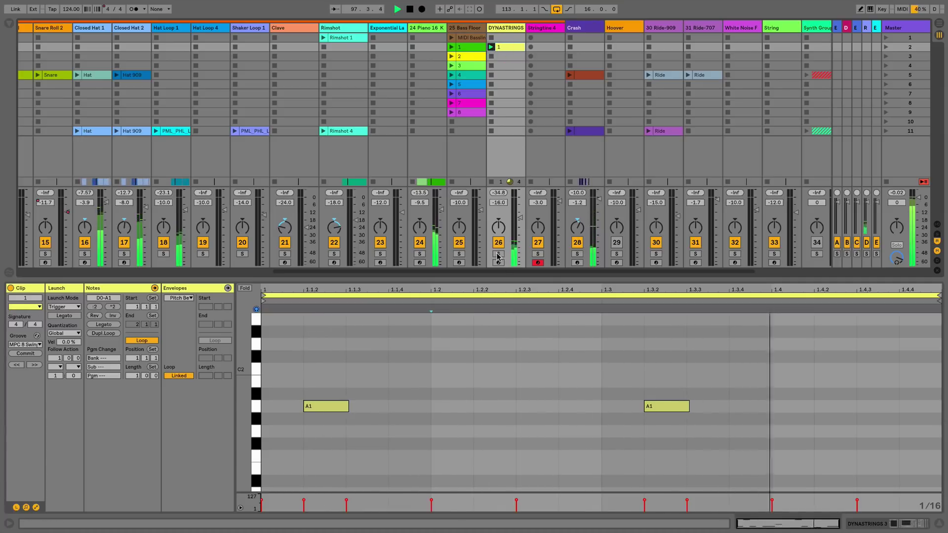
pyautogui.click(499, 254)
pyautogui.click(459, 254)
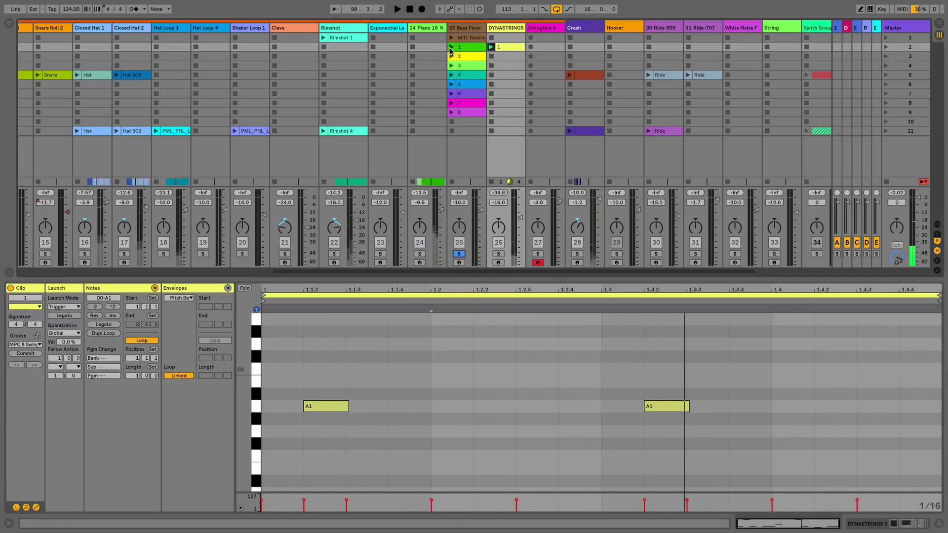
pyautogui.click(451, 47)
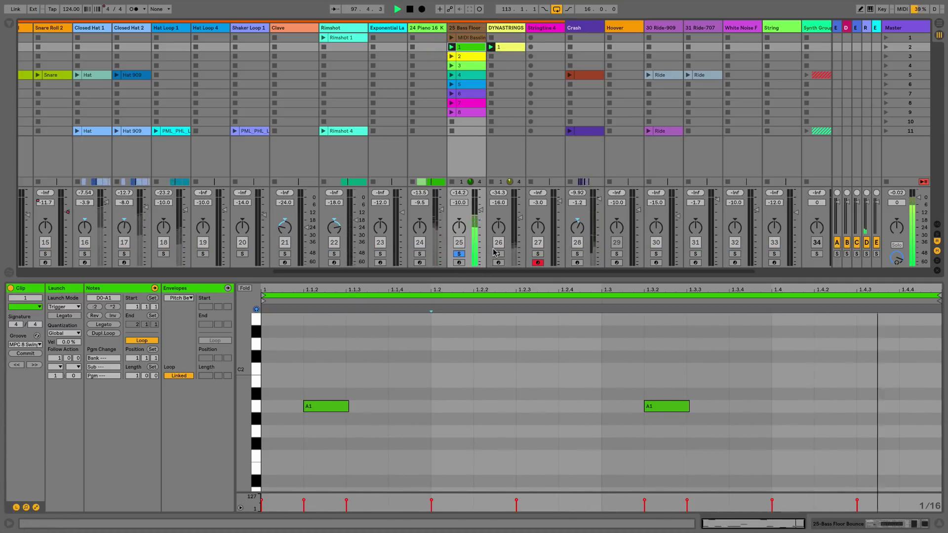
# Step: Solo DYNASTRINGS alongside 25 Bass Floor and select clip 1 on both tracks for shared note editing
pyautogui.keyDown('super'); pyautogui.click(499, 254); pyautogui.keyUp('super')
pyautogui.click(507, 51)
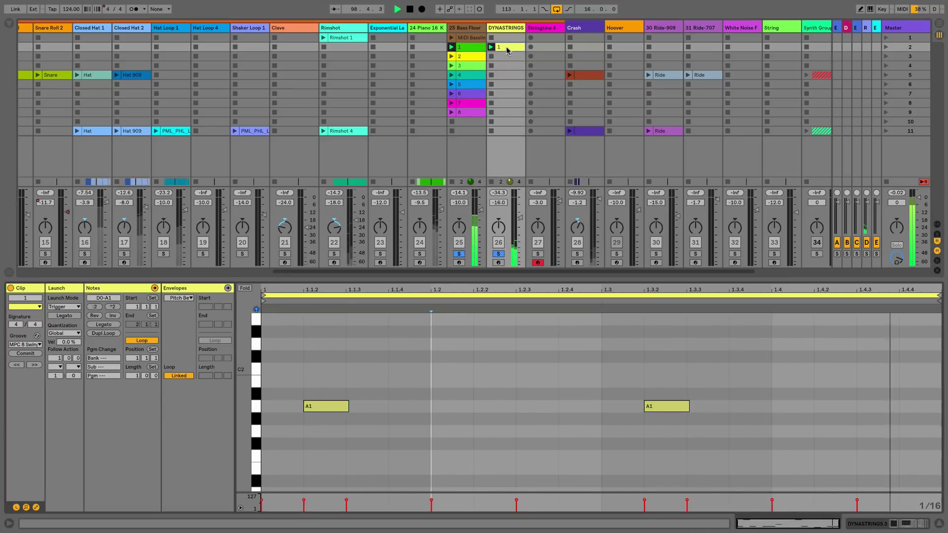
pyautogui.keyDown('shift'); pyautogui.click(466, 50); pyautogui.keyUp('shift')
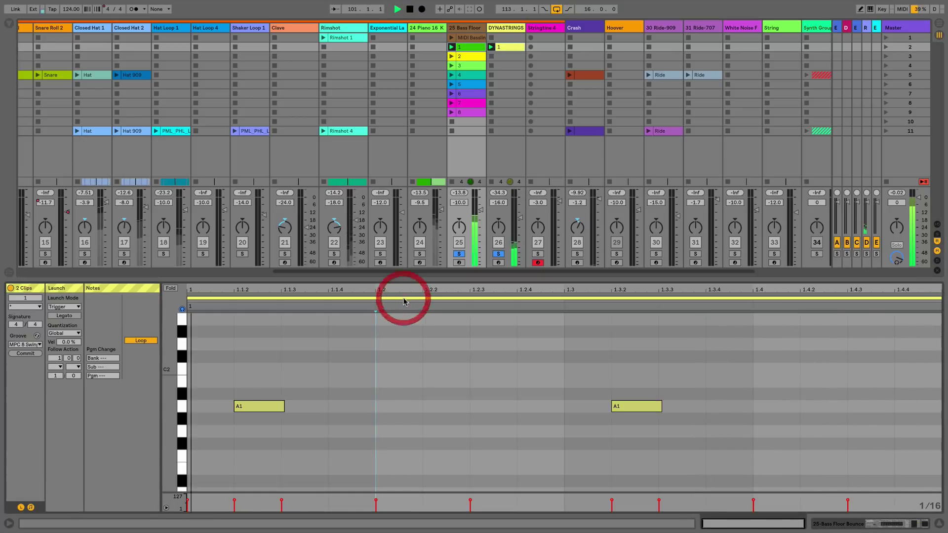
# Step: Transpose all notes of the DYNASTRINGS clip up two octaves to the range D2–A3
pyautogui.click(391, 394)
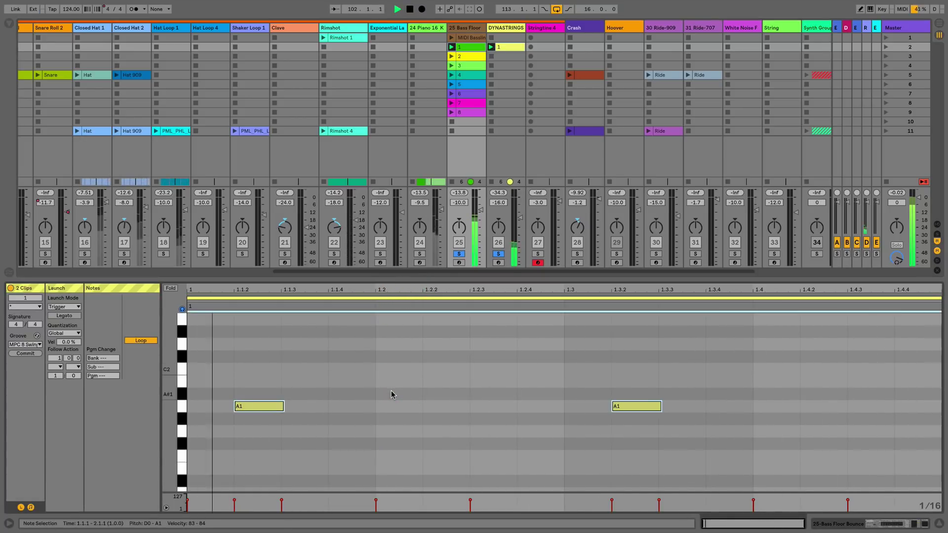
pyautogui.hotkey('ctrl', 'a')
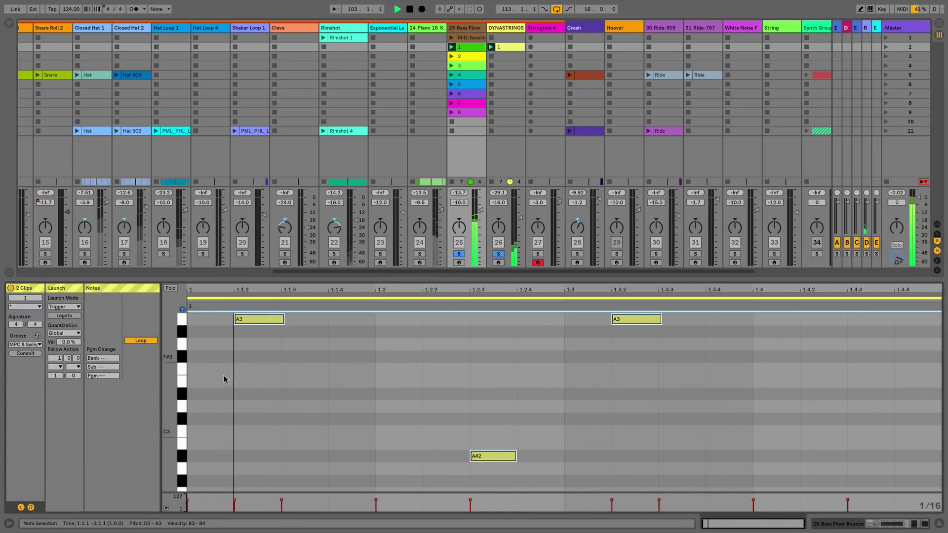
pyautogui.moveTo(170, 390); pyautogui.dragTo(218, 419)
pyautogui.click(206, 446)
pyautogui.click(190, 399)
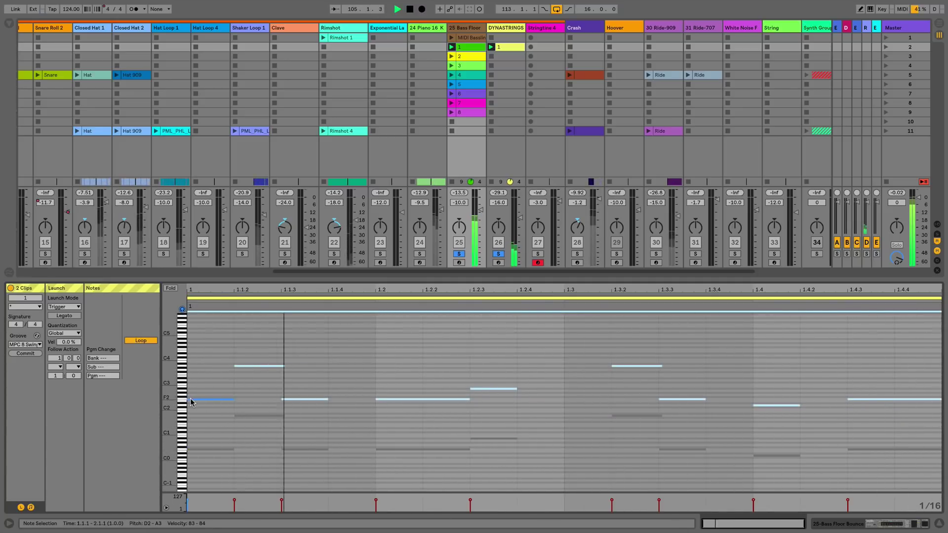
pyautogui.click(190, 450)
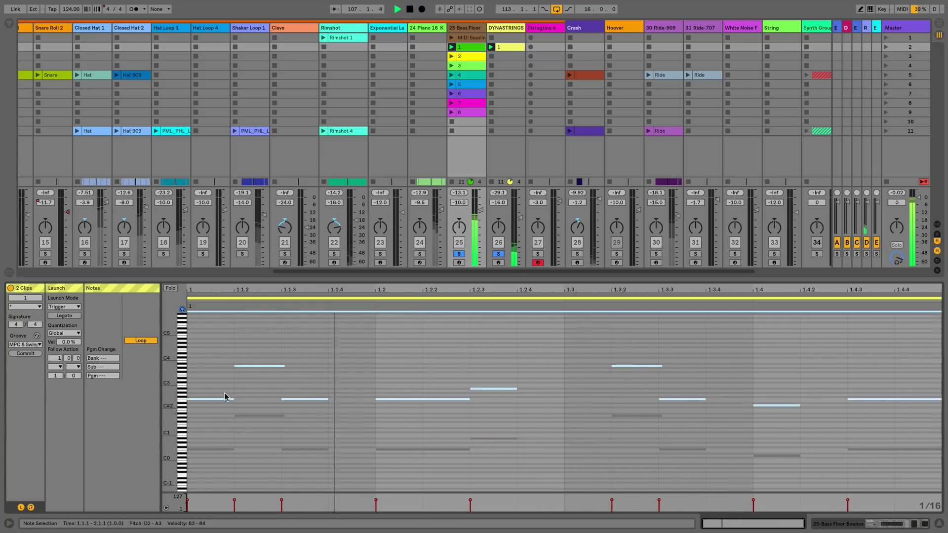
# Step: Select all notes in the strings clip, narrow the selection to the A3 note at 1.1.2, and clear it
pyautogui.click(243, 366)
pyautogui.click(242, 370)
pyautogui.hotkey('ctrl', 'a')
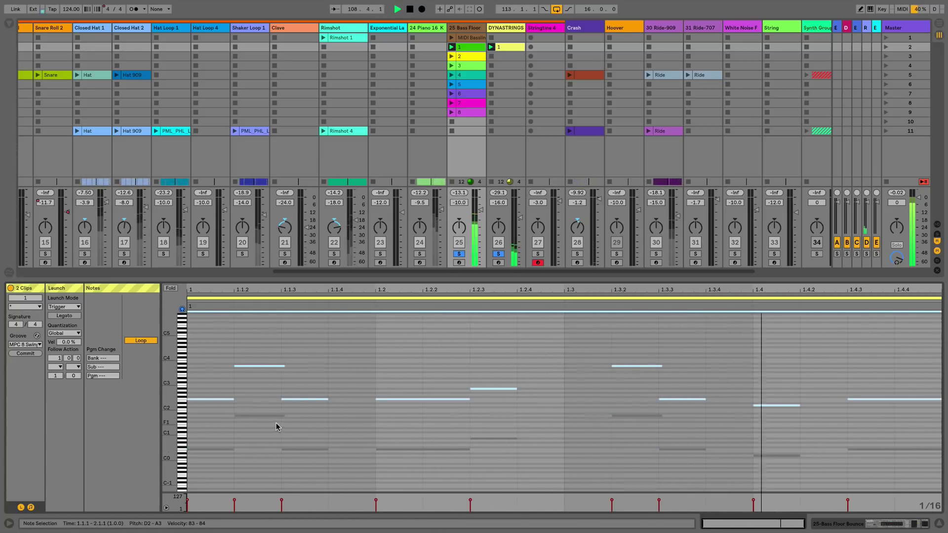
pyautogui.click(284, 366)
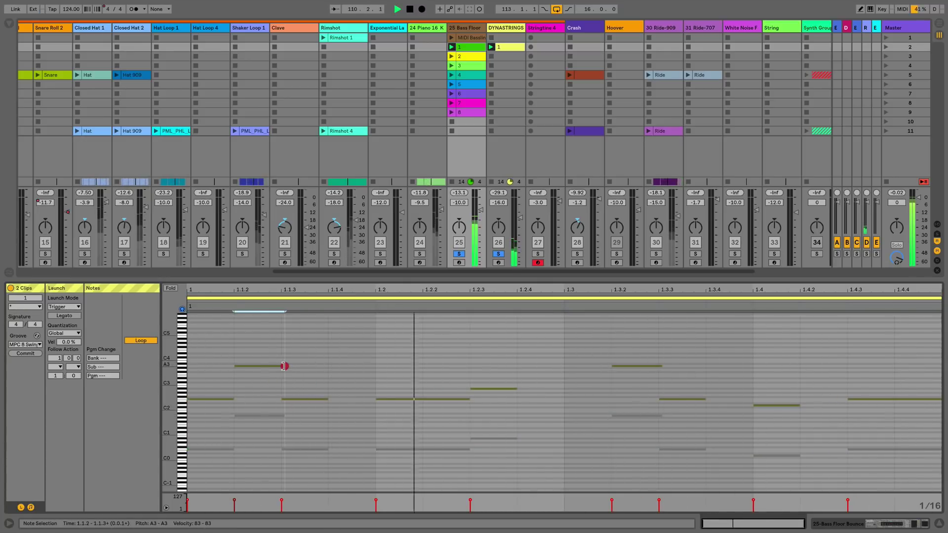
pyautogui.click(276, 374)
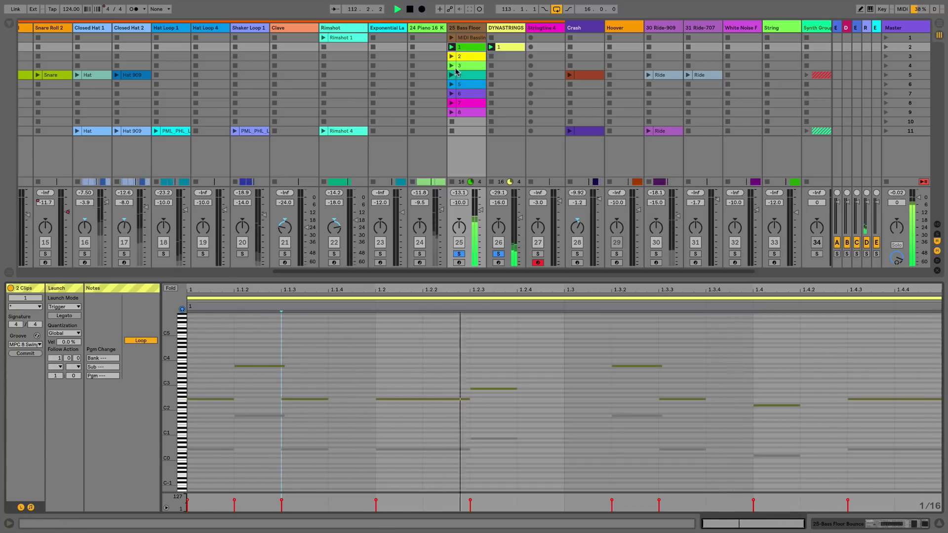
# Step: Set the groove of both clips to MPC 8 Swing-60 and reselect the two clips together
pyautogui.click(24, 344)
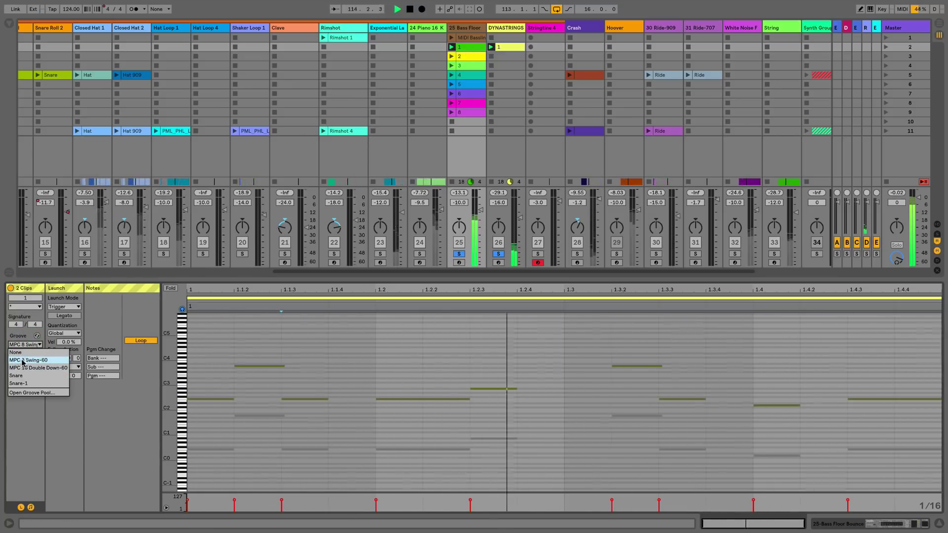
pyautogui.click(22, 360)
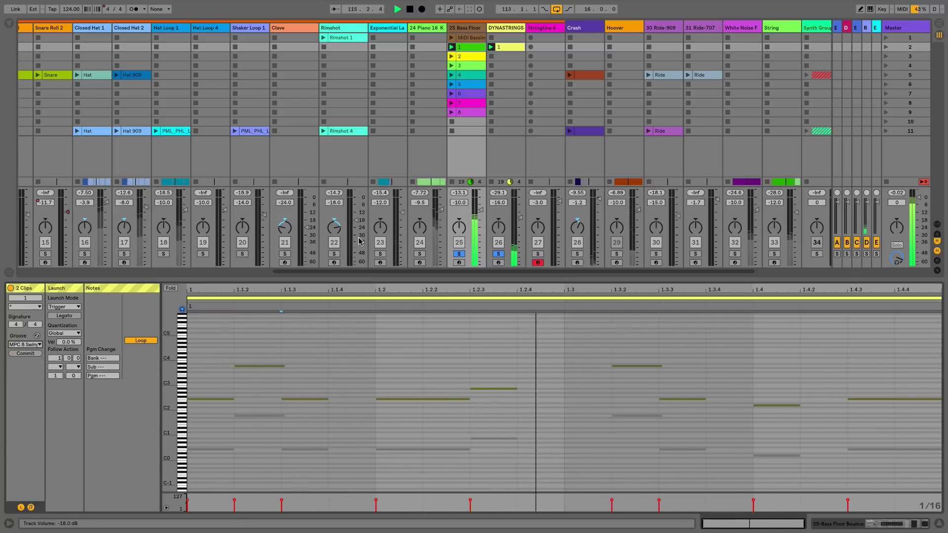
pyautogui.click(506, 48)
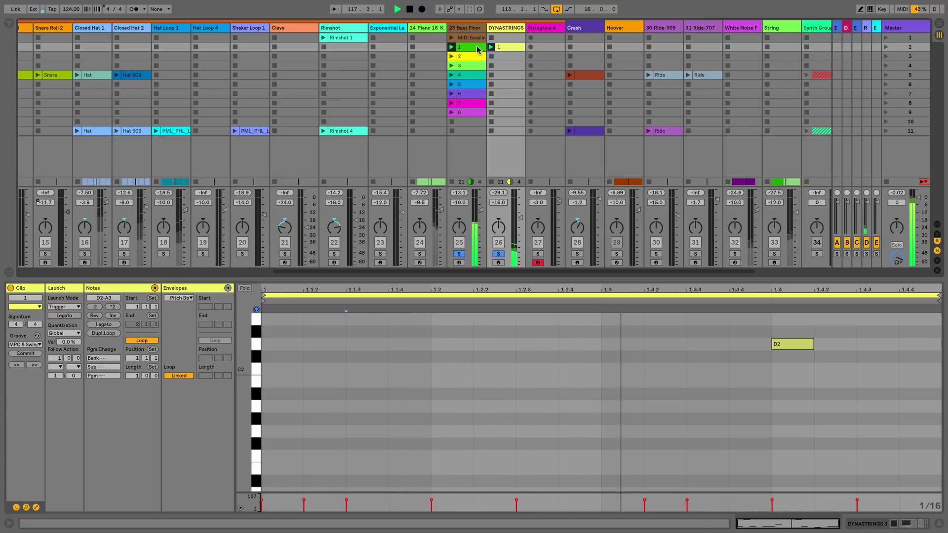
pyautogui.keyDown('shift'); pyautogui.click(476, 47); pyautogui.keyUp('shift')
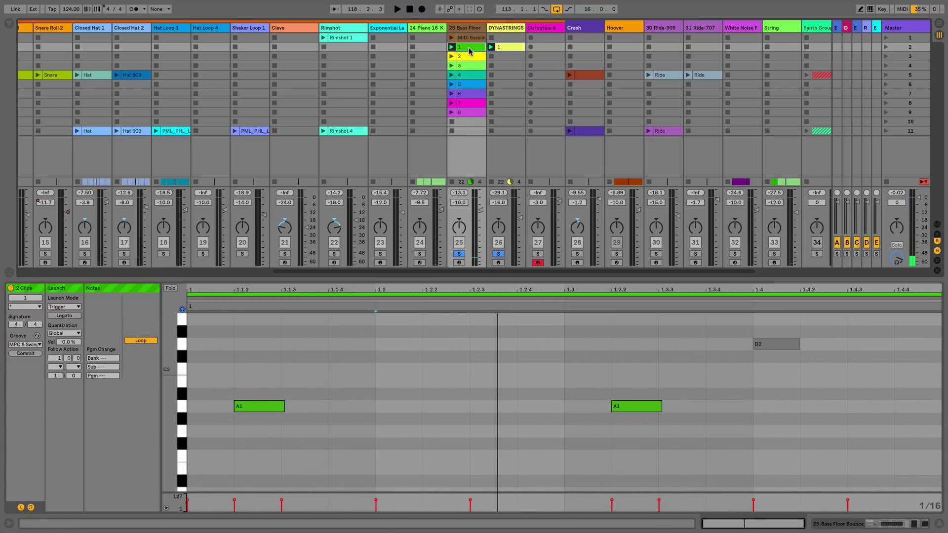
# Step: Launch clip 1 on 25 Bass Floor and DYNASTRINGS at different times, and select both clips for shared editing
pyautogui.click(452, 47)
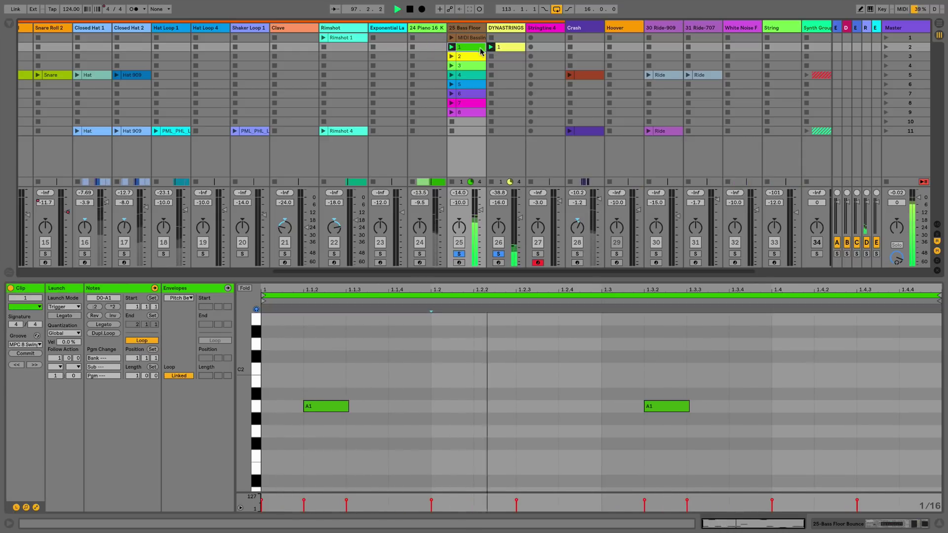
pyautogui.press('space')
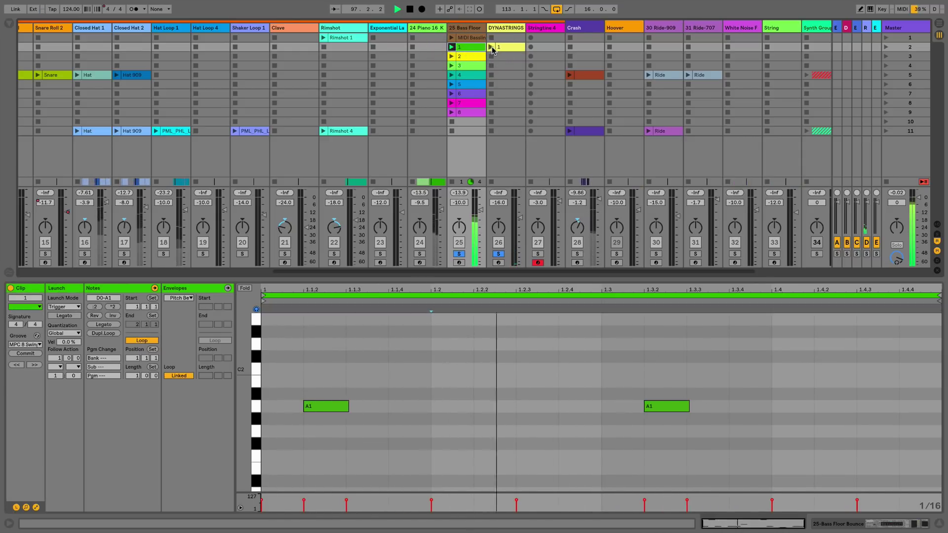
pyautogui.click(491, 47)
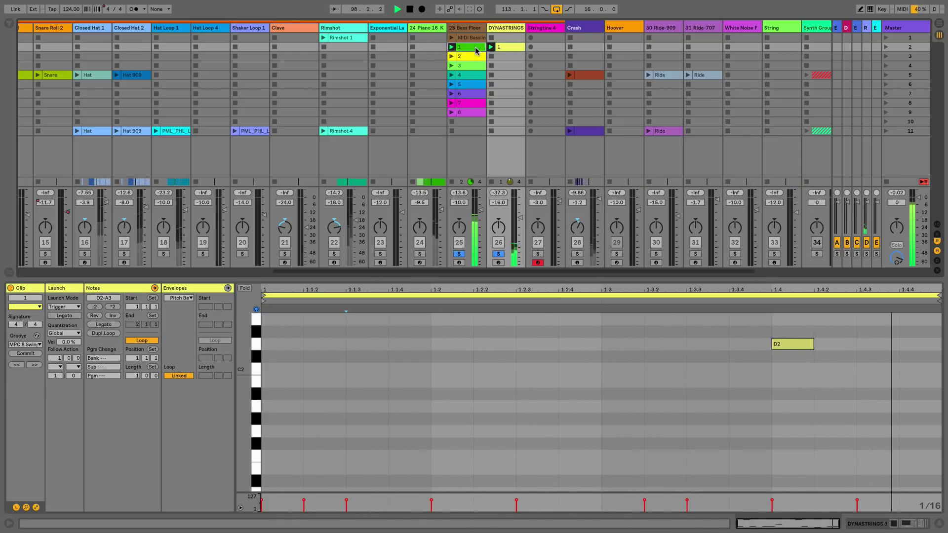
pyautogui.click(475, 47)
pyautogui.keyDown('shift'); pyautogui.click(513, 48); pyautogui.keyUp('shift')
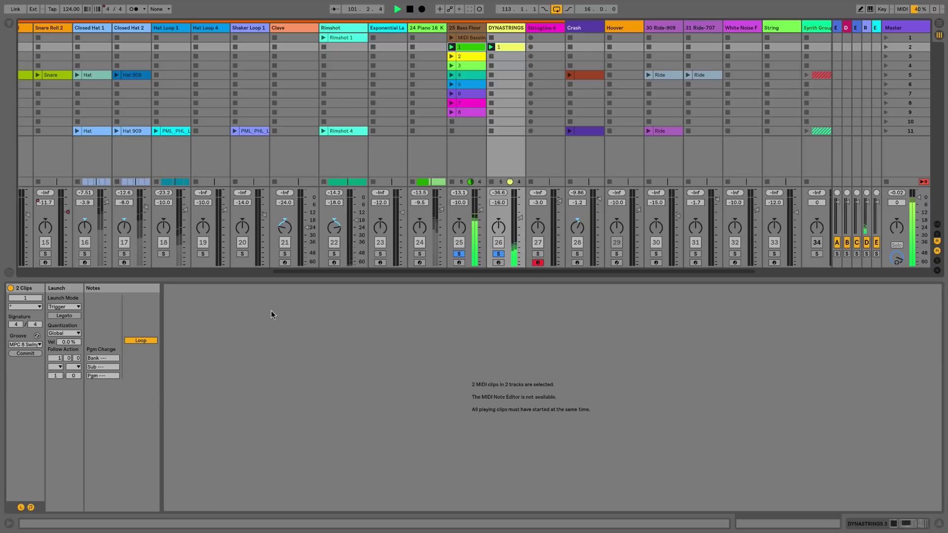
# Step: Relaunch the strings clip in sync with the bass clip, select both clips, and move the editing focus to the bass clip
pyautogui.click(492, 47)
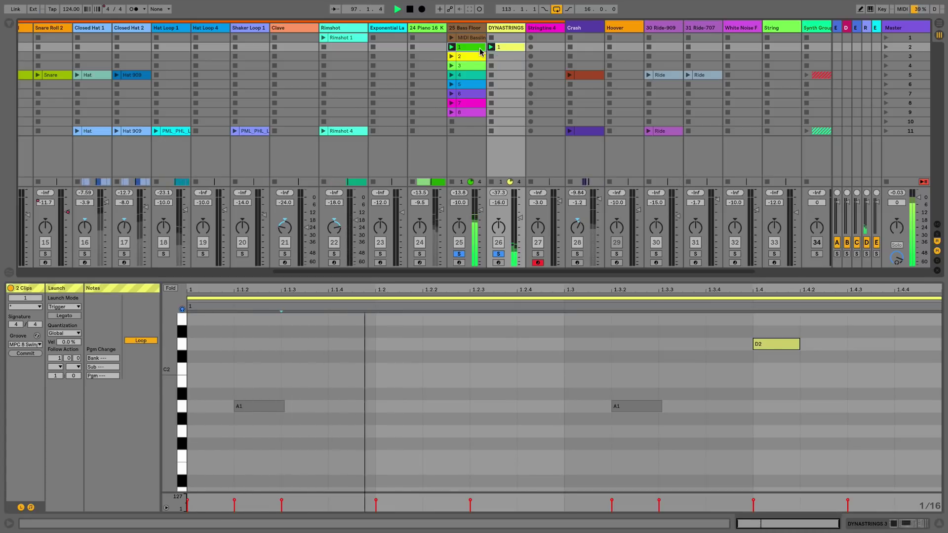
pyautogui.click(477, 48)
pyautogui.keyDown('shift'); pyautogui.click(516, 49); pyautogui.keyUp('shift')
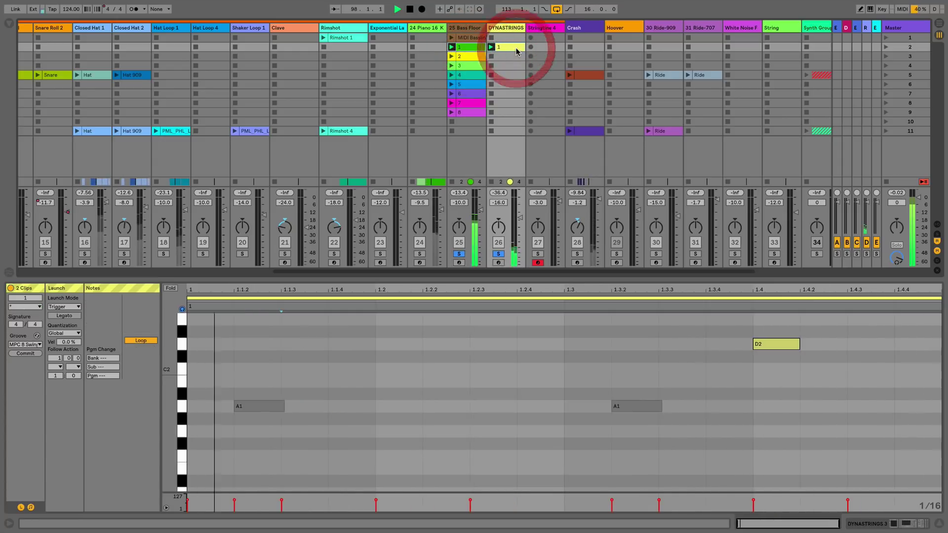
pyautogui.click(339, 296)
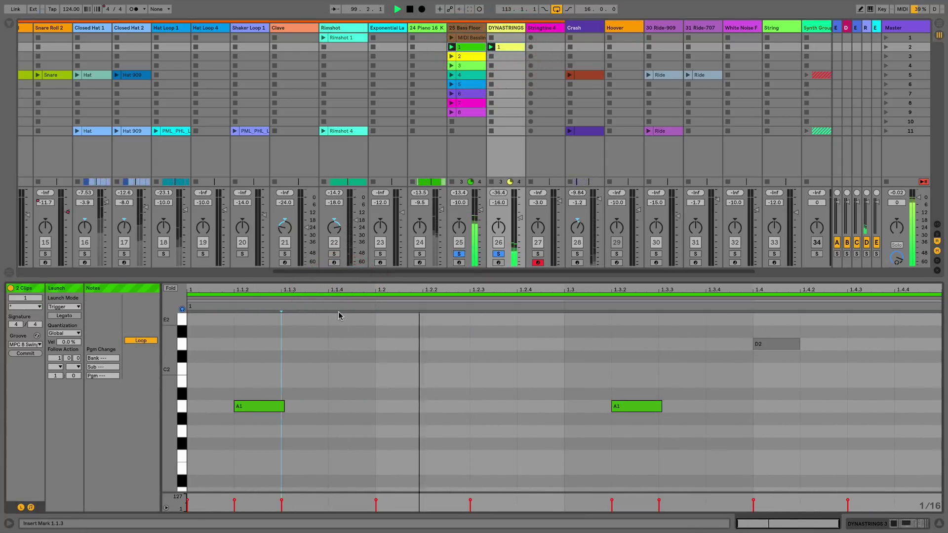
# Step: Stop playback and lengthen all notes of the DYNASTRINGS clip by about two sixteenths
pyautogui.scroll(-1, 229, 340)
pyautogui.scroll(3, 229, 340)
pyautogui.moveTo(168, 341); pyautogui.dragTo(138, 341)
pyautogui.scroll(2, 396, 386)
pyautogui.scroll(-4, 395, 386)
pyautogui.scroll(4, 394, 383)
pyautogui.press('space')
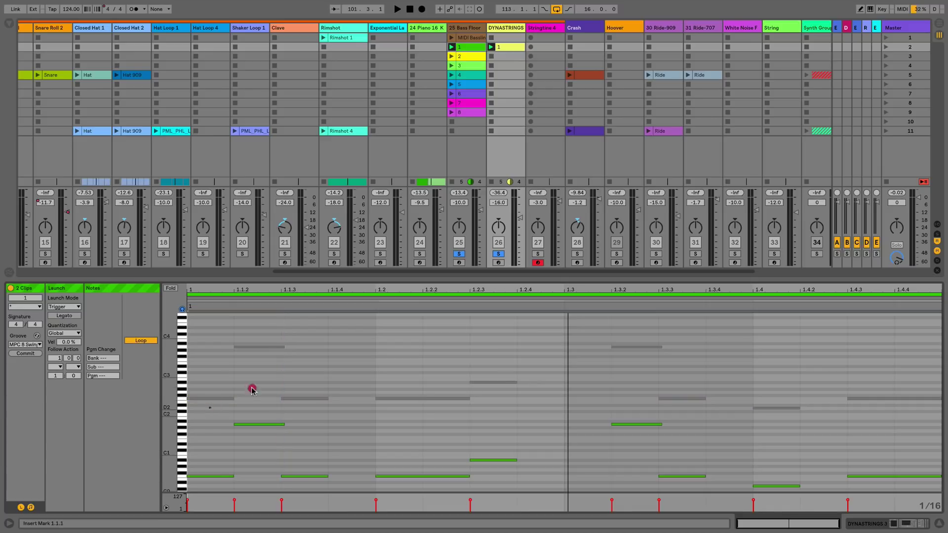
pyautogui.moveTo(366, 376); pyautogui.dragTo(934, 343)
pyautogui.click(868, 348)
pyautogui.moveTo(896, 417); pyautogui.dragTo(190, 332)
pyautogui.moveTo(283, 348)
pyautogui.mouseDown()
pyautogui.moveTo(393, 344)
pyautogui.moveTo(372, 347)
pyautogui.mouseUp()
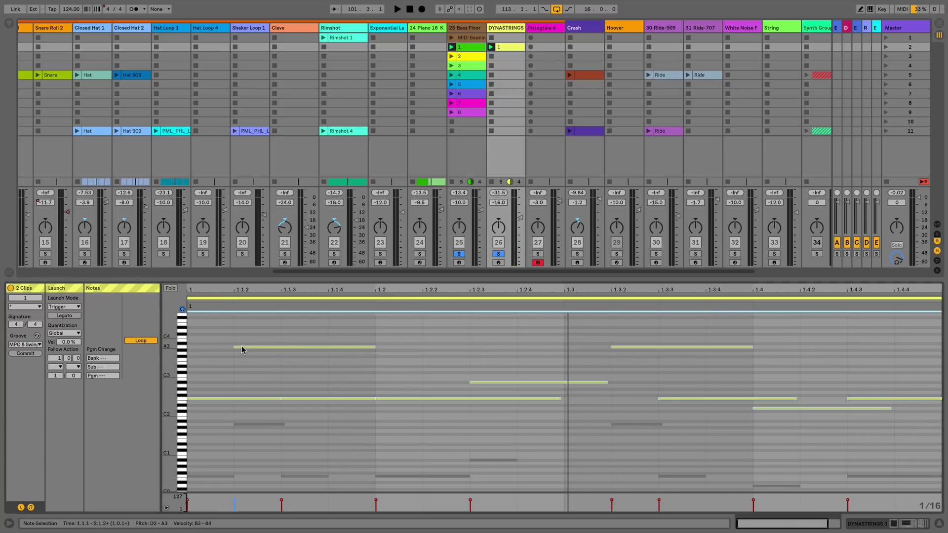
# Step: Try to build chords from copies of the strings notes three and six semitones higher, audition them, and undo the copies
pyautogui.moveTo(242, 348); pyautogui.dragTo(244, 327)
pyautogui.press('space')
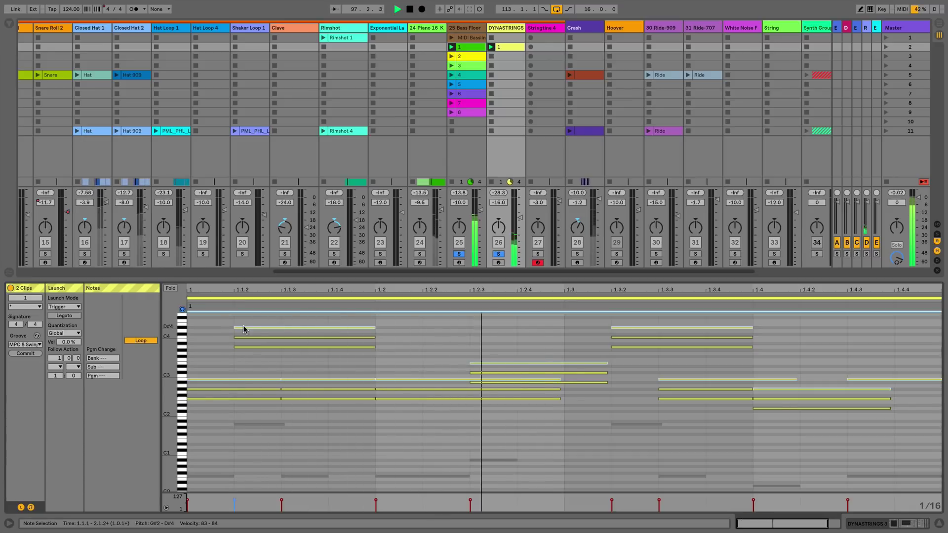
pyautogui.press('space')
pyautogui.hotkey('ctrl', 'z')
# Step: Transpose all strings notes up one octave to the range D3–A4 and play both clips to audition the change
pyautogui.moveTo(284, 336); pyautogui.dragTo(285, 342)
pyautogui.hotkey('shift', 'Up')
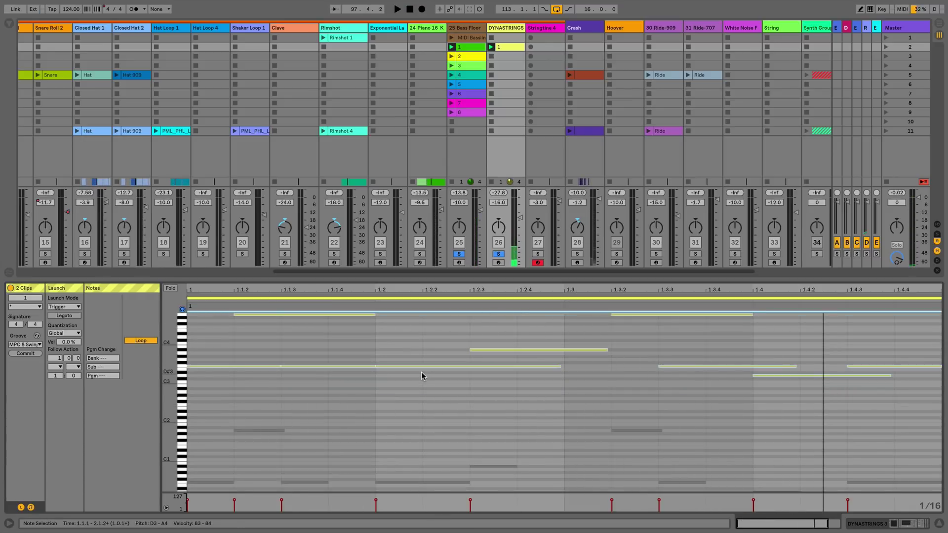
pyautogui.press('space')
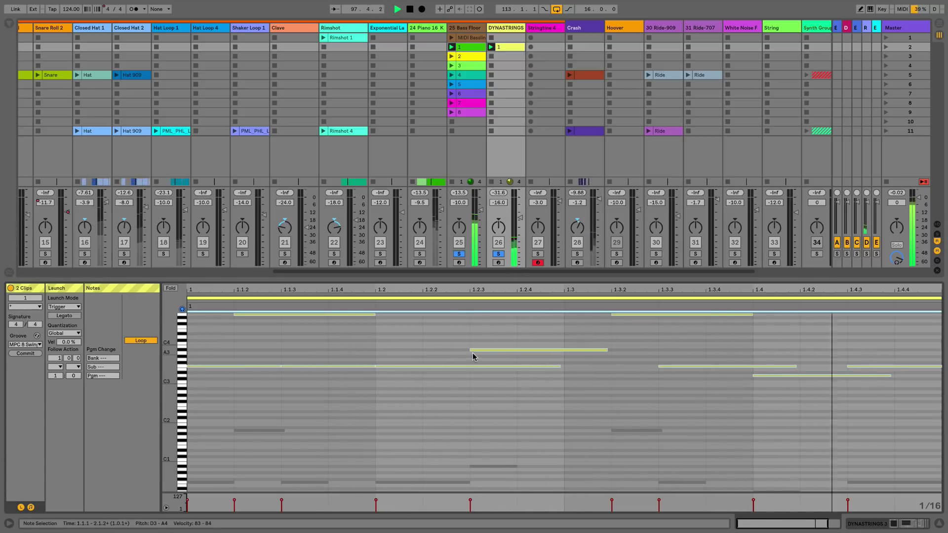
pyautogui.click(372, 373)
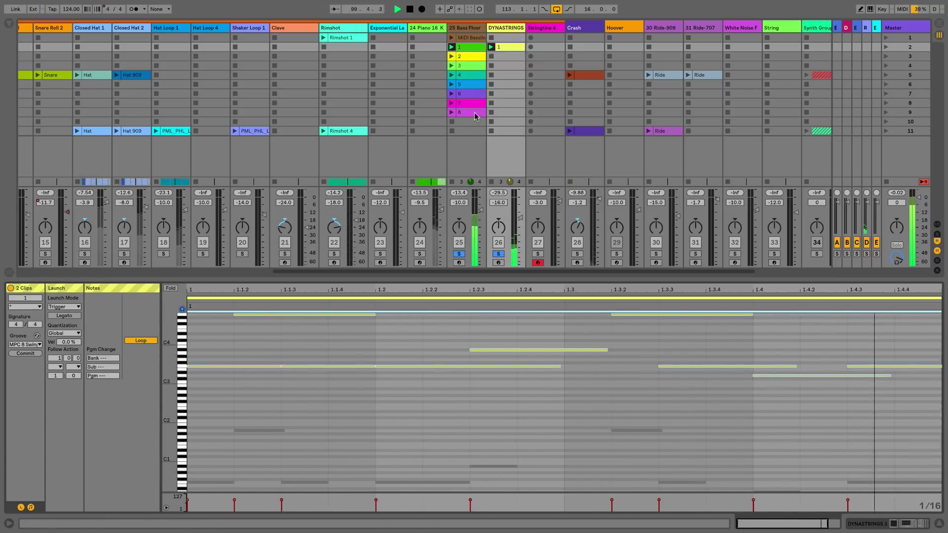
pyautogui.press('space')
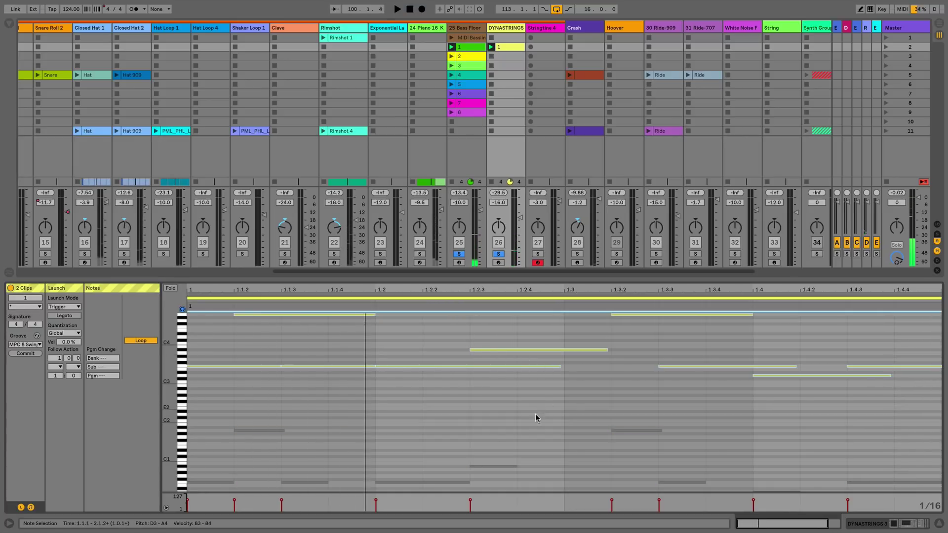
# Step: Add a short F1 note ending at 1.3.1 in the bass clip, play it back, and delete the note
pyautogui.click(493, 466)
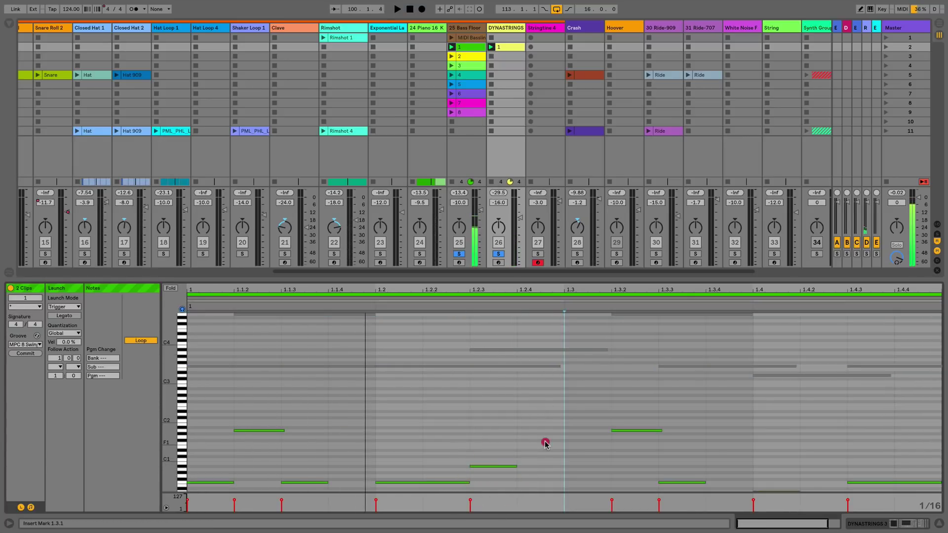
pyautogui.doubleClick(563, 443)
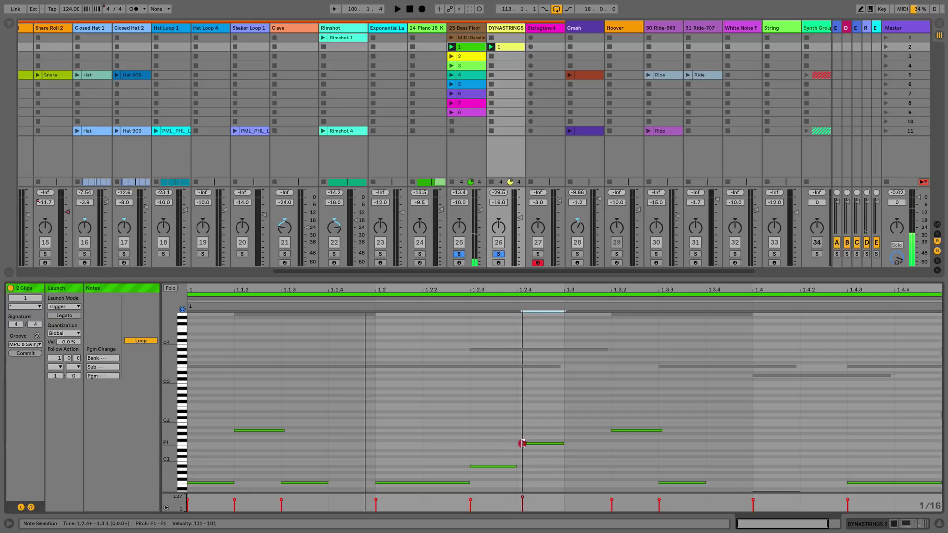
pyautogui.moveTo(520, 446); pyautogui.dragTo(522, 446)
pyautogui.press('space')
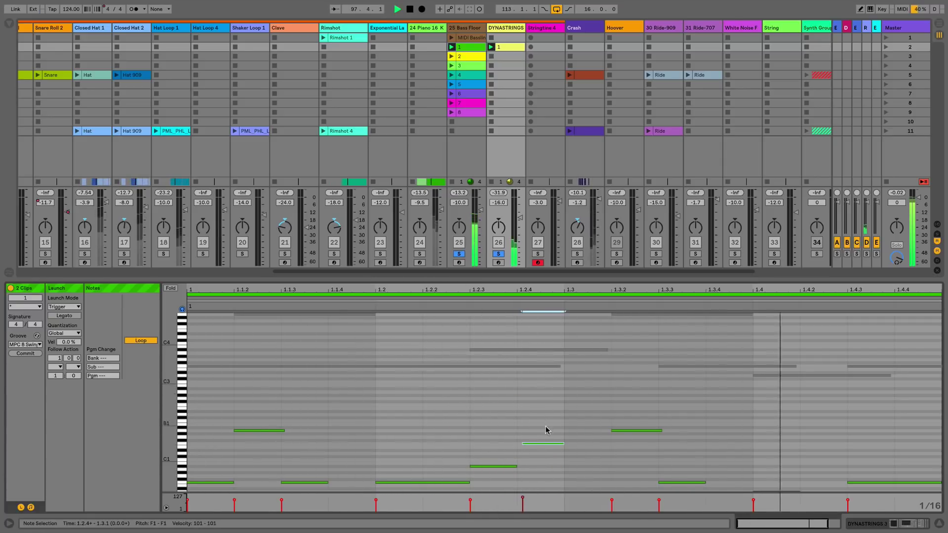
pyautogui.press('space')
pyautogui.doubleClick(553, 444)
# Step: Select clip 1 on DYNASTRINGS alone and switch to Arrangement View
pyautogui.click(506, 67)
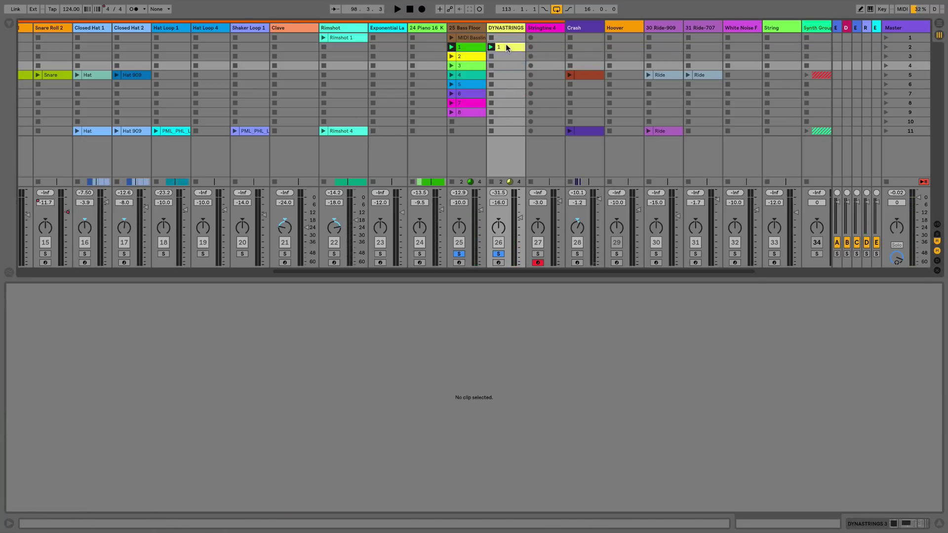
pyautogui.click(507, 47)
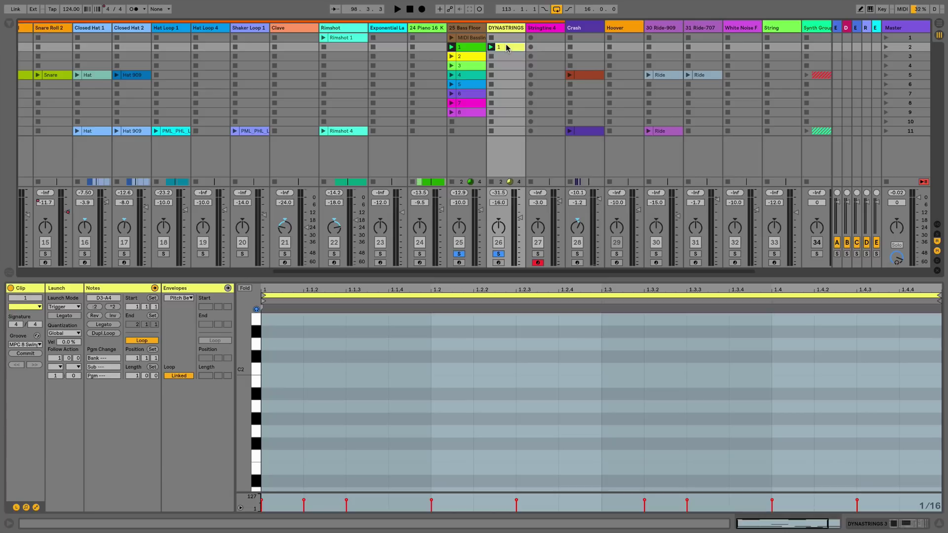
pyautogui.press('Tab')
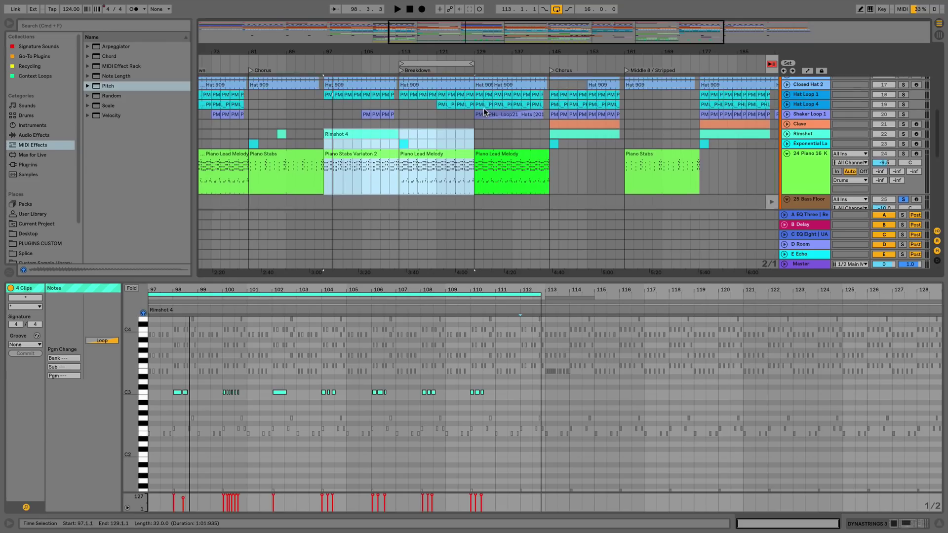
# Step: Open the Clave clip and the Rimshot clip of the Chorus section at bar 145 in the note editor
pyautogui.scroll(3, 484, 108)
pyautogui.click(510, 144)
pyautogui.click(555, 145)
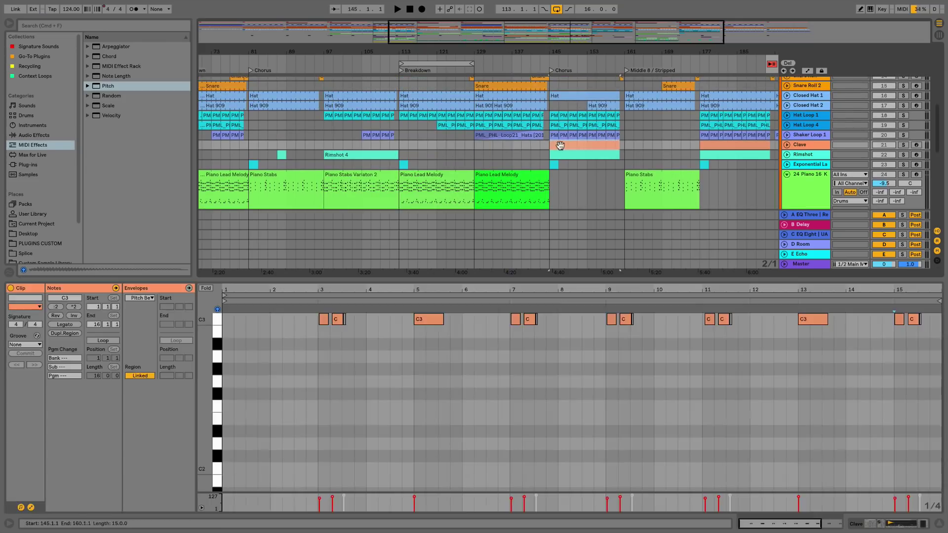
pyautogui.click(565, 155)
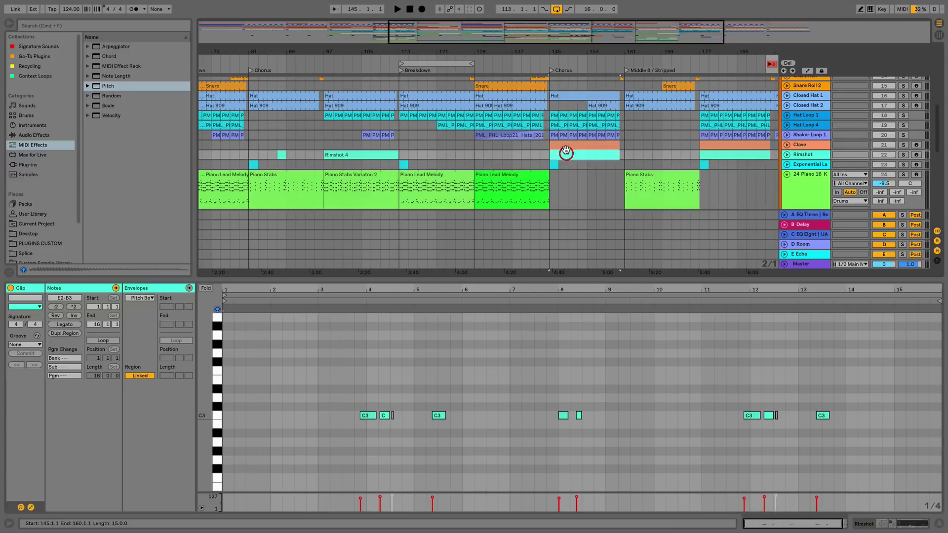
# Step: Show the Clave and Rimshot clips of the Chorus section together in the note editor and play them back from bar 145
pyautogui.click(771, 64)
pyautogui.keyDown('shift'); pyautogui.click(559, 145); pyautogui.keyUp('shift')
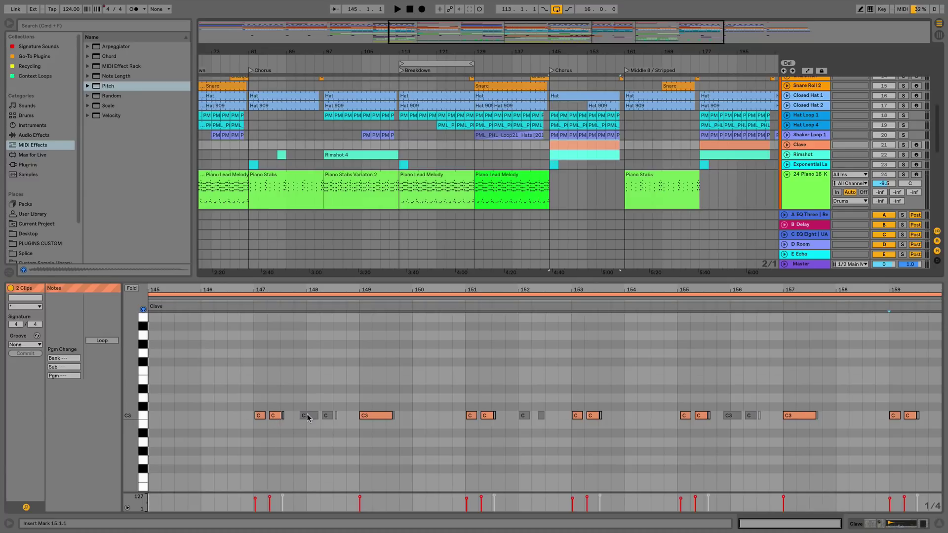
pyautogui.press('space')
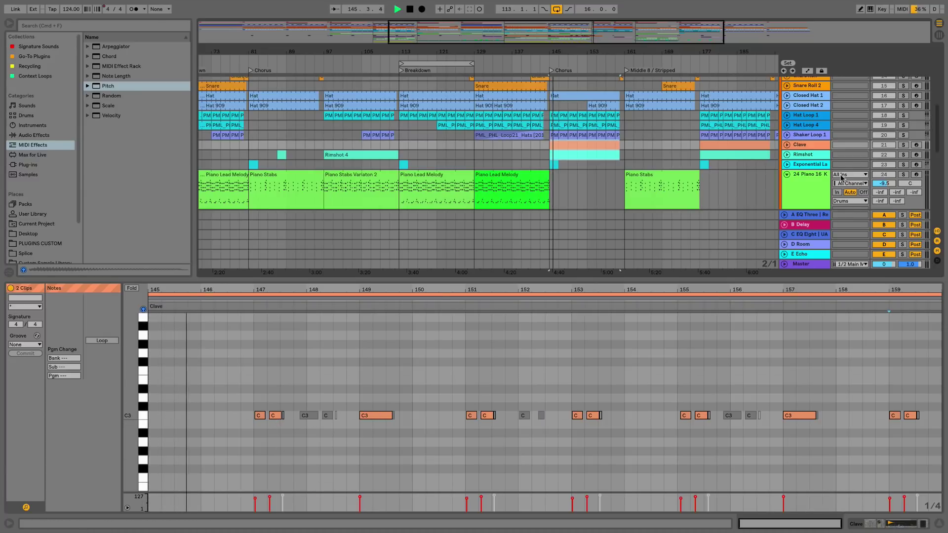
pyautogui.scroll(-5, 840, 163)
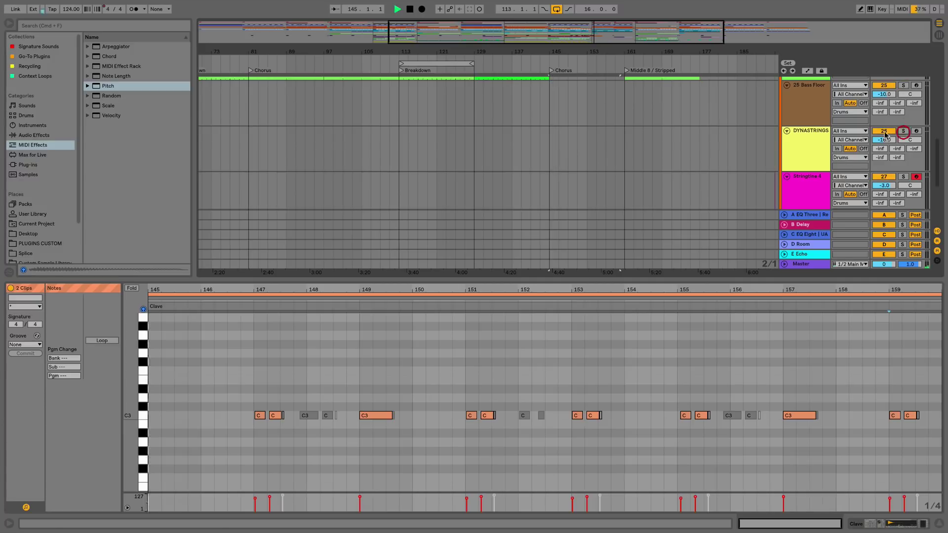
pyautogui.scroll(5, 626, 150)
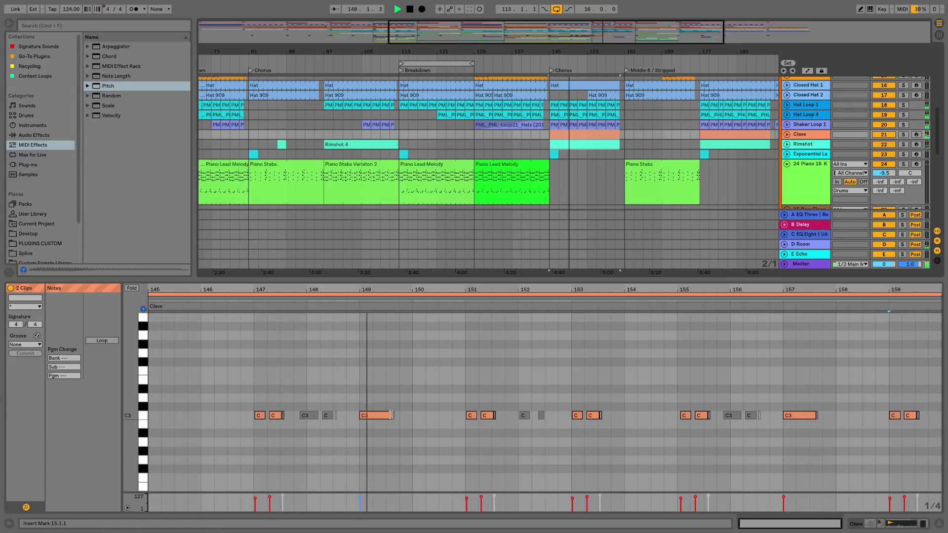
# Step: Focus the Rimshot clip, add two C3 notes in bar 150 during playback, and undo both additions
pyautogui.click(394, 416)
pyautogui.doubleClick(423, 417)
pyautogui.doubleClick(445, 415)
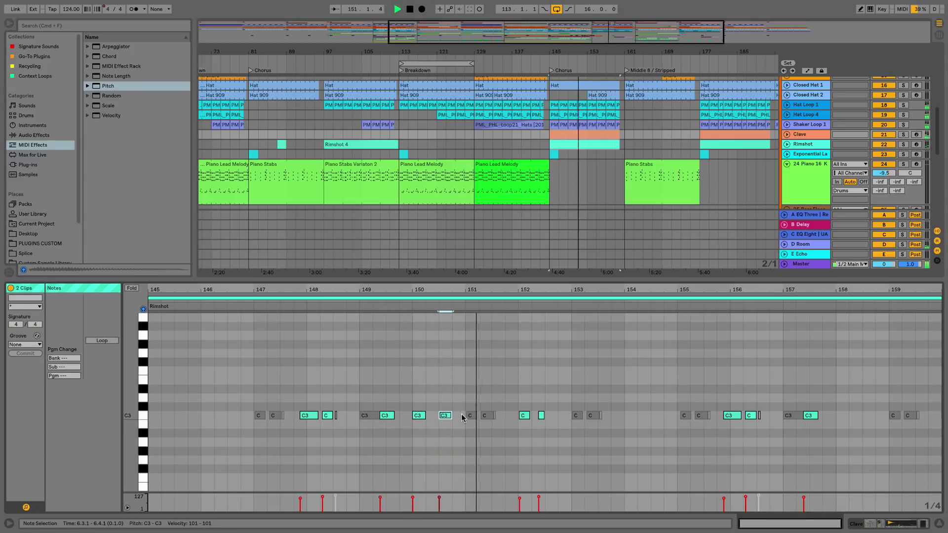
pyautogui.press('super+z')
pyautogui.press('super+z')
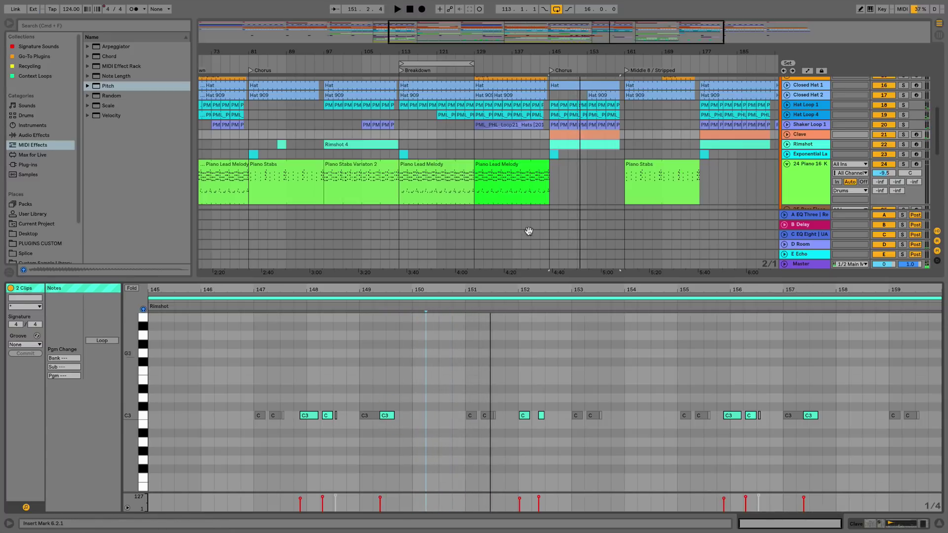
# Step: Hide the note editor and examine the device chain of the 24 Piano 16 track, starting with its M1 instrument
pyautogui.scroll(-3, 735, 185)
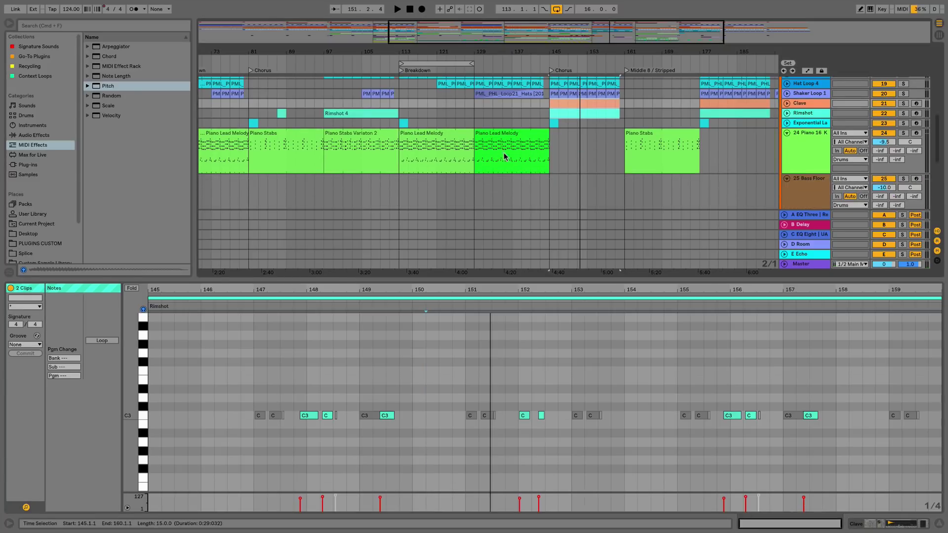
pyautogui.click(940, 524)
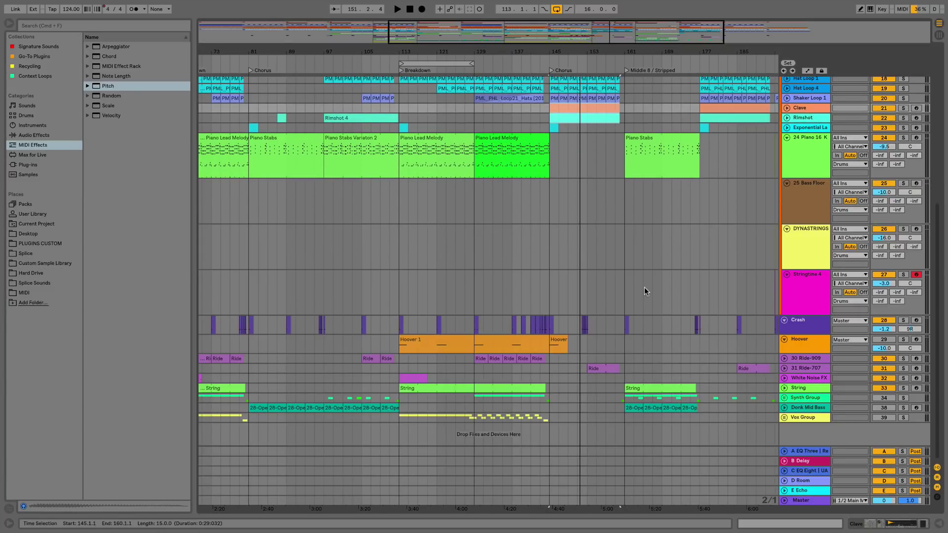
pyautogui.click(814, 141)
pyautogui.doubleClick(813, 135)
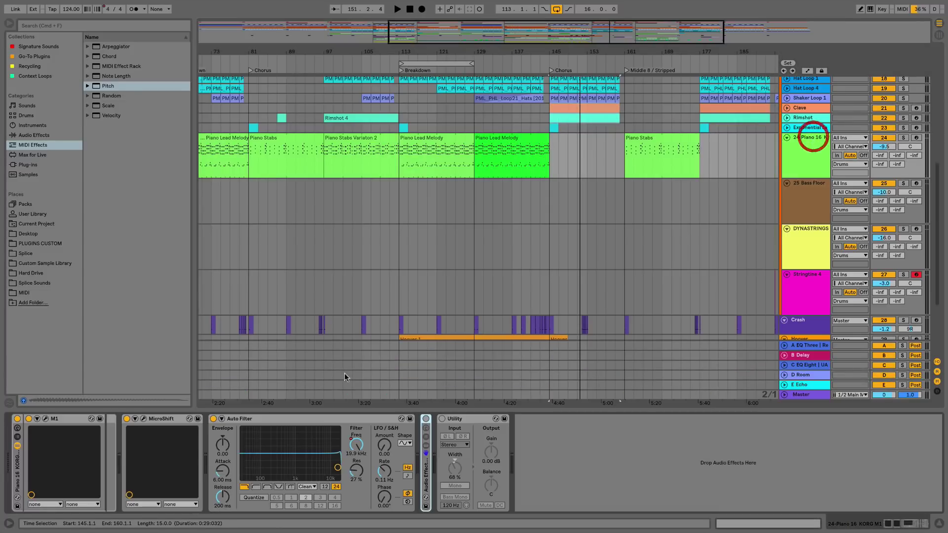
pyautogui.click(52, 421)
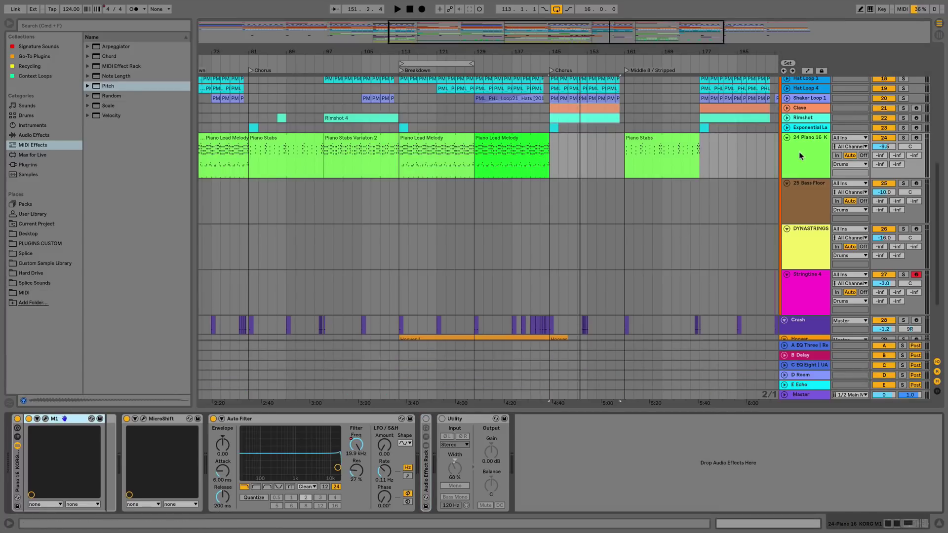
# Step: Insert a Pitch MIDI effect at the start of the 25 Bass Floor track's device chain, with its pitch set to 0 st
pyautogui.click(810, 183)
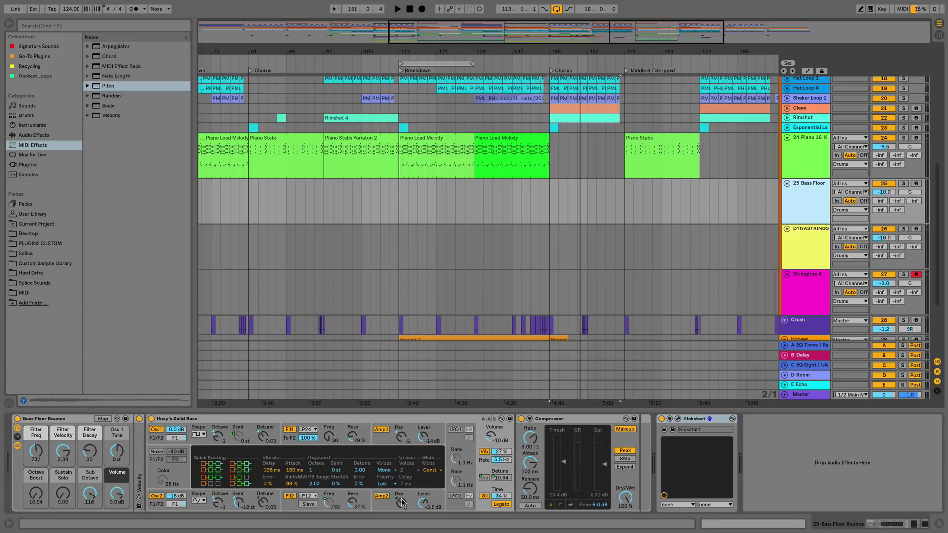
pyautogui.click(244, 437)
pyautogui.click(136, 88)
pyautogui.moveTo(18, 469)
pyautogui.mouseDown()
pyautogui.moveTo(5, 474)
pyautogui.moveTo(144, 50)
pyautogui.moveTo(114, 88)
pyautogui.moveTo(68, 363)
pyautogui.moveTo(15, 464)
pyautogui.mouseUp()
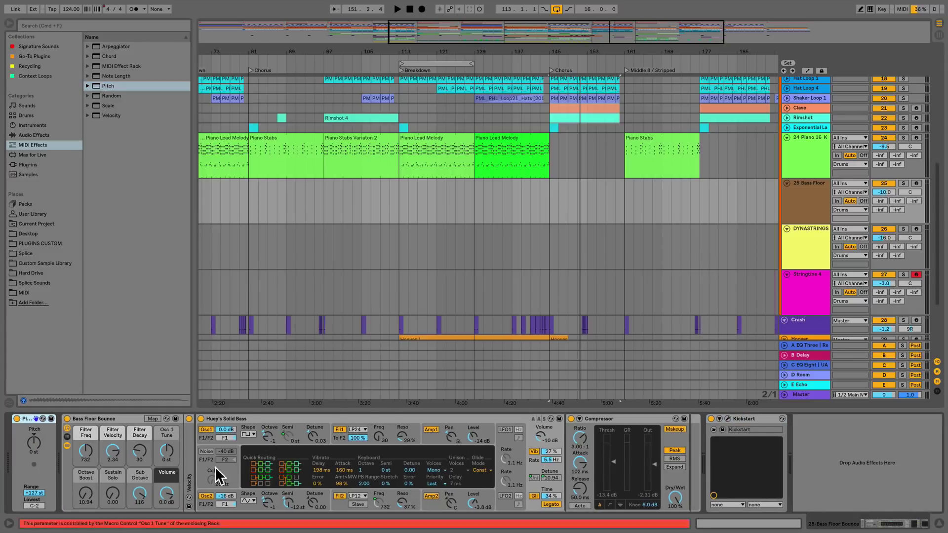
pyautogui.click(31, 444)
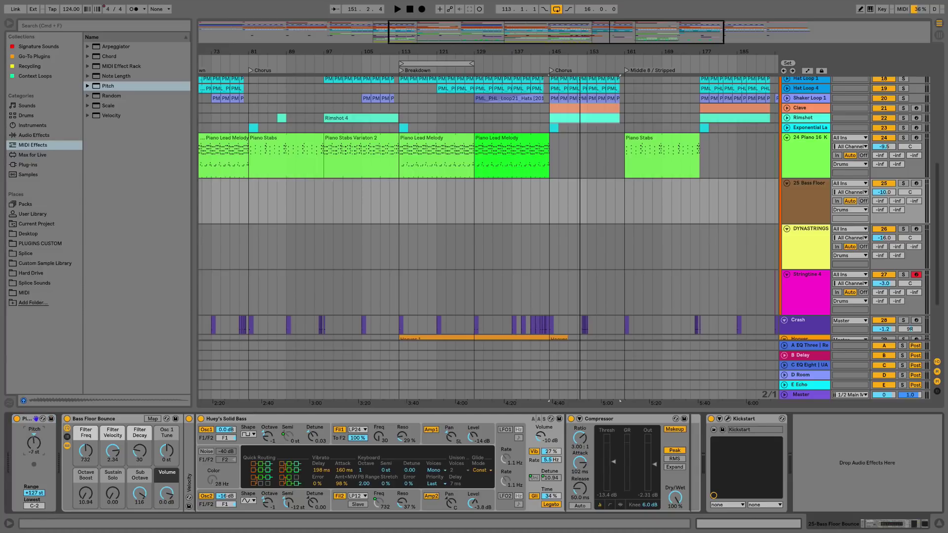
pyautogui.click(33, 434)
# Step: Examine the notes of the Piano Lead Melody clip at bar 129 in the note editor
pyautogui.doubleClick(479, 140)
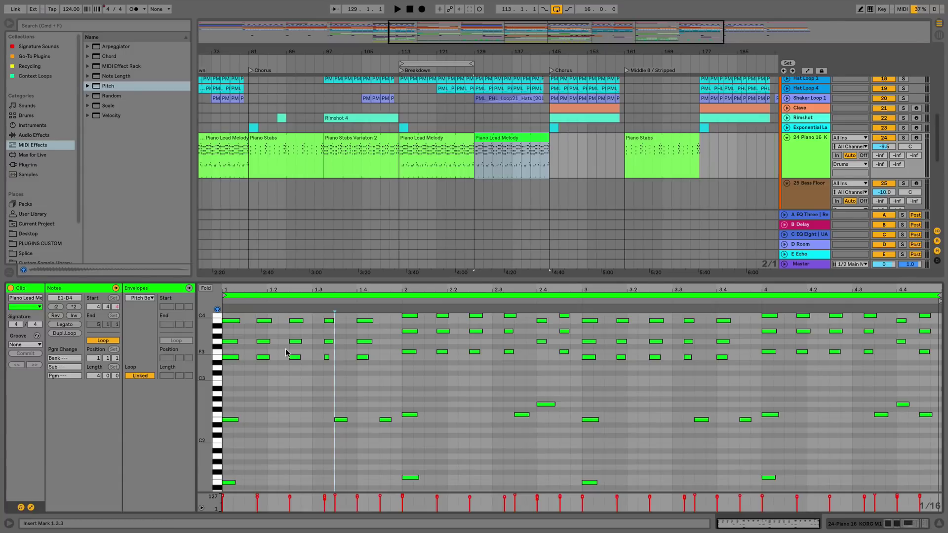
pyautogui.moveTo(214, 415)
pyautogui.mouseDown()
pyautogui.moveTo(214, 232)
pyautogui.moveTo(213, 411)
pyautogui.mouseUp()
pyautogui.scroll(2, 257, 348)
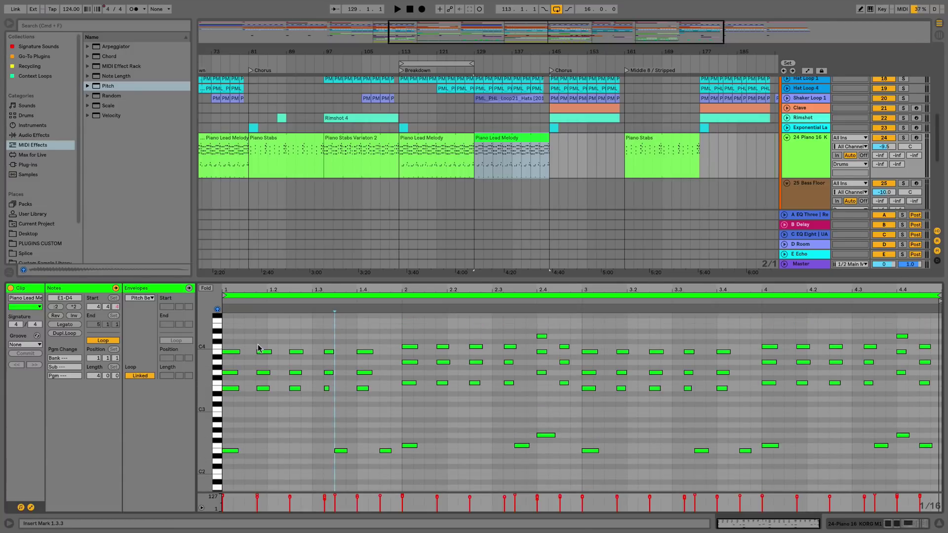
# Step: Copy the Piano Lead Melody clip to bar 145 on both the piano track and the 25 Bass Floor track
pyautogui.hotkey('shift', 'Tab')
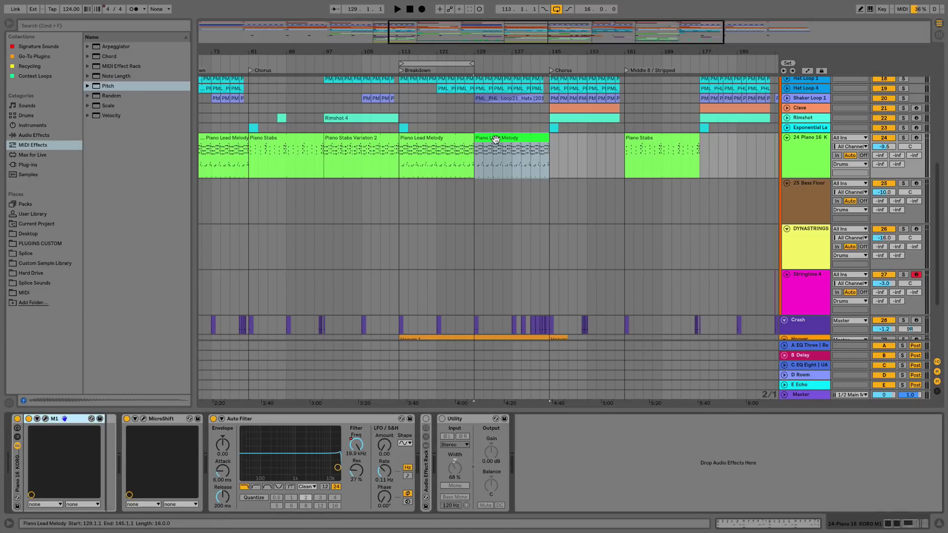
pyautogui.hscroll(-5, 559, 157)
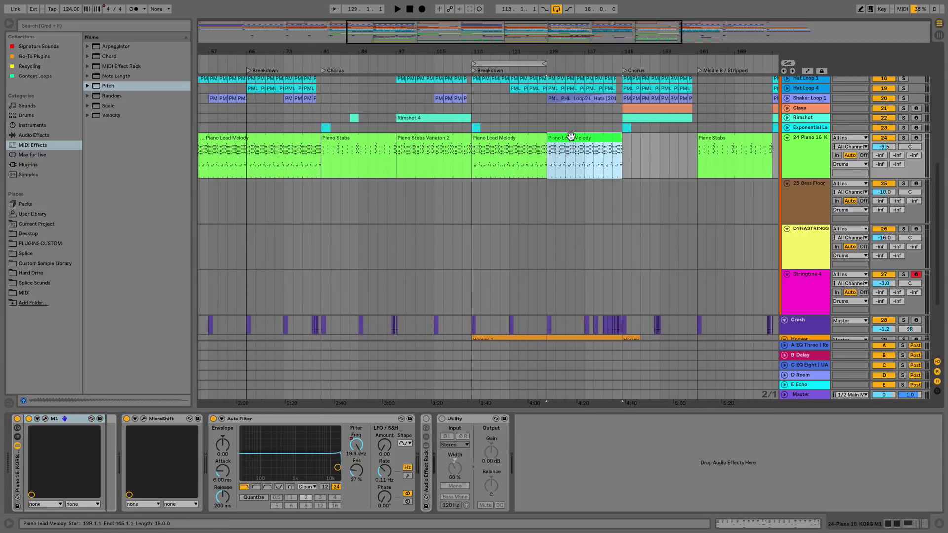
pyautogui.moveTo(566, 138); pyautogui.dragTo(598, 185)
# Step: Rename the copied clip on the 25 Bass Floor track as Bass Lead and color it brown
pyautogui.press('super+r')
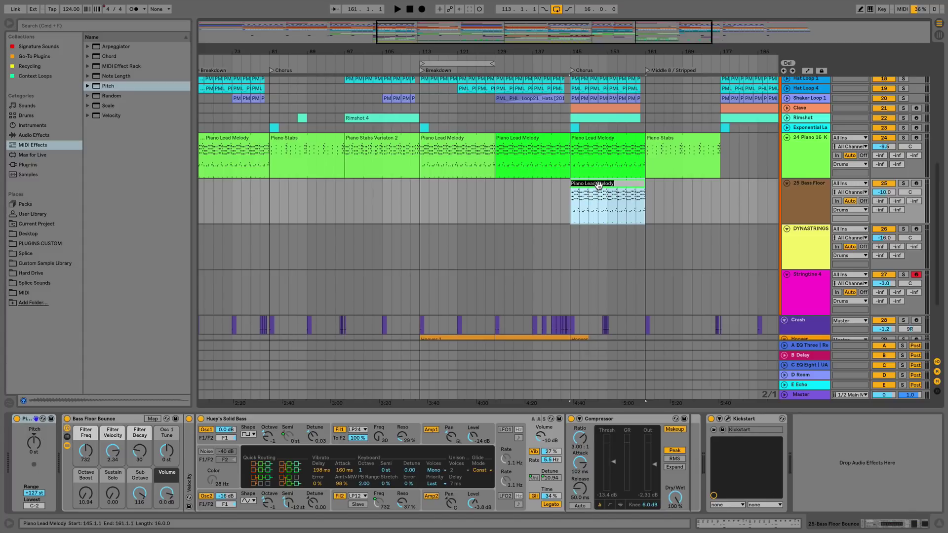
pyautogui.write('Bass Lead')
pyautogui.press('Return')
pyautogui.rightClick(598, 185)
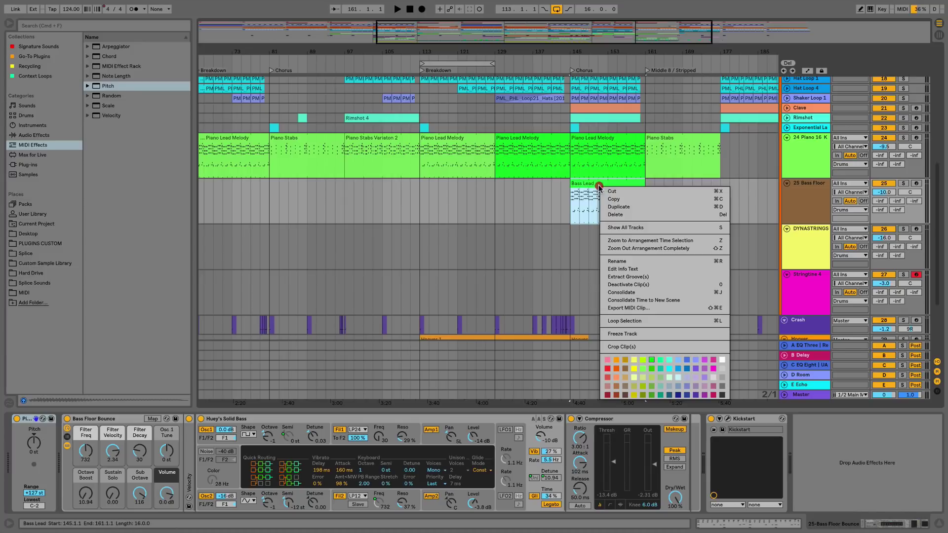
pyautogui.click(625, 361)
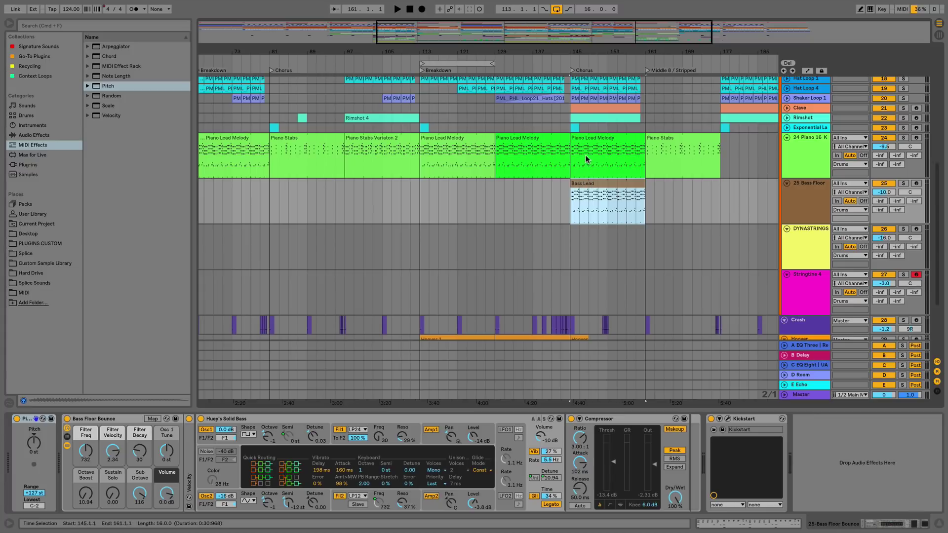
# Step: Open the Piano Lead Melody and Bass Lead clips at bar 145 together in the note editor, with Piano Lead Melody in focus
pyautogui.click(585, 138)
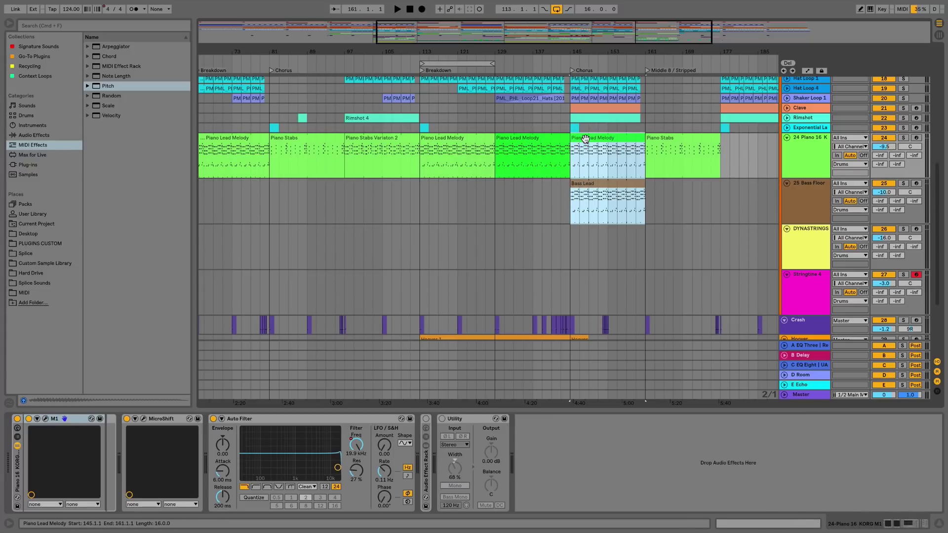
pyautogui.hotkey('shift', 'Tab')
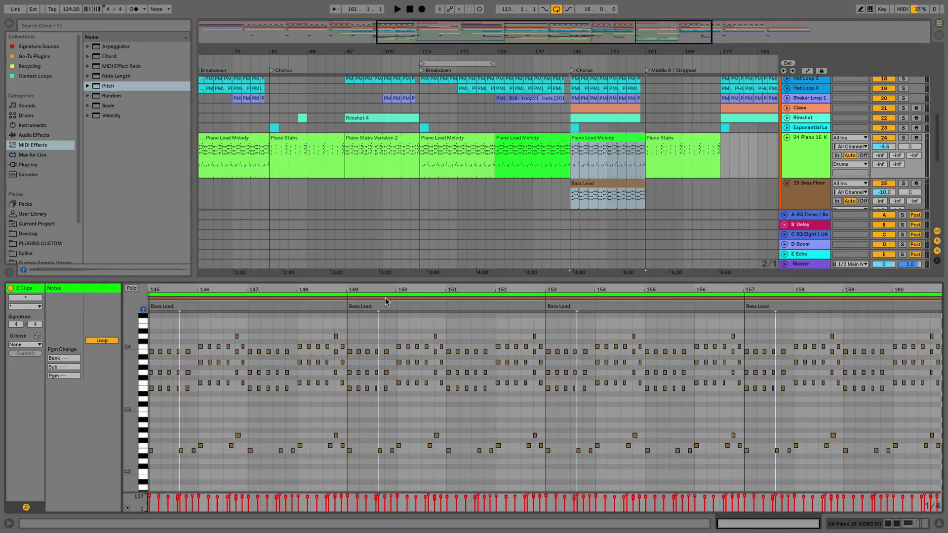
pyautogui.click(386, 295)
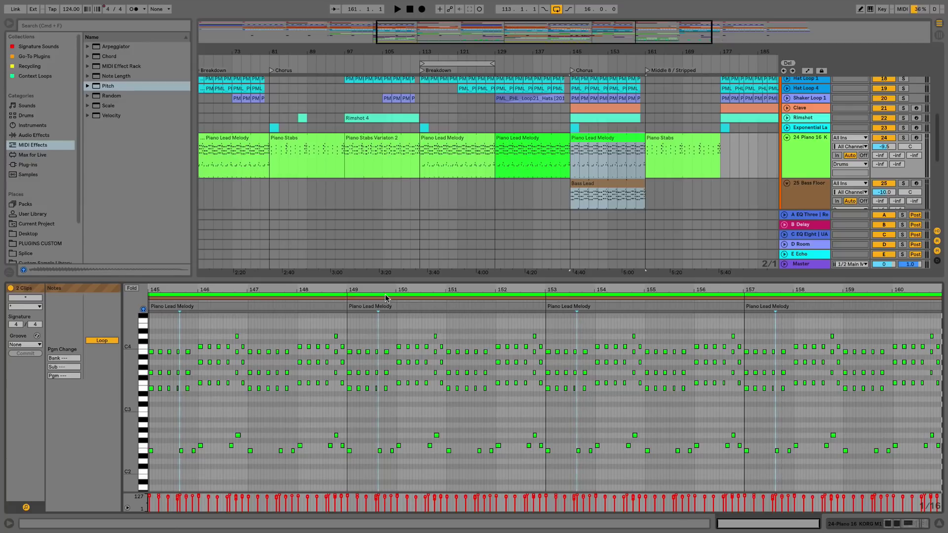
# Step: Split both clips at bar 149 and focus the first four bars of Bass Lead in the note editor
pyautogui.click(587, 197)
pyautogui.moveTo(588, 200); pyautogui.dragTo(570, 171)
pyautogui.press('super+e')
pyautogui.hscroll(-1, 571, 168)
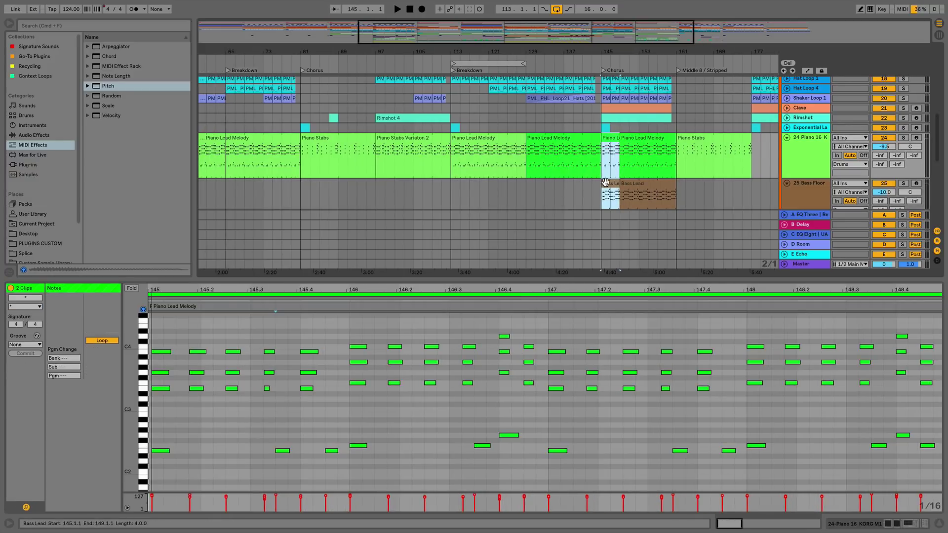
pyautogui.click(445, 299)
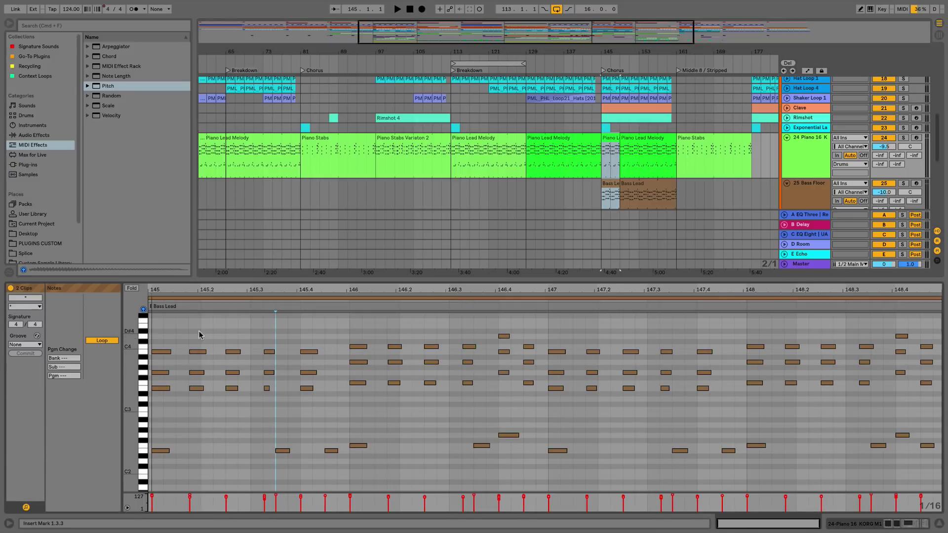
# Step: Delete the upper chord notes in the four-bar Bass Lead clip and transpose the remaining notes down two octaves
pyautogui.moveTo(163, 334); pyautogui.dragTo(925, 376)
pyautogui.press('0')
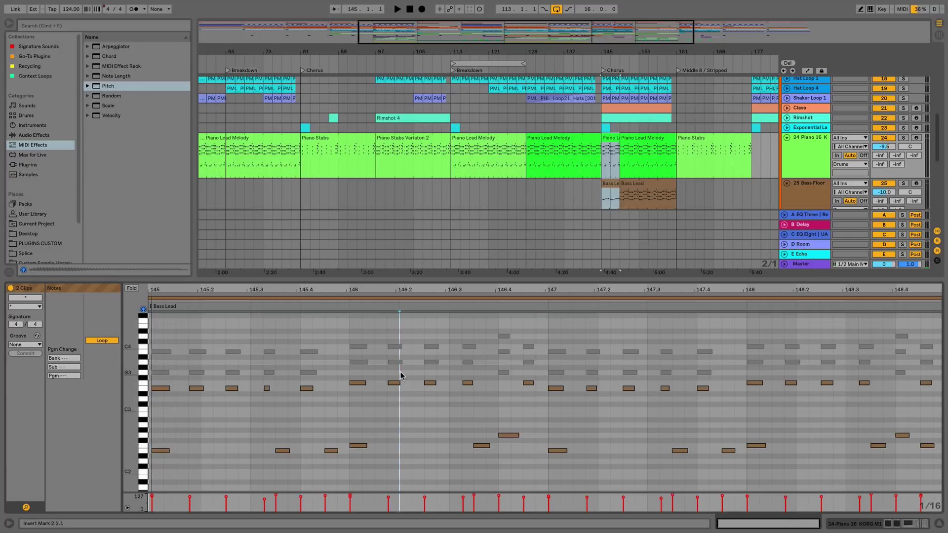
pyautogui.press('Delete')
pyautogui.hotkey('ctrl', 'a')
pyautogui.hotkey('shift', 'Down')
pyautogui.hotkey('shift', 'Down')
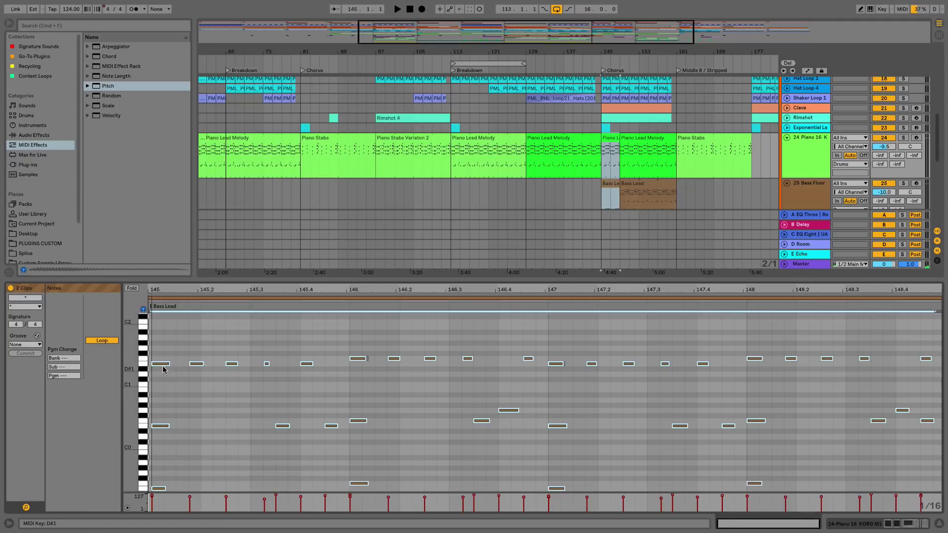
# Step: Delete the low notes on the downbeats of bars 145 to 148 and the last low note of bar 148 in Bass Lead
pyautogui.click(174, 404)
pyautogui.moveTo(167, 407); pyautogui.dragTo(168, 499)
pyautogui.press('Delete')
pyautogui.click(152, 506)
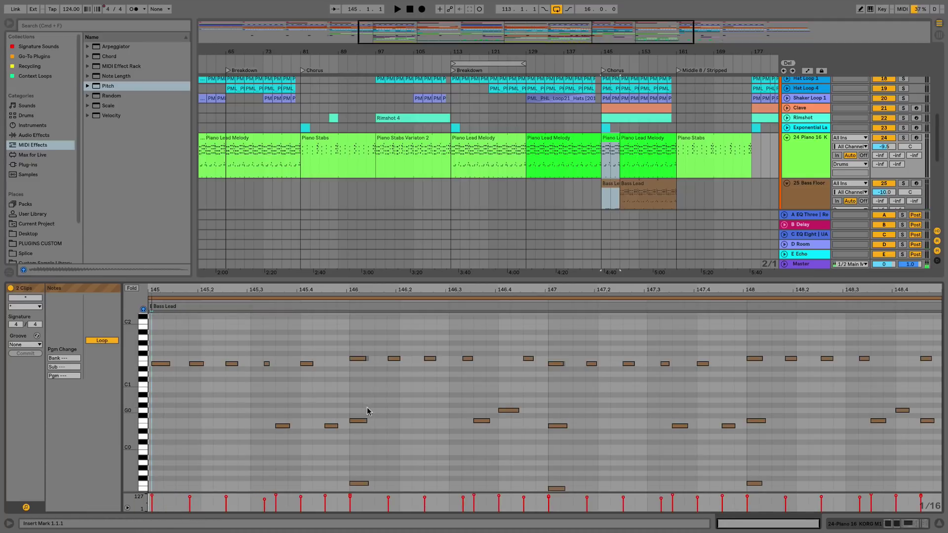
pyautogui.moveTo(371, 411); pyautogui.dragTo(351, 489)
pyautogui.press('Delete')
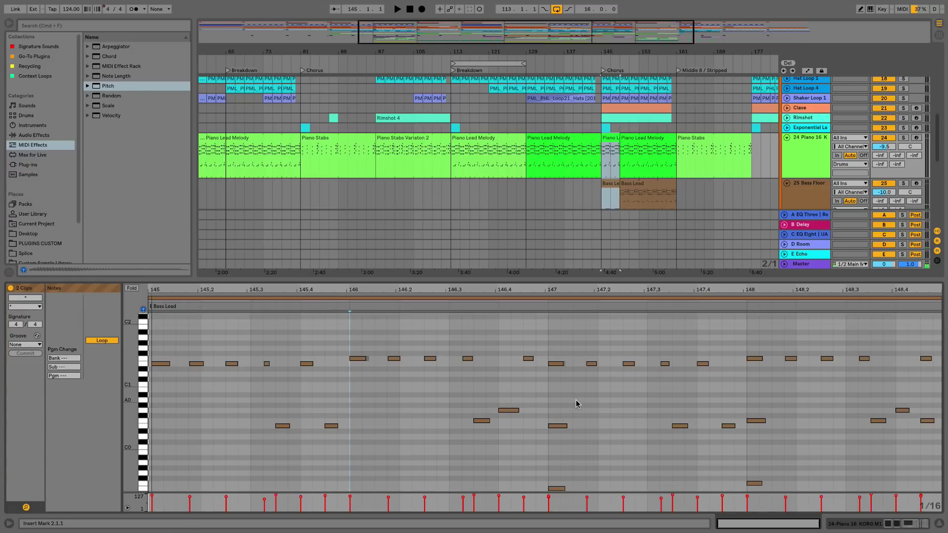
pyautogui.moveTo(572, 402); pyautogui.dragTo(563, 494)
pyautogui.press('Delete')
pyautogui.moveTo(792, 395); pyautogui.dragTo(759, 483)
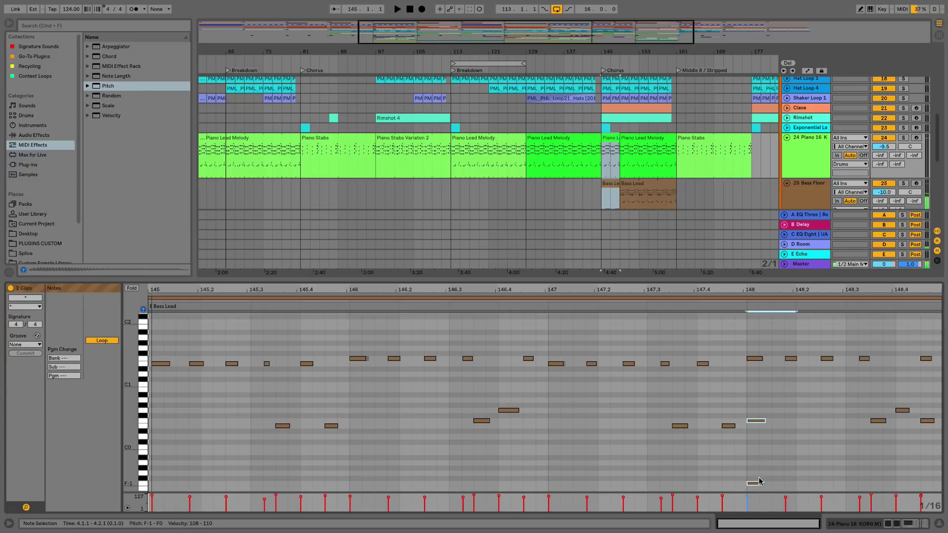
pyautogui.press('Delete')
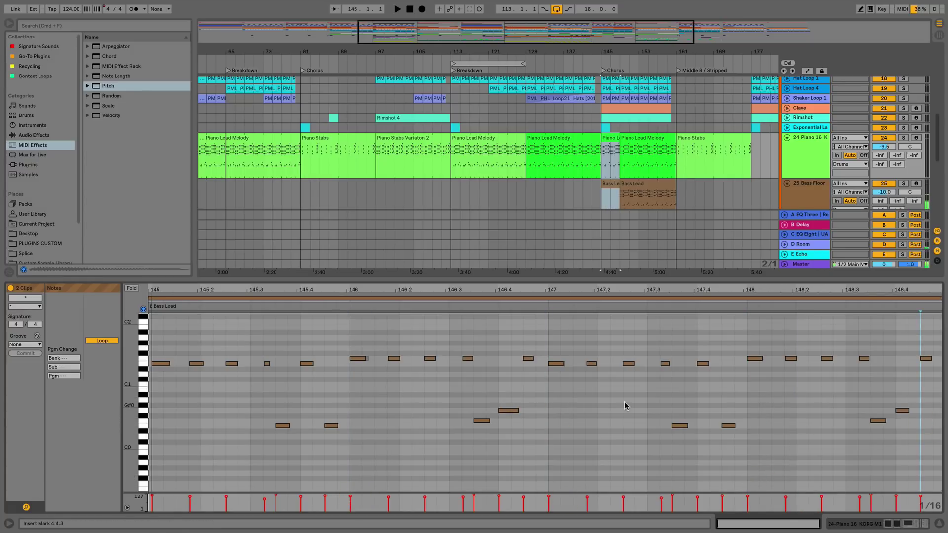
# Step: Play back the edited clips and raise the low Bass Lead notes in bars 145 and 146 ten semitones to the range D1–F1
pyautogui.press('space')
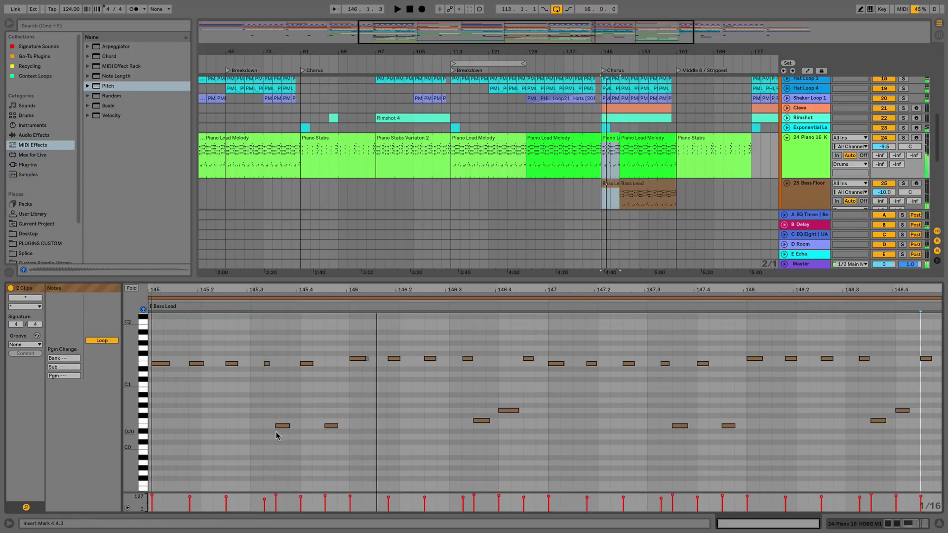
pyautogui.moveTo(275, 436); pyautogui.dragTo(604, 388)
pyautogui.press('Up')
pyautogui.press('Up')
pyautogui.press('Up')
pyautogui.press('Up')
pyautogui.press('Up')
pyautogui.press('Up')
pyautogui.press('Up')
pyautogui.press('Up')
pyautogui.press('Up')
pyautogui.press('Up')
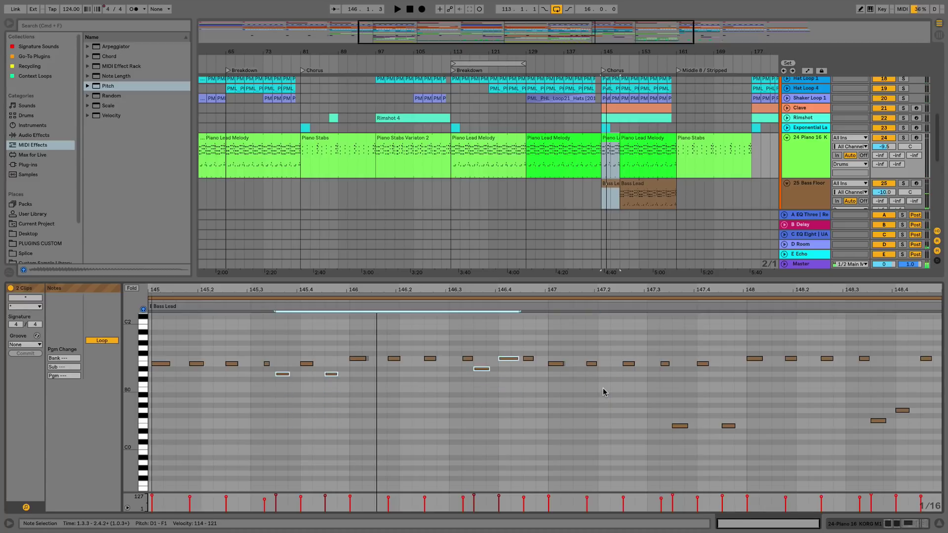
# Step: Raise the low Bass Lead notes in bars 147 and 148 by one octave and play back the result
pyautogui.moveTo(626, 449); pyautogui.dragTo(913, 394)
pyautogui.press('Up')
pyautogui.press('Up')
pyautogui.press('Up')
pyautogui.press('Up')
pyautogui.press('Up')
pyautogui.press('Up')
pyautogui.press('Up')
pyautogui.press('Up')
pyautogui.press('Up')
pyautogui.press('Up')
pyautogui.press('Up')
pyautogui.press('Up')
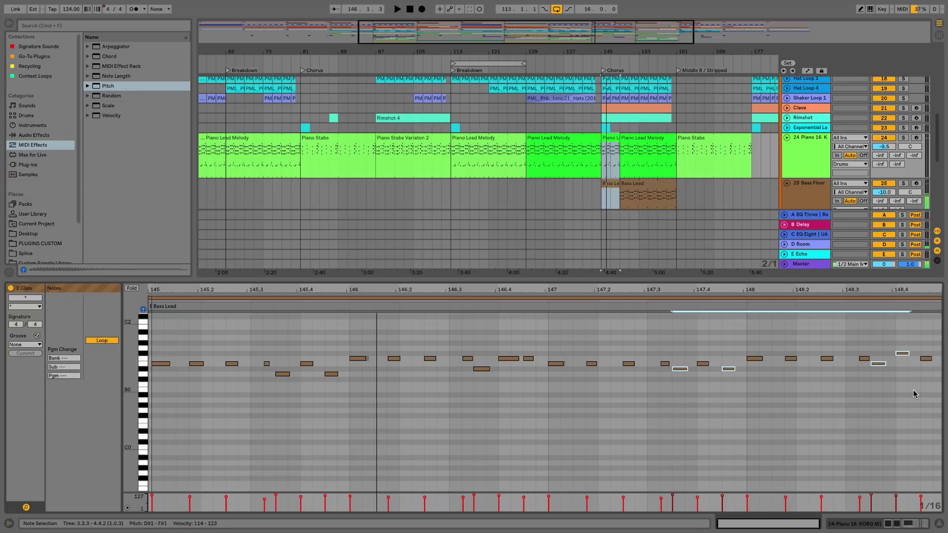
pyautogui.press('space')
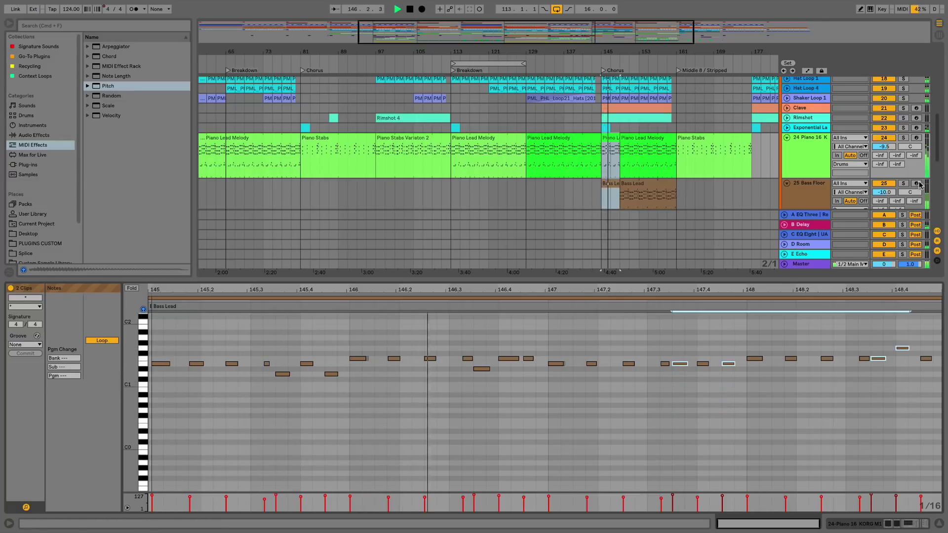
# Step: Solo the Bass Floor track and play back the Chorus, switching the editing focus between the Piano Lead Melody and Bass Lead clips
pyautogui.click(638, 295)
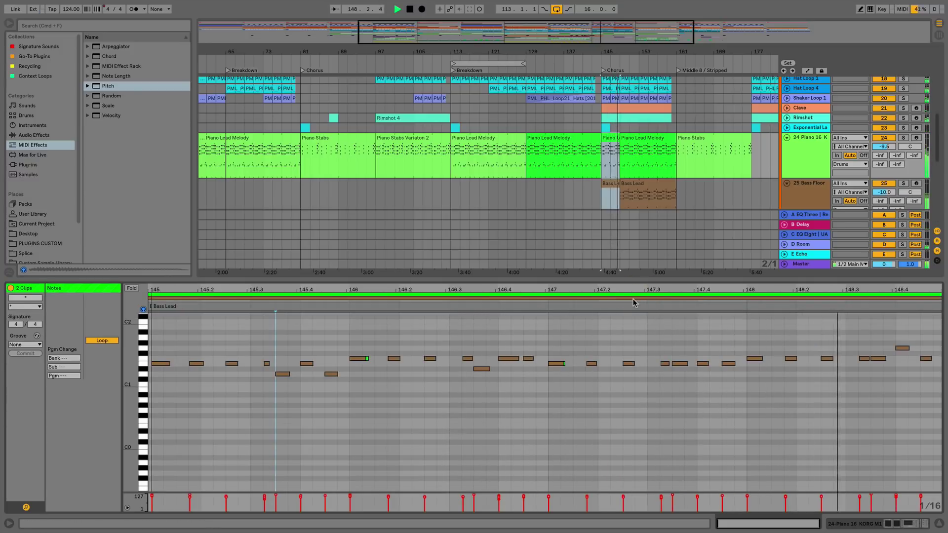
pyautogui.click(903, 183)
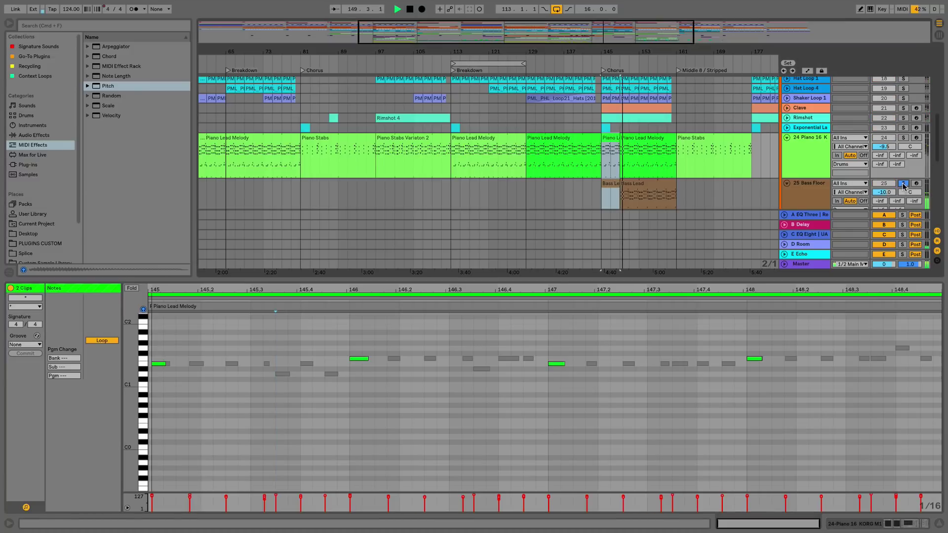
pyautogui.press('space')
pyautogui.press('space')
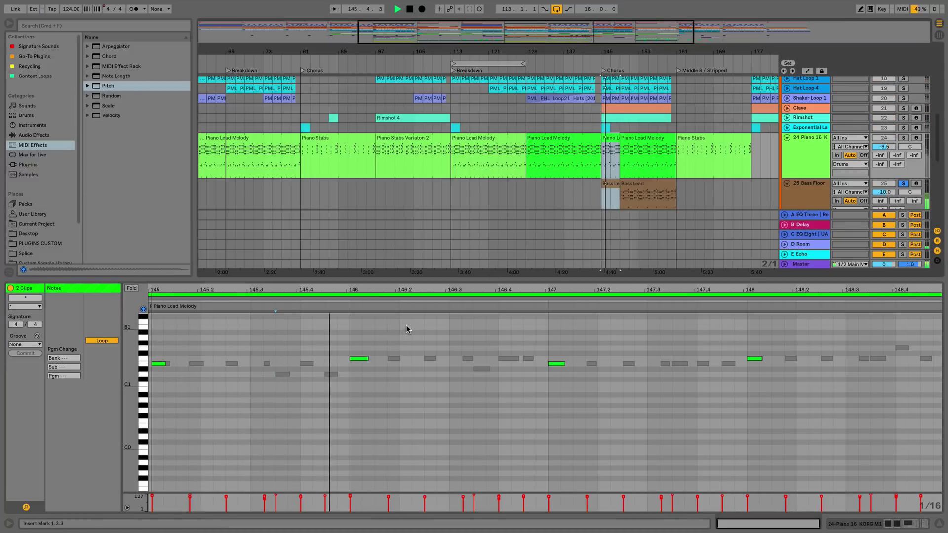
pyautogui.press('space')
pyautogui.click(153, 299)
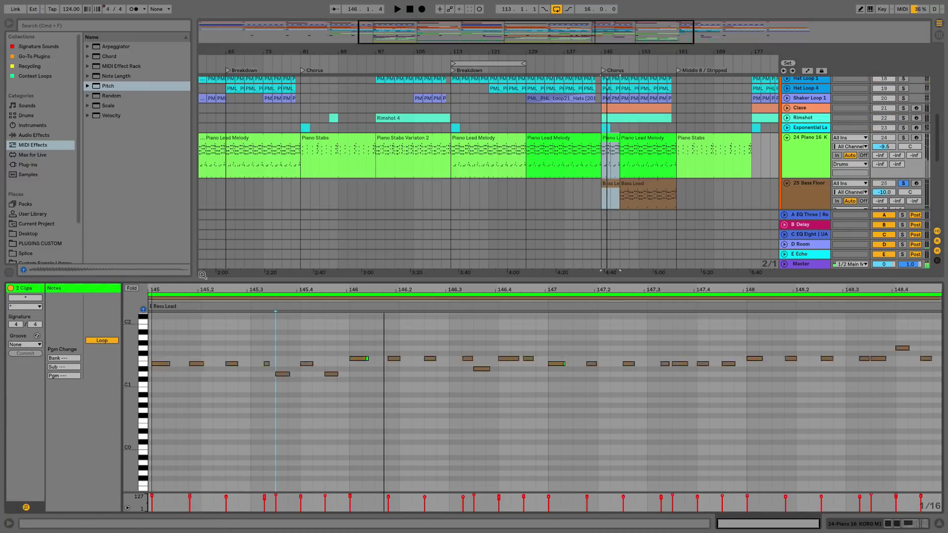
# Step: Open the Bass Lead clip at bar 145 alone, raise its first bar's D1 notes to E1, and lower the short note between them and the third beat to D1
pyautogui.click(599, 190)
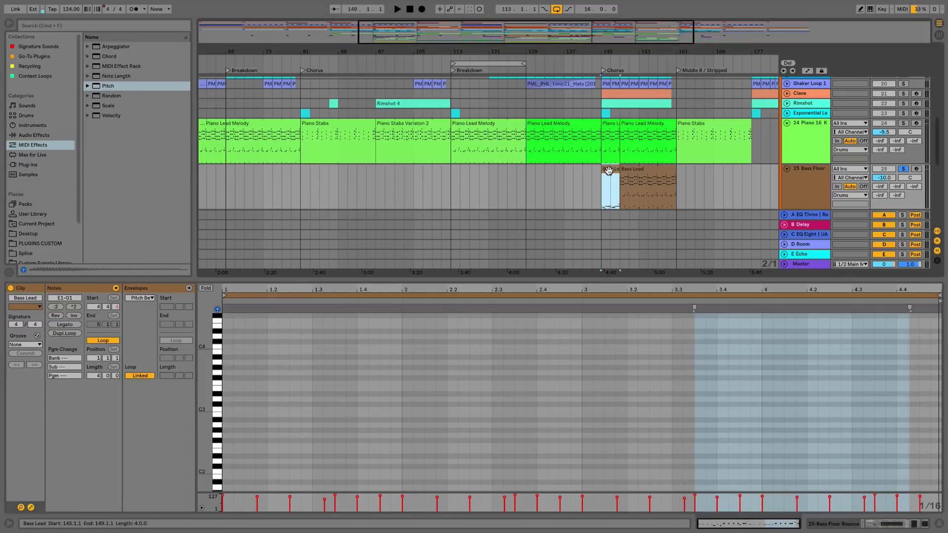
pyautogui.doubleClick(608, 170)
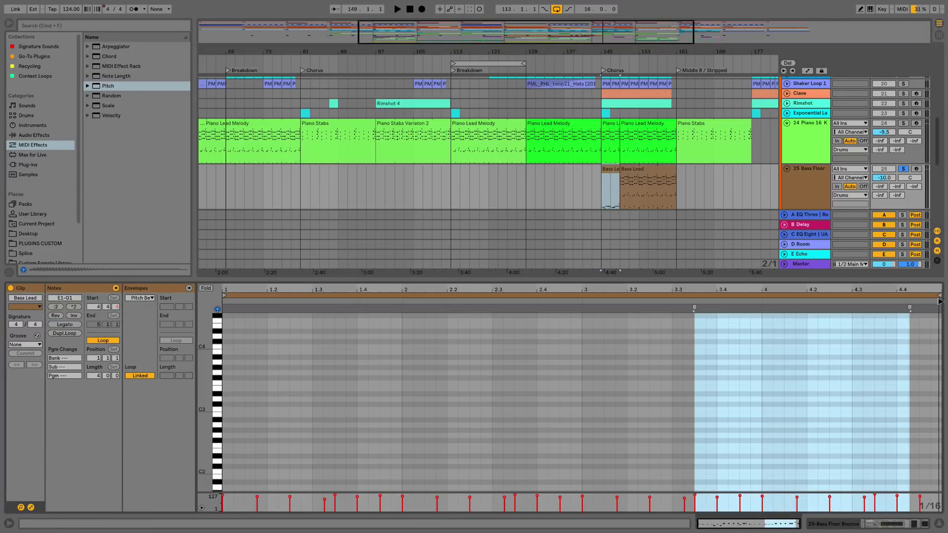
pyautogui.moveTo(940, 301); pyautogui.dragTo(113, 282)
pyautogui.press('space')
pyautogui.scroll(-8, 371, 413)
pyautogui.press('space')
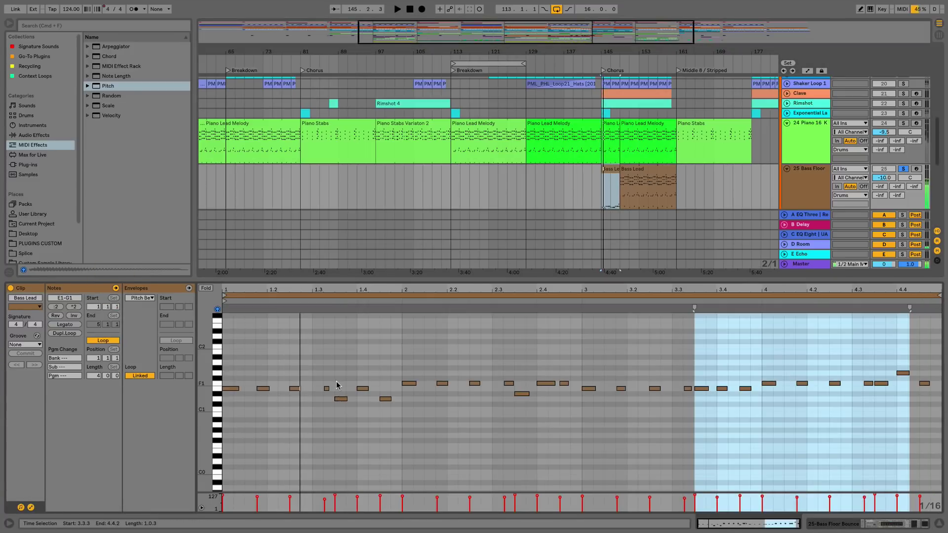
pyautogui.moveTo(328, 389); pyautogui.dragTo(386, 391)
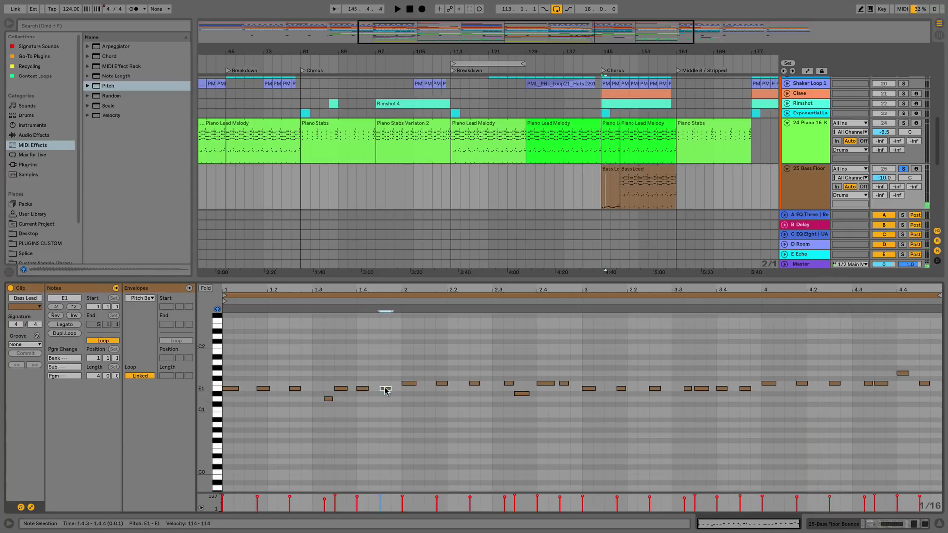
# Step: In the clip's second bar, raise the short note before beat 2.3.3 one octave, the next note to F1, and the note at 2.4 to G1
pyautogui.click(510, 384)
pyautogui.hotkey('shift', 'Up')
pyautogui.press('space')
pyautogui.moveTo(524, 394); pyautogui.dragTo(550, 372)
pyautogui.click(542, 383)
pyautogui.press('Up')
pyautogui.press('Up')
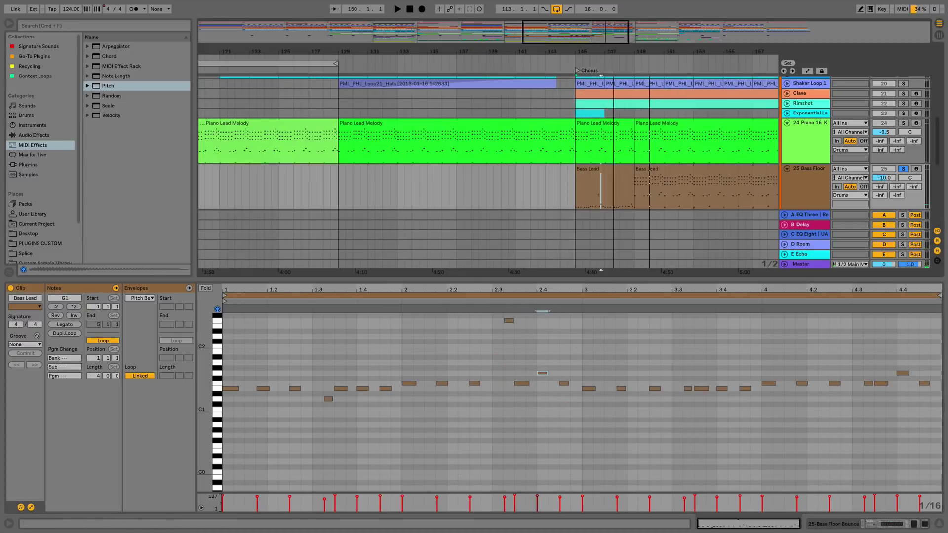
pyautogui.press('space')
# Step: Split the Bass Lead clip after its first two bars and duplicate that two-bar section seven times to fill the Chorus up to bar 161
pyautogui.click(603, 188)
pyautogui.press('super+e')
pyautogui.click(595, 169)
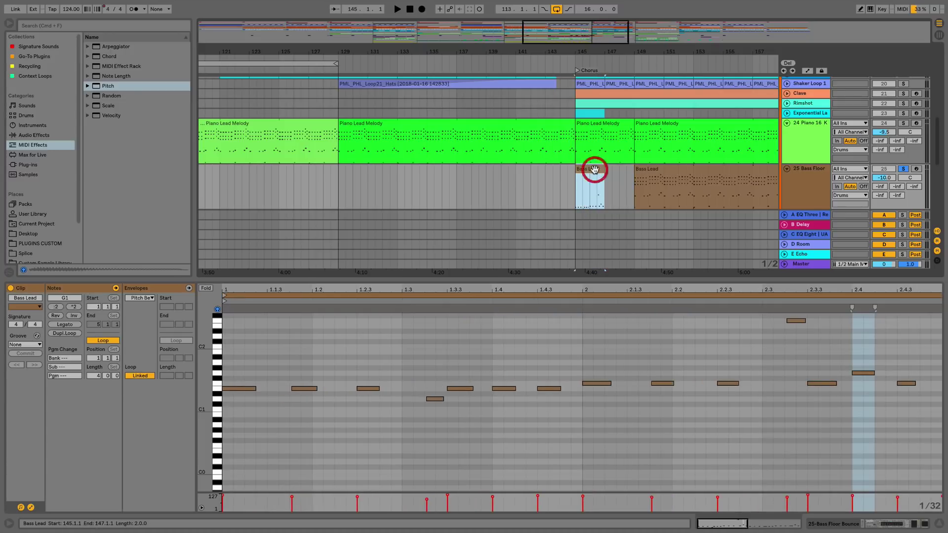
pyautogui.press('super+d')
pyautogui.press('super+d')
pyautogui.press('super+d')
pyautogui.press('super+d')
pyautogui.press('super+d')
pyautogui.press('super+d')
pyautogui.press('super+d')
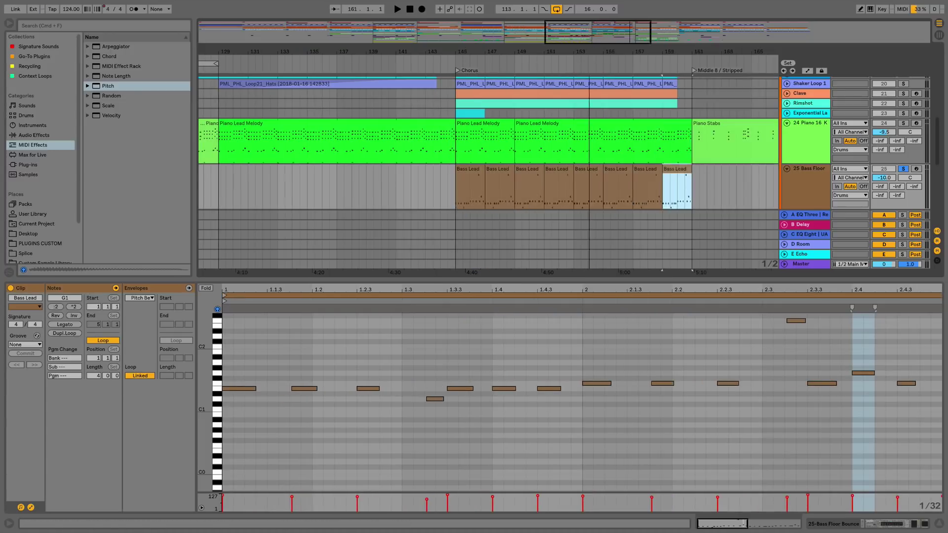
# Step: Select all Piano Lead Melody and Bass Lead clips from bar 145 to 161 for multi-clip editing
pyautogui.press('-')
pyautogui.click(638, 173)
pyautogui.moveTo(675, 199); pyautogui.dragTo(466, 121)
pyautogui.click(475, 165)
pyautogui.moveTo(476, 162); pyautogui.dragTo(679, 104)
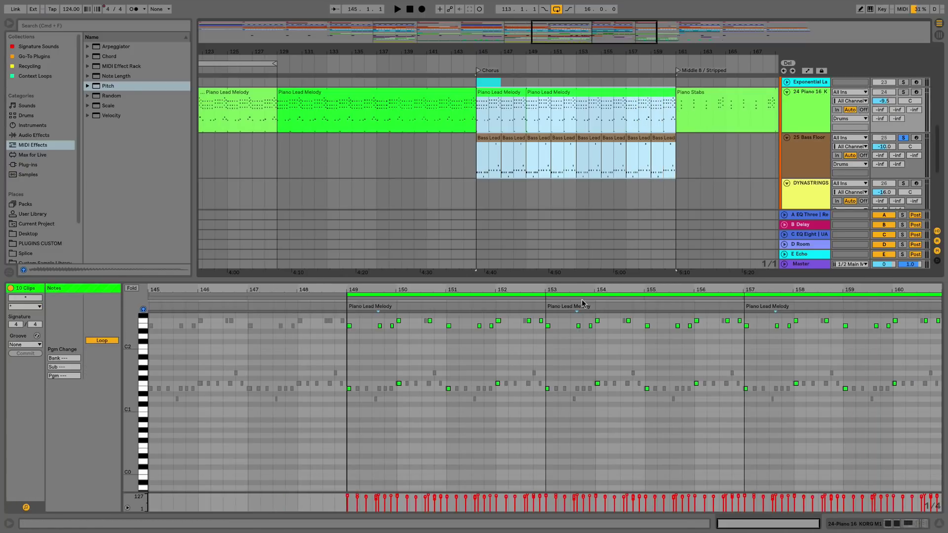
# Step: Play back the selected clips while switching focus between Bass Lead and Piano Lead Melody, and solo the Piano track as well
pyautogui.click(583, 300)
pyautogui.click(572, 301)
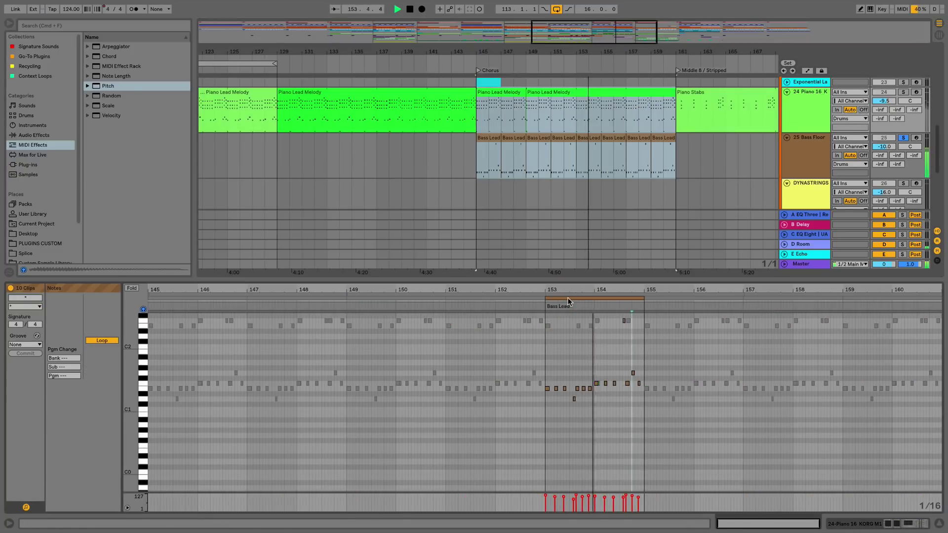
pyautogui.click(569, 298)
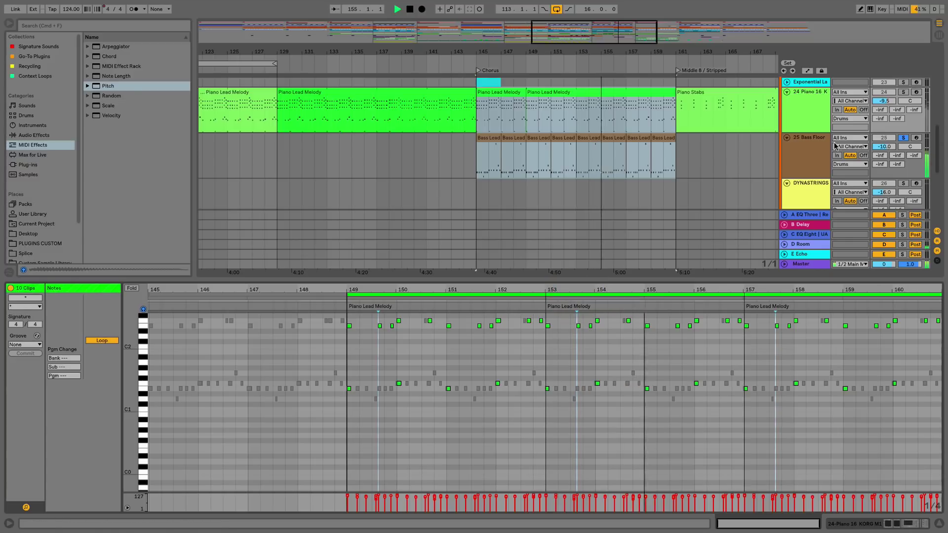
pyautogui.click(904, 92)
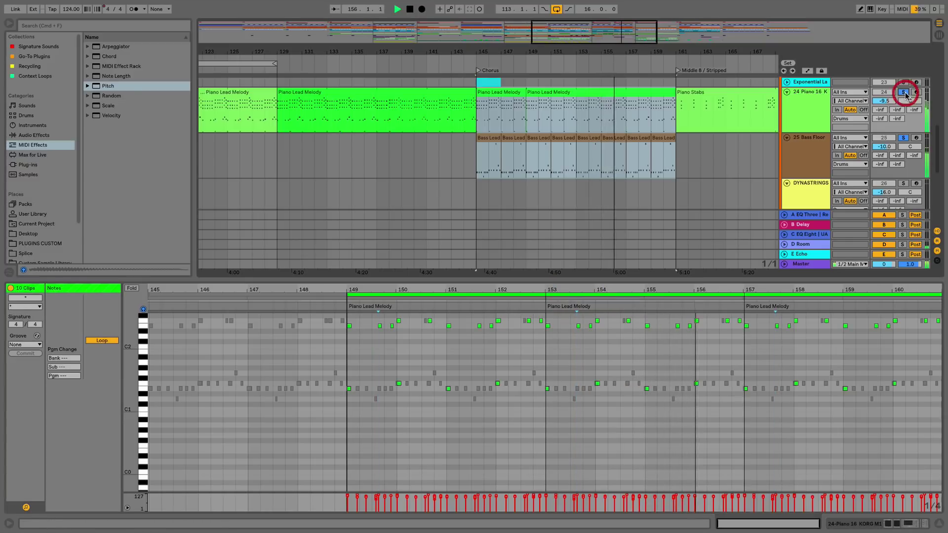
pyautogui.keyDown('alt'); pyautogui.keyDown('super'); pyautogui.moveTo(606, 148); pyautogui.dragTo(637, 148); pyautogui.keyUp('super'); pyautogui.keyUp('alt')
pyautogui.hscroll(1, 637, 149)
pyautogui.scroll(1, 637, 149)
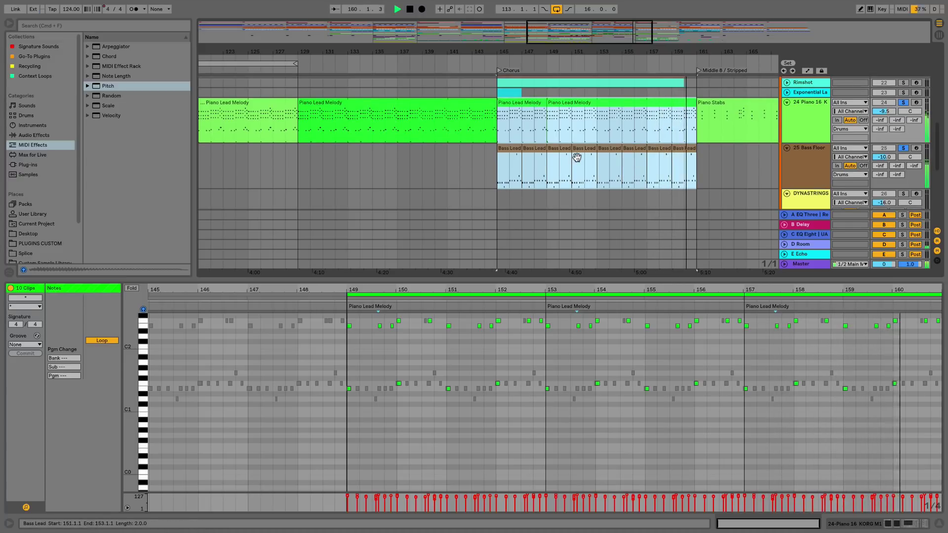
pyautogui.press('space')
# Step: Quantize the note starts of the focused Piano Lead Melody clip and the Bass Lead clip at bar 151 to 1/16 at 100%
pyautogui.click(23, 344)
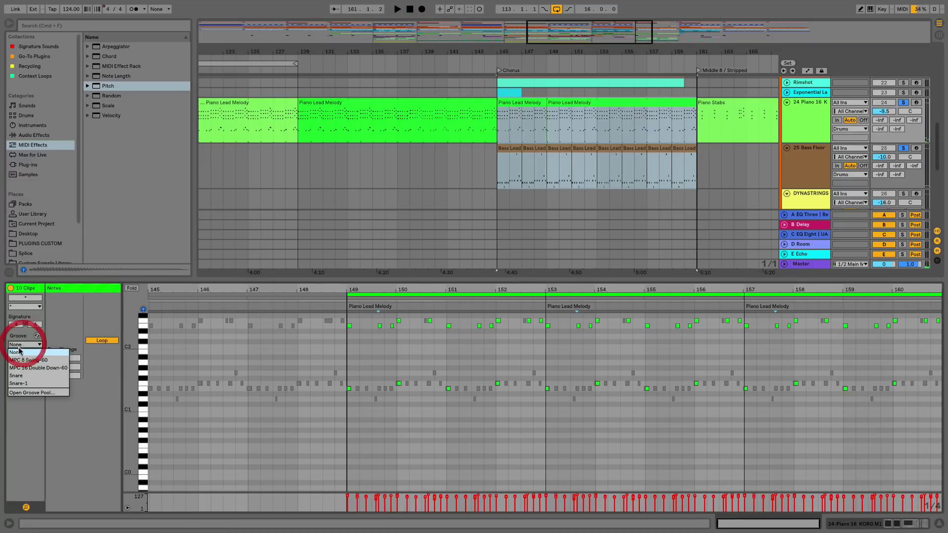
pyautogui.click(437, 291)
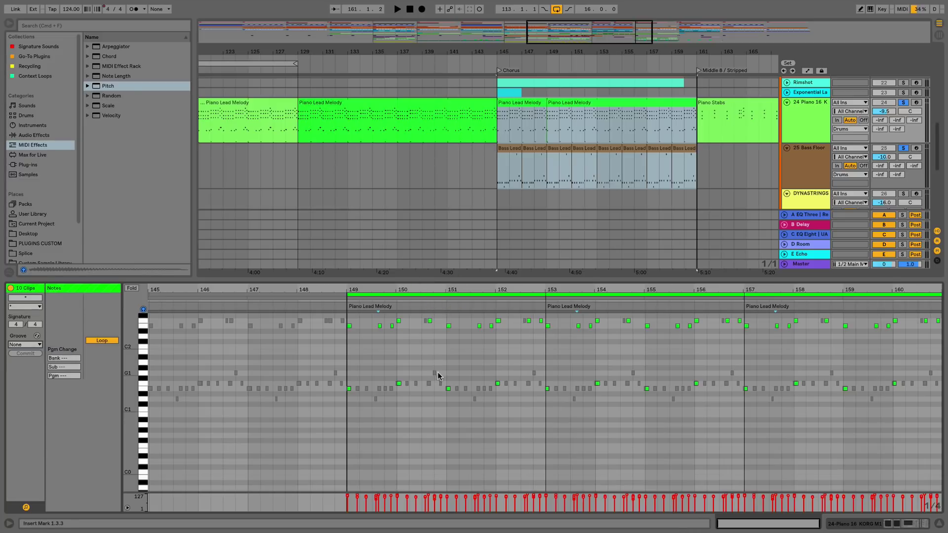
pyautogui.press('super+shift+u')
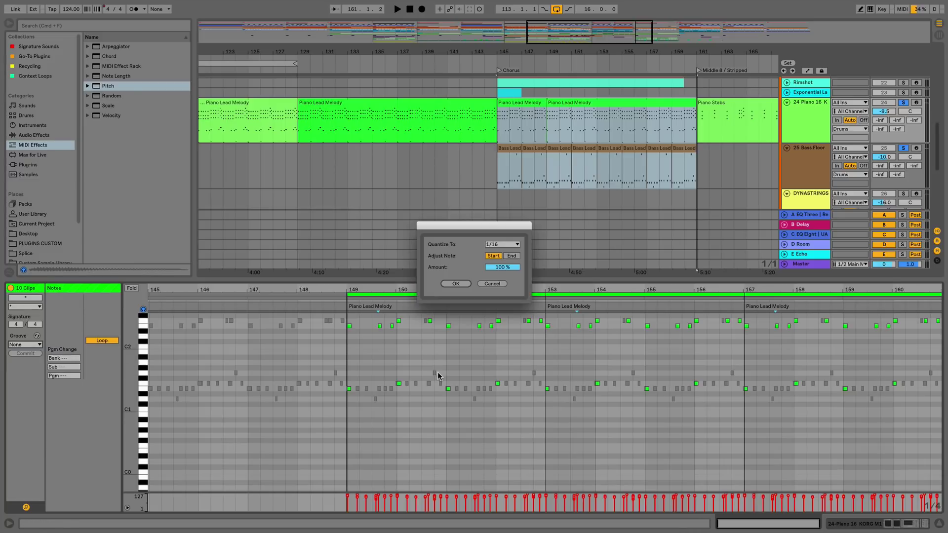
pyautogui.click(451, 285)
pyautogui.click(446, 299)
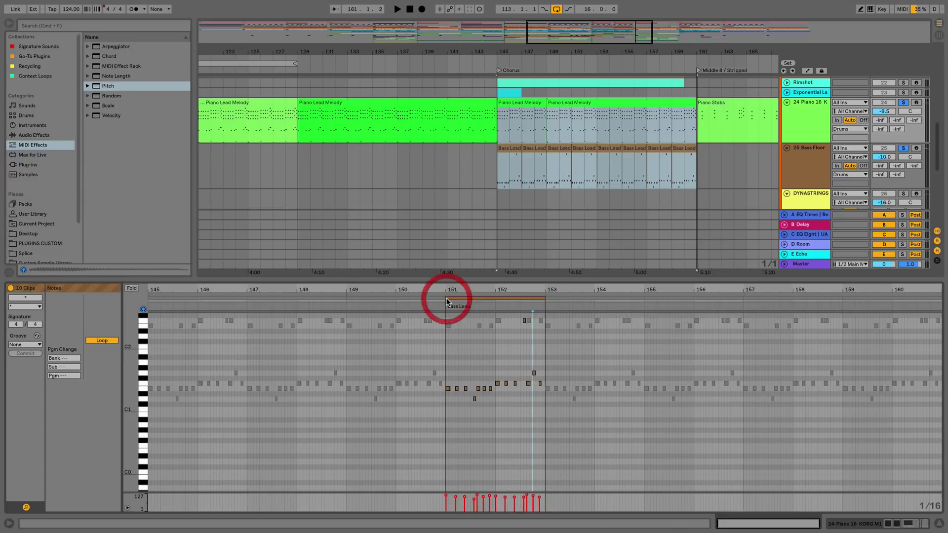
pyautogui.press('super+shift+u')
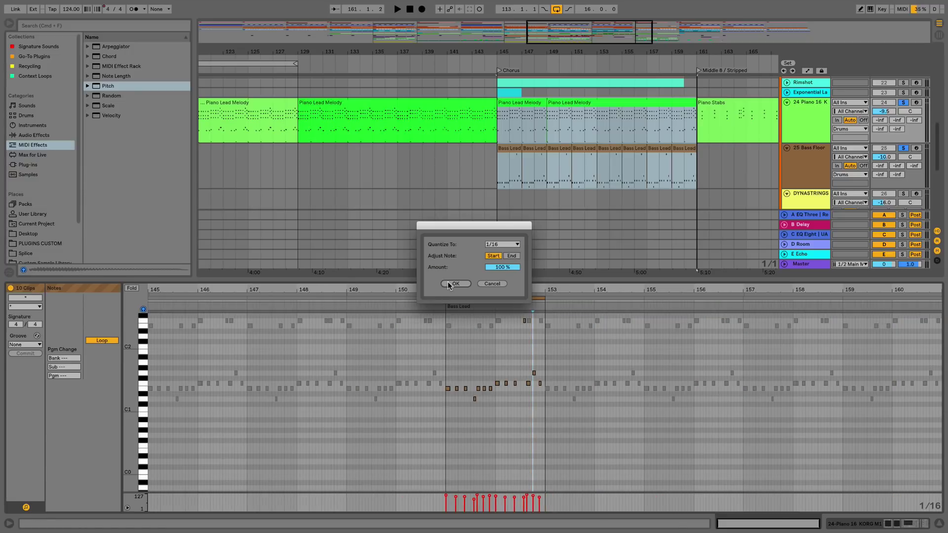
pyautogui.click(453, 284)
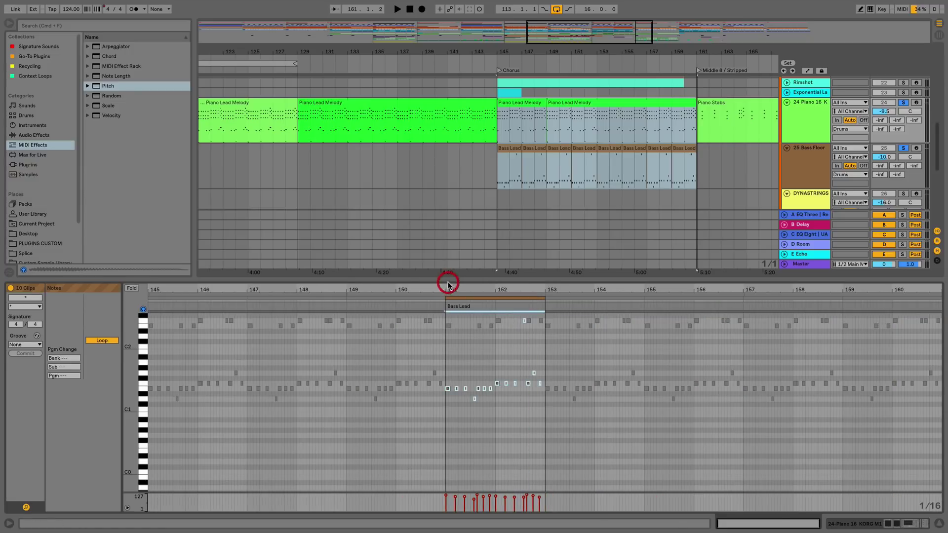
# Step: Play back the Chorus from the first Bass Lead clip and turn off solo on the Piano and Bass Floor tracks
pyautogui.click(513, 148)
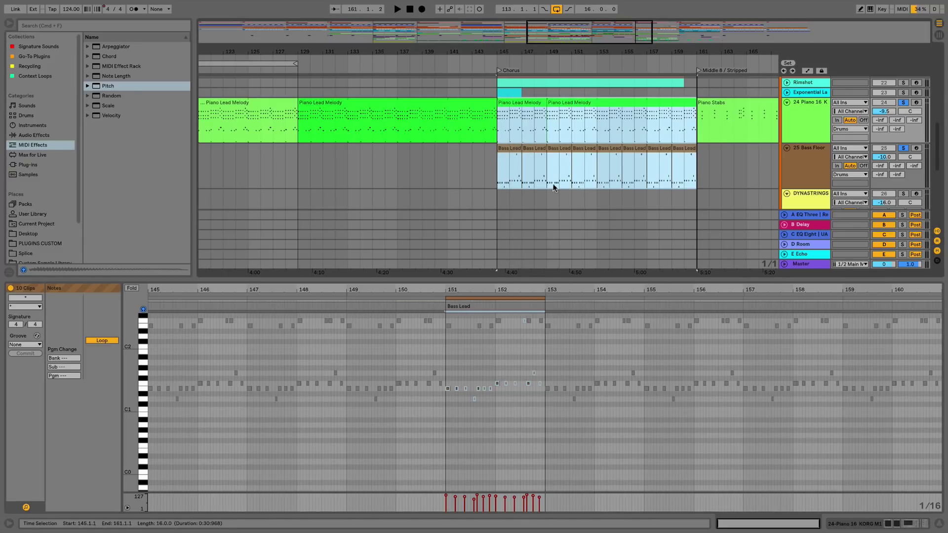
pyautogui.click(506, 159)
pyautogui.press('space')
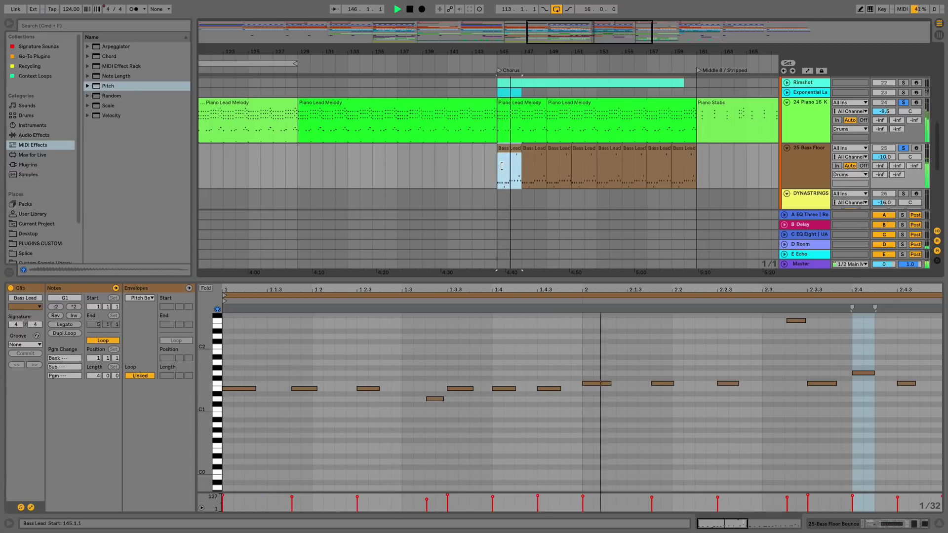
pyautogui.press('space')
# Step: Delete both Piano Lead Melody clips between bars 145 and 161 in the Chorus
pyautogui.click(514, 104)
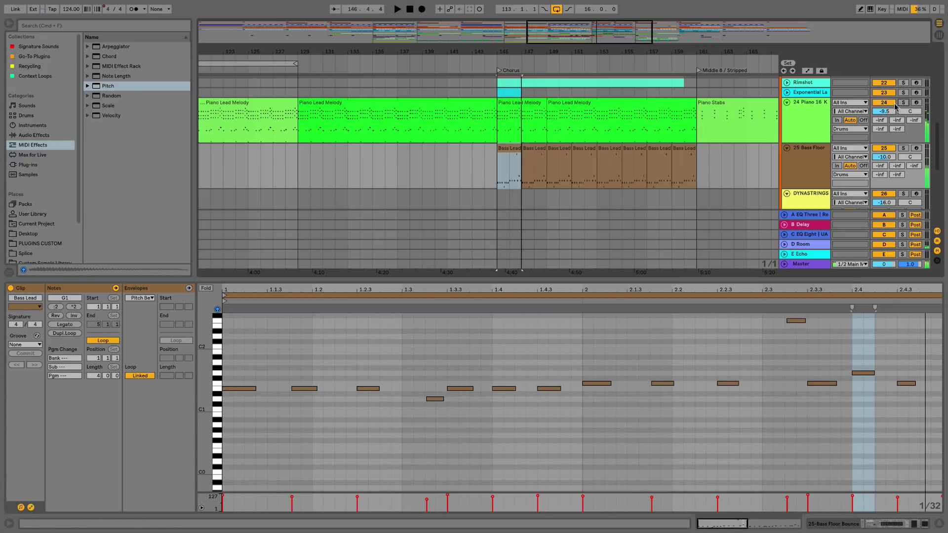
pyautogui.hscroll(-1, 589, 104)
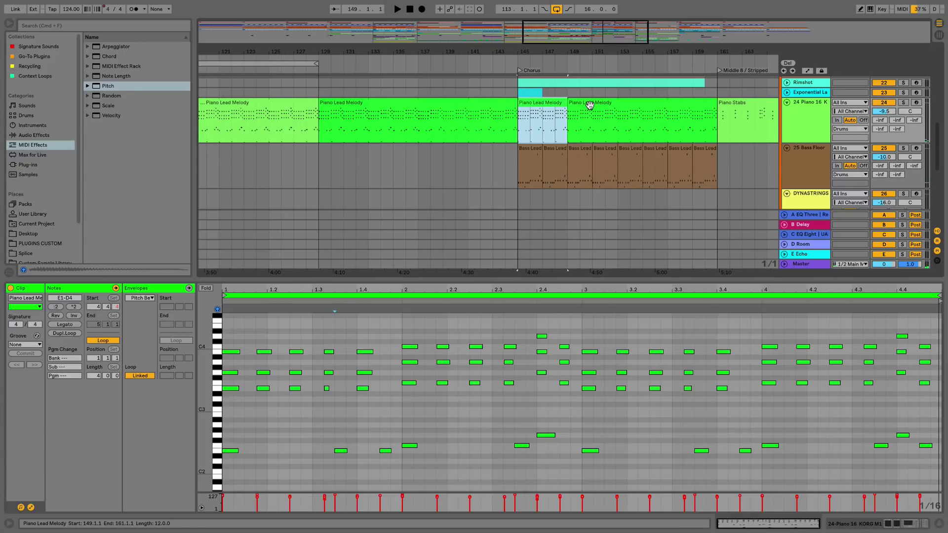
pyautogui.click(613, 106)
pyautogui.keyDown('shift'); pyautogui.click(562, 107); pyautogui.keyUp('shift')
pyautogui.press('Delete')
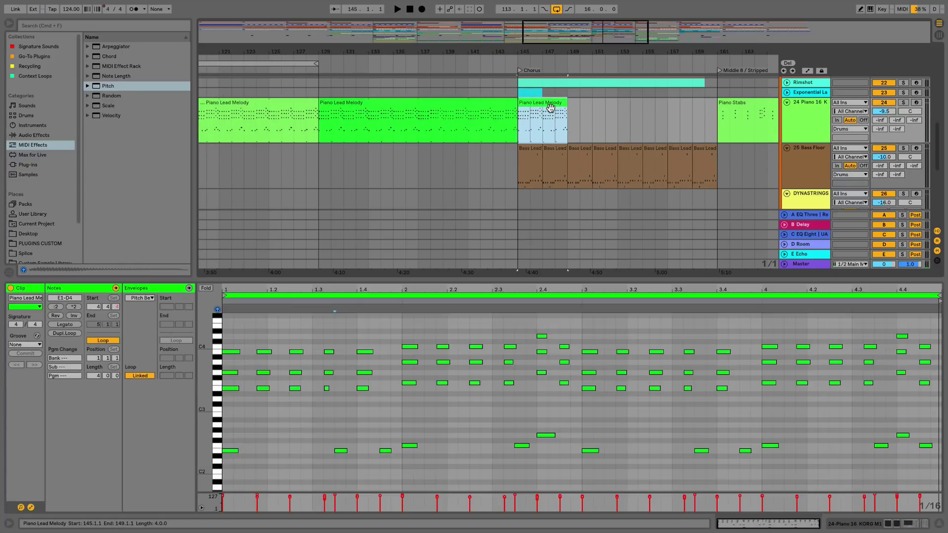
# Step: Consolidate all the Bass Lead clips from bar 145 to 161 into a single 16-bar clip
pyautogui.click(518, 171)
pyautogui.moveTo(517, 170); pyautogui.dragTo(718, 166)
pyautogui.press('super+j')
pyautogui.scroll(-1, 584, 201)
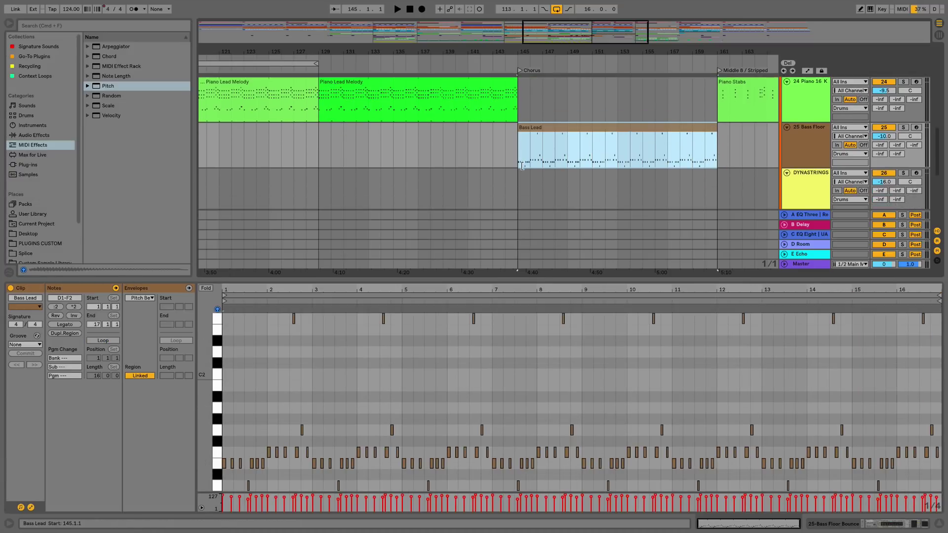
# Step: Hide the clip editor and arm the DYNASTRINGS and Stringtime 4 tracks in turn to audition their sounds
pyautogui.click(938, 525)
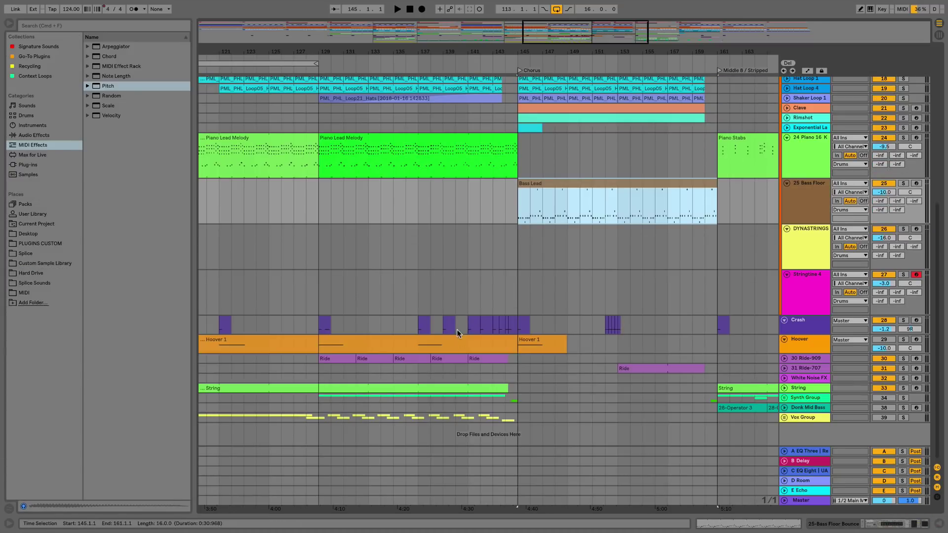
pyautogui.click(813, 230)
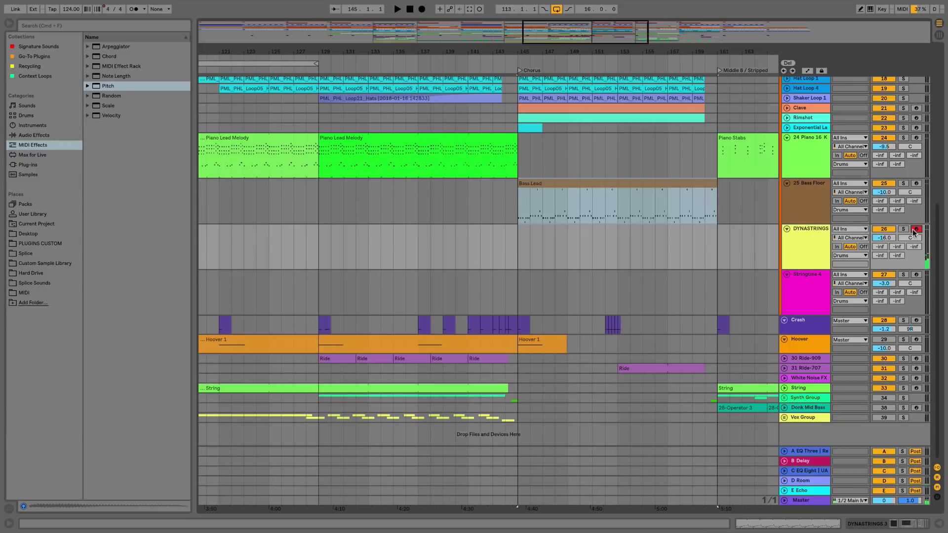
pyautogui.click(911, 277)
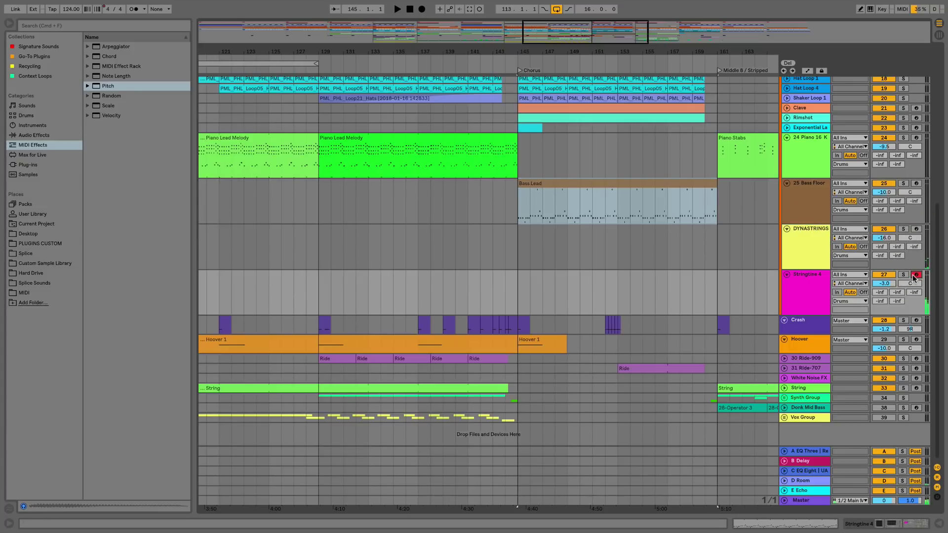
# Step: Copy the Piano Lead Melody clip at bars 129 to 145 onto both the DYNASTRINGS and Stringtime 4 tracks
pyautogui.click(422, 158)
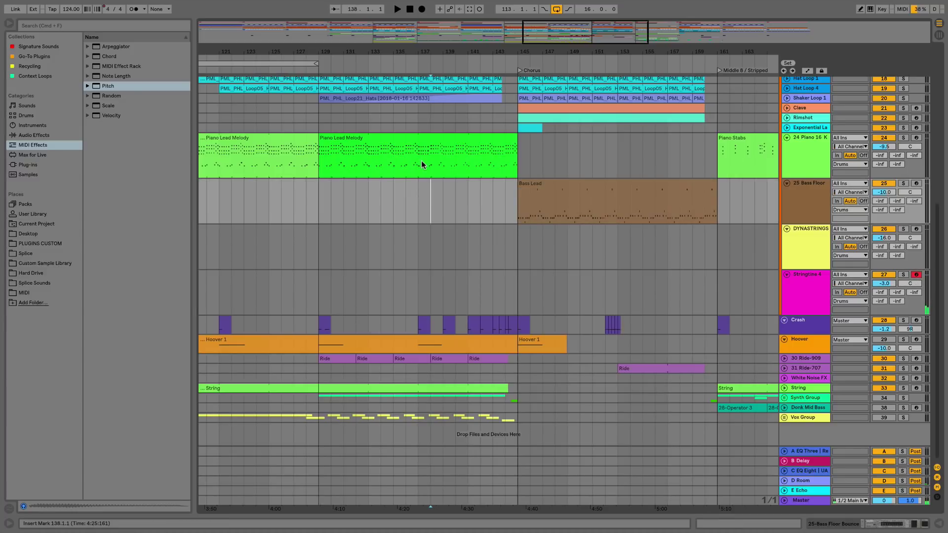
pyautogui.click(417, 142)
pyautogui.moveTo(420, 140); pyautogui.dragTo(393, 274)
# Step: Color the Stringtime 4 copy magenta and apply the DYNASTRINGS track color to that track's clip
pyautogui.rightClick(396, 276)
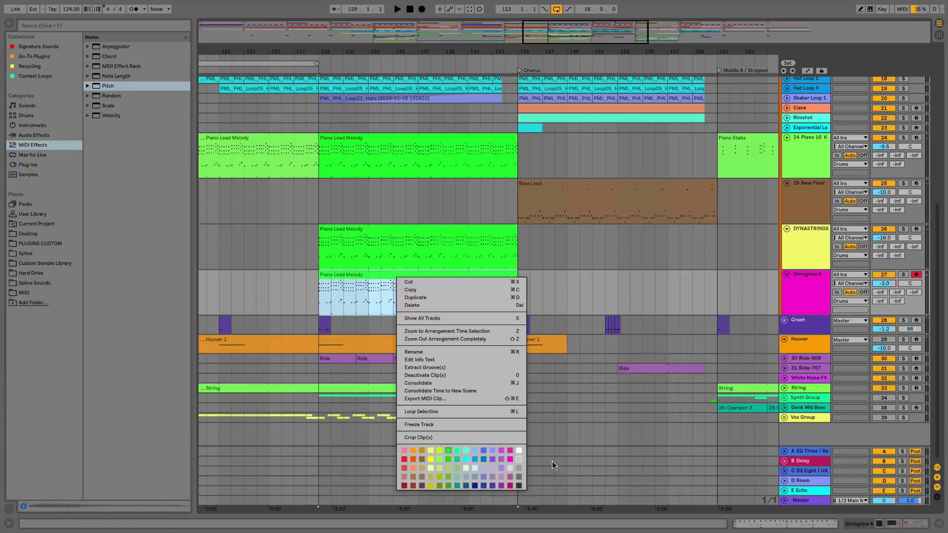
pyautogui.click(510, 459)
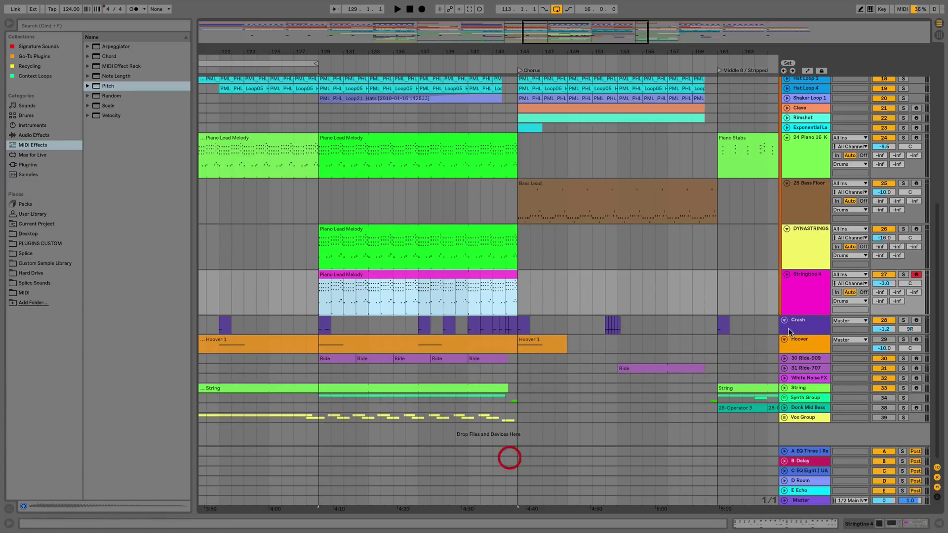
pyautogui.rightClick(811, 228)
pyautogui.click(854, 405)
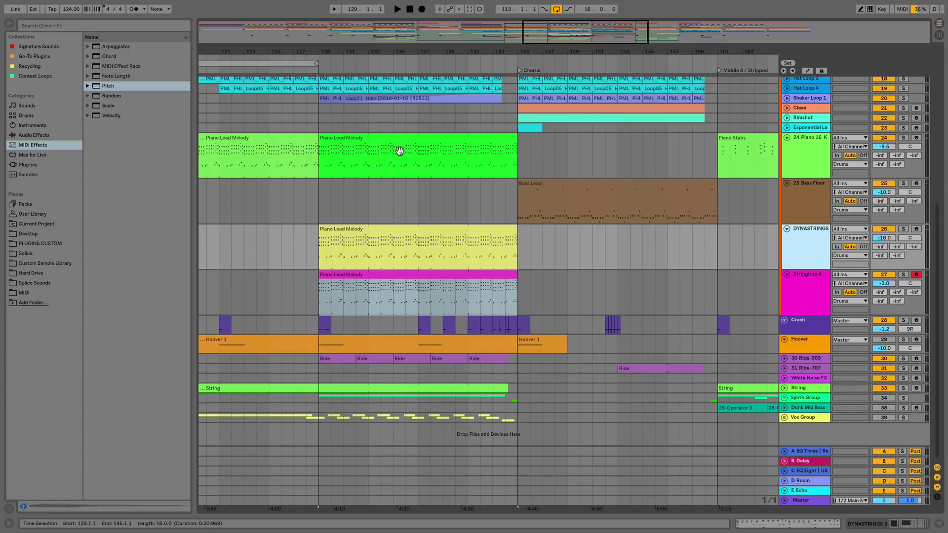
# Step: Open the Piano Lead Melody clips of the piano, DYNASTRINGS and Stringtime 4 tracks together in the note editor
pyautogui.click(396, 142)
pyautogui.keyDown('shift'); pyautogui.click(398, 277); pyautogui.keyUp('shift')
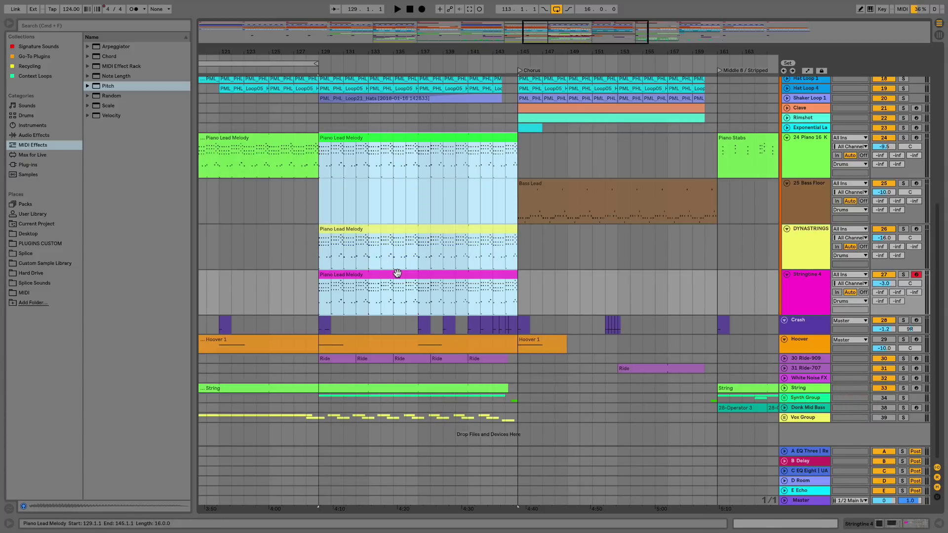
pyautogui.doubleClick(398, 274)
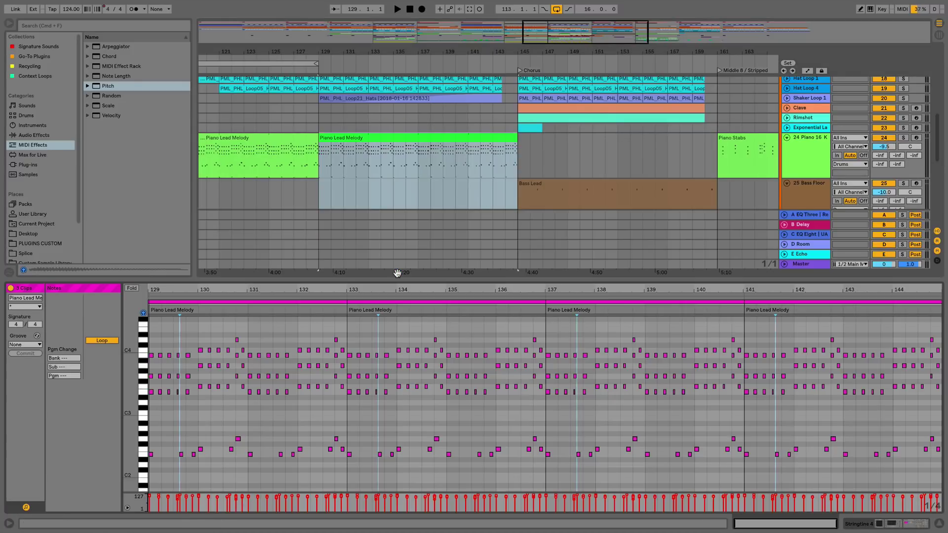
# Step: Lengthen all notes of the DYNASTRINGS clip in the multi-clip editor so they nearly touch one another
pyautogui.click(378, 298)
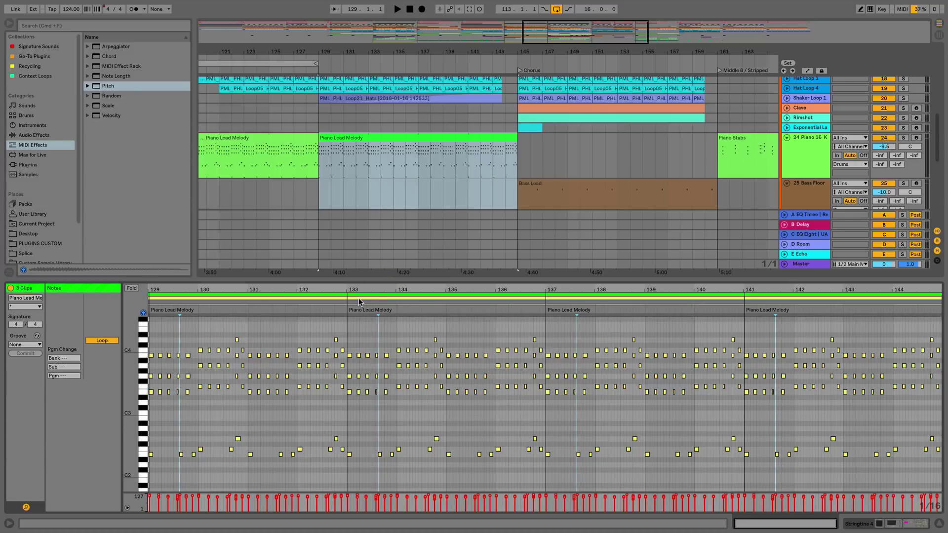
pyautogui.click(358, 298)
pyautogui.press('super+a')
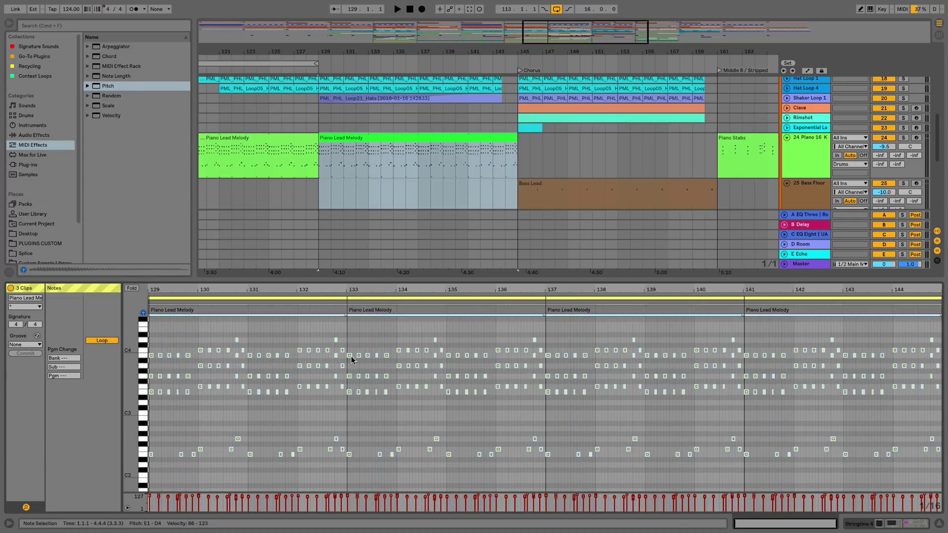
pyautogui.moveTo(349, 356); pyautogui.dragTo(359, 355)
# Step: Lengthen all notes of the Stringtime 4 clip and transpose them up an octave
pyautogui.click(377, 303)
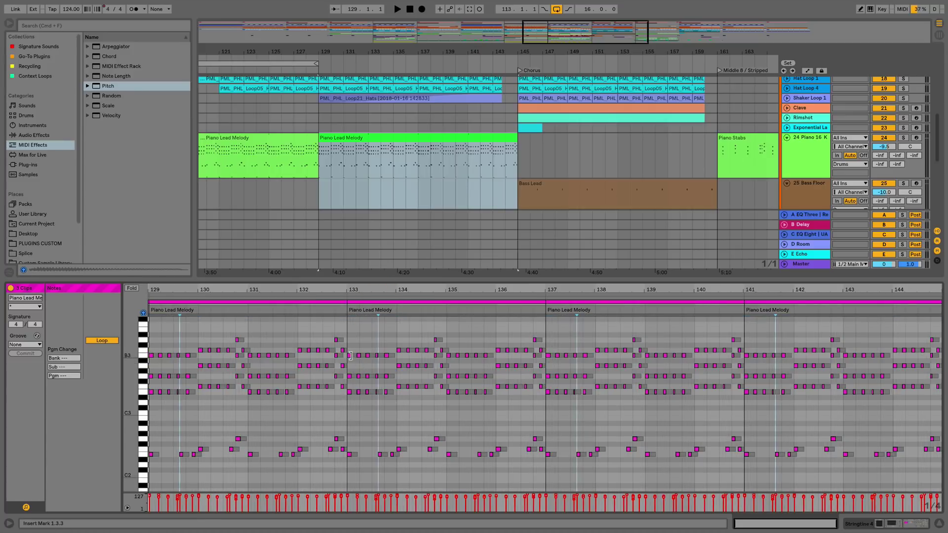
pyautogui.press('super+a')
pyautogui.moveTo(351, 355); pyautogui.dragTo(367, 355)
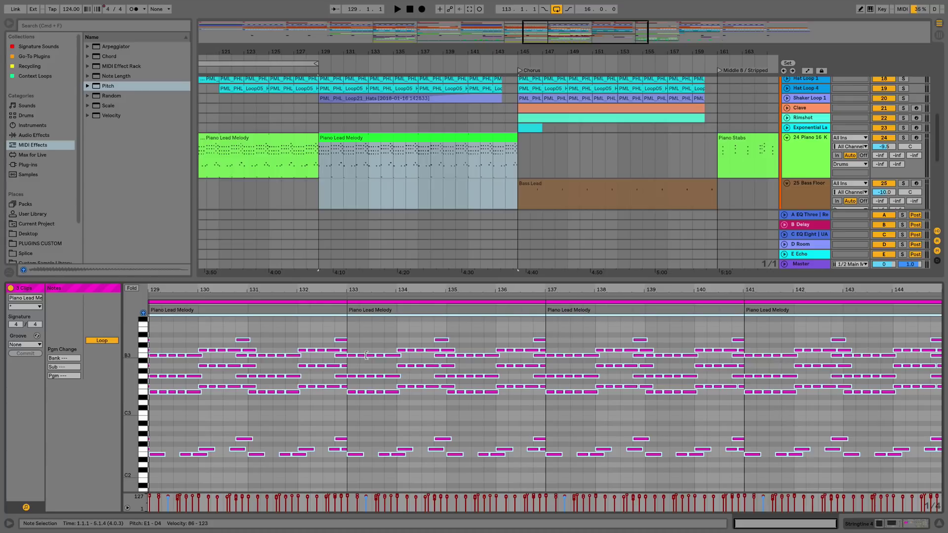
pyautogui.hotkey('shift', 'Up')
pyautogui.hotkey('shift', 'Down')
pyautogui.click(345, 294)
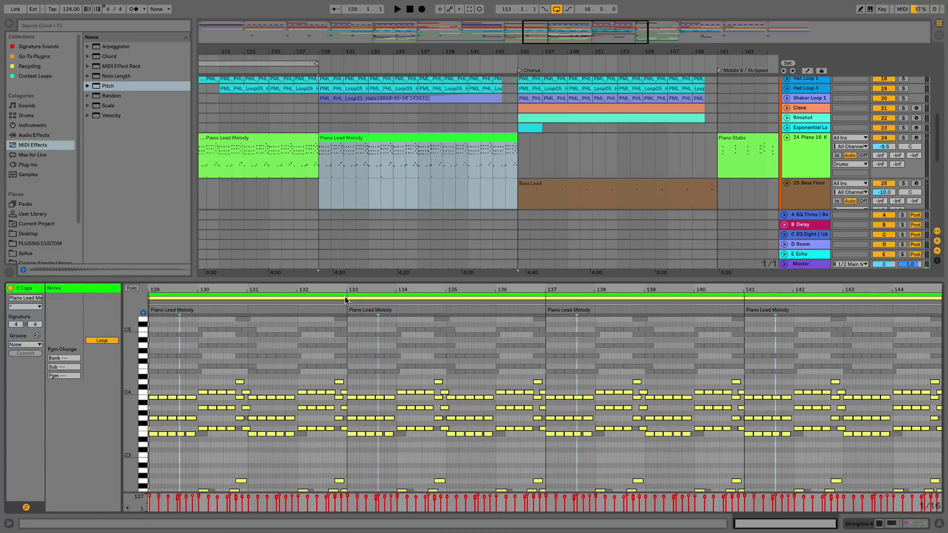
pyautogui.click(346, 301)
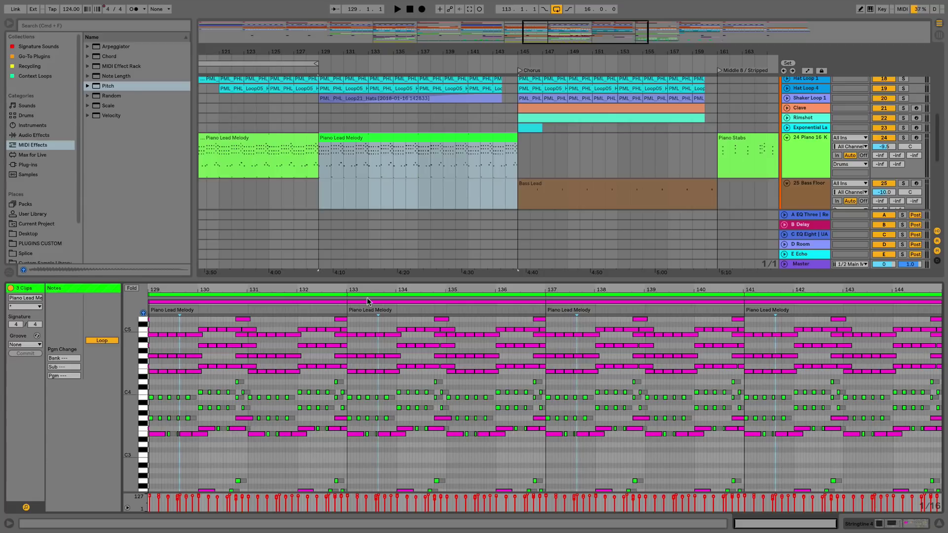
pyautogui.click(367, 301)
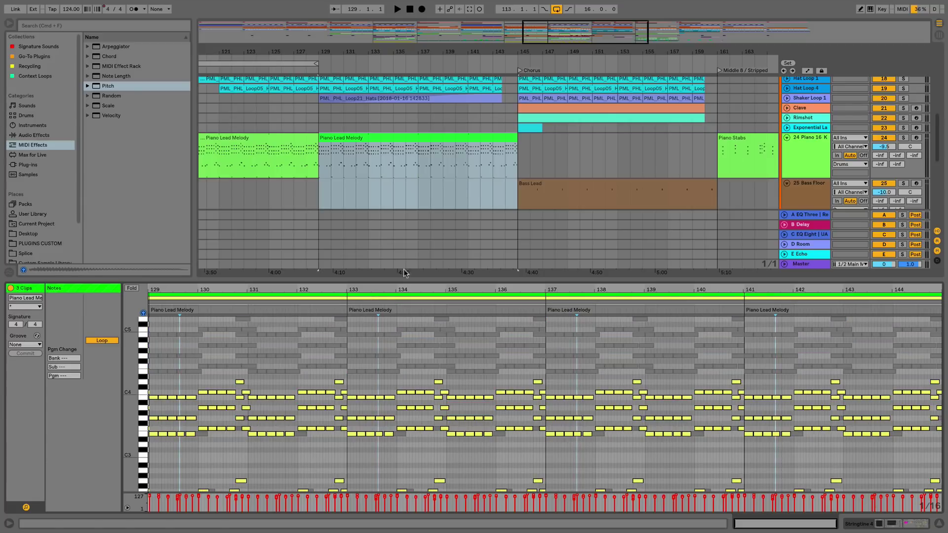
# Step: Turn on the piano track's Utility, and turn on and unfold the first Audio Effect Rack on the DYNASTRINGS track
pyautogui.click(805, 140)
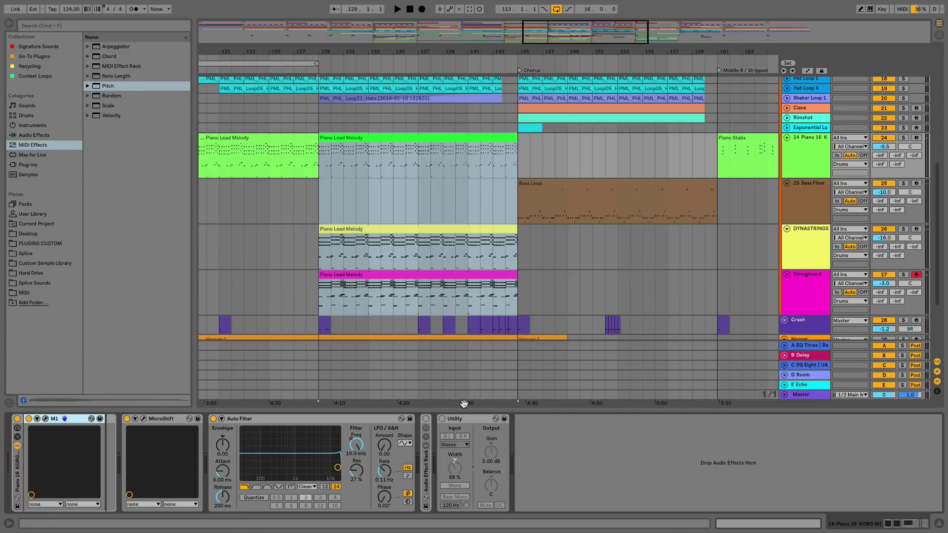
pyautogui.click(443, 419)
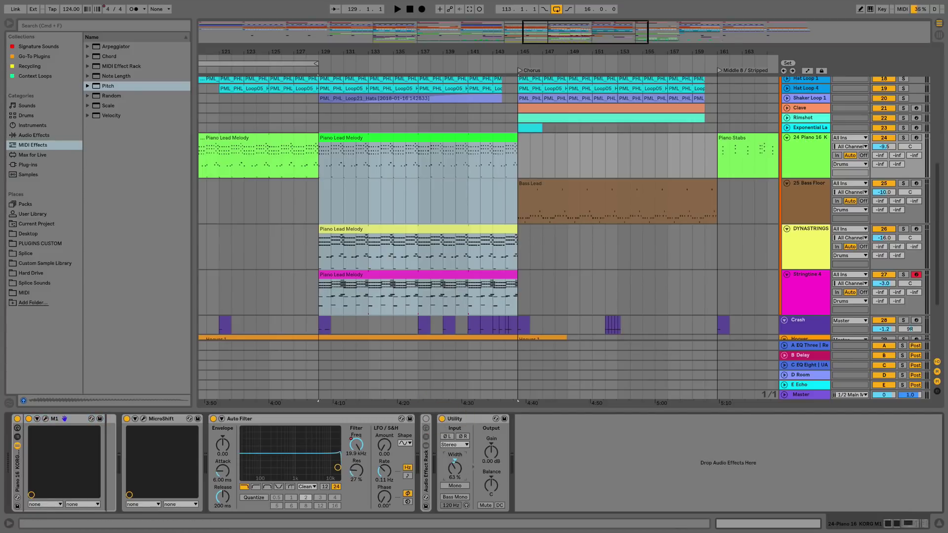
pyautogui.click(805, 227)
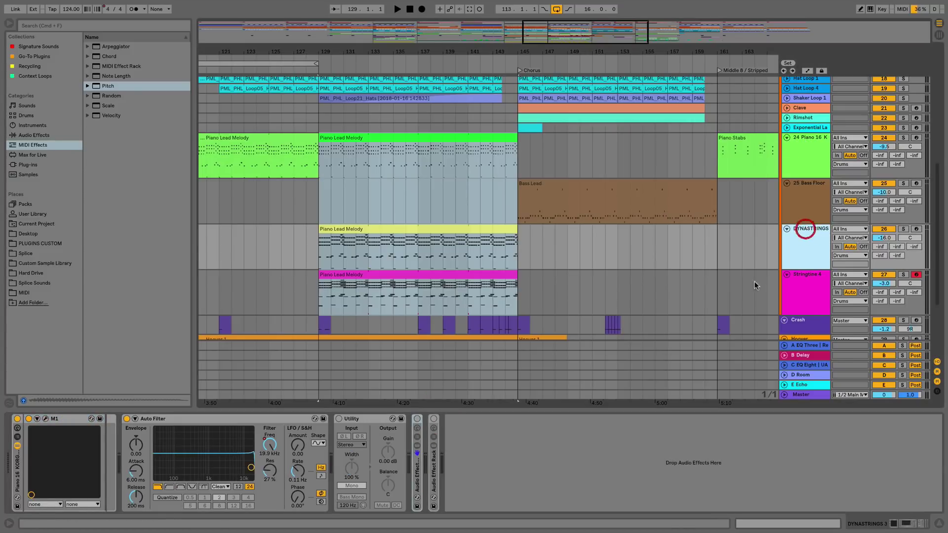
pyautogui.click(416, 419)
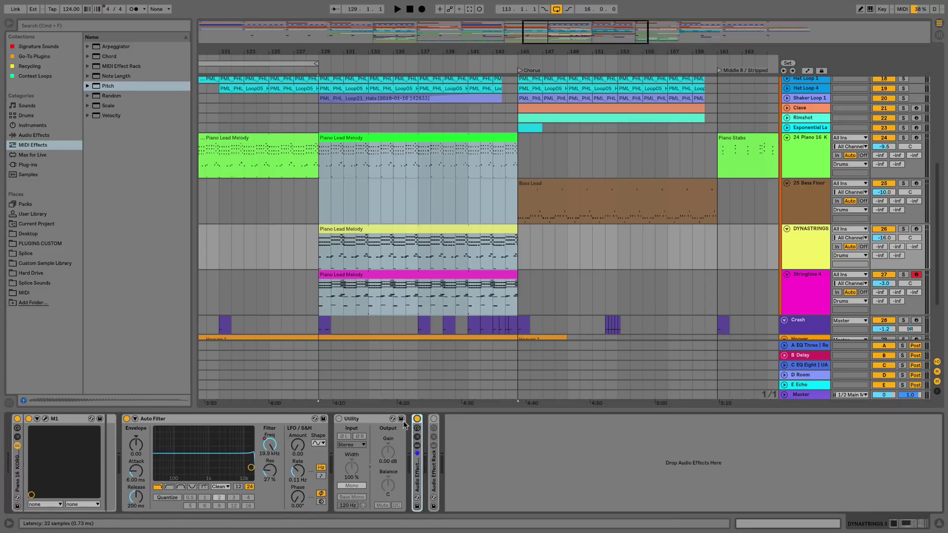
pyautogui.click(359, 421)
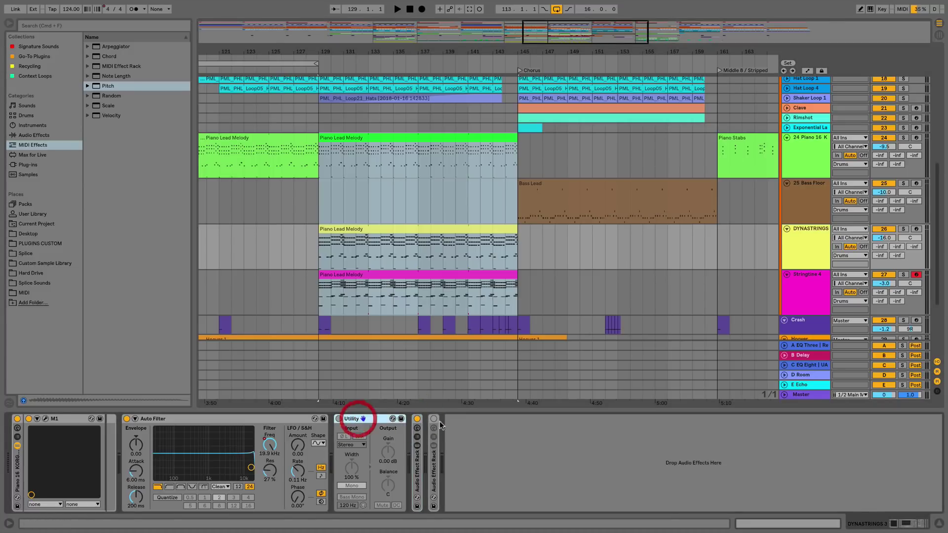
pyautogui.doubleClick(414, 457)
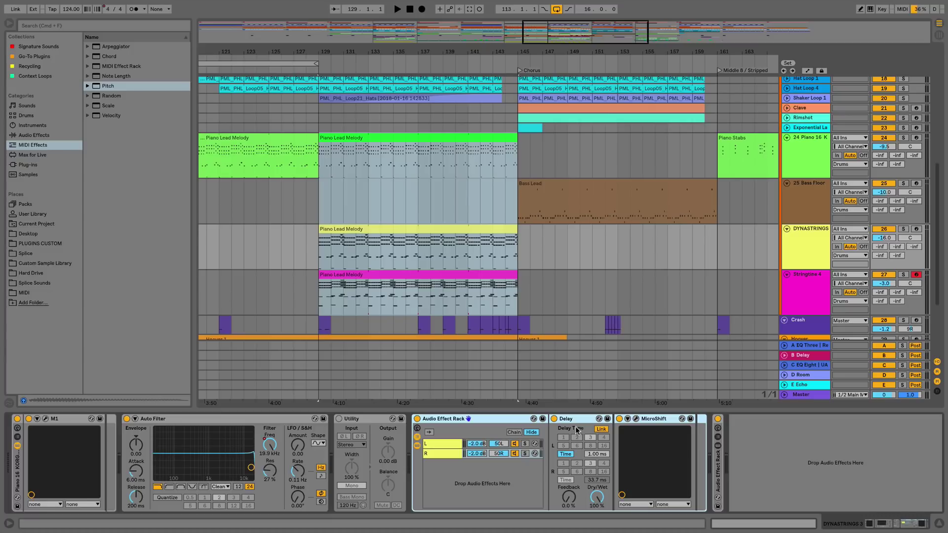
# Step: Solo DYNASTRINGS and compare its playback through the mono Utility alone with playback through the Audio Effect Rack alone
pyautogui.click(904, 230)
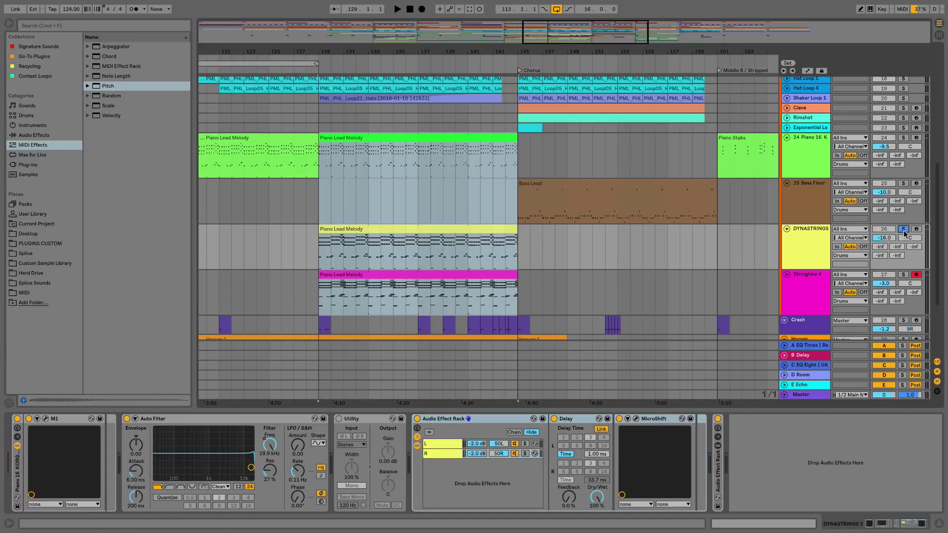
pyautogui.click(417, 419)
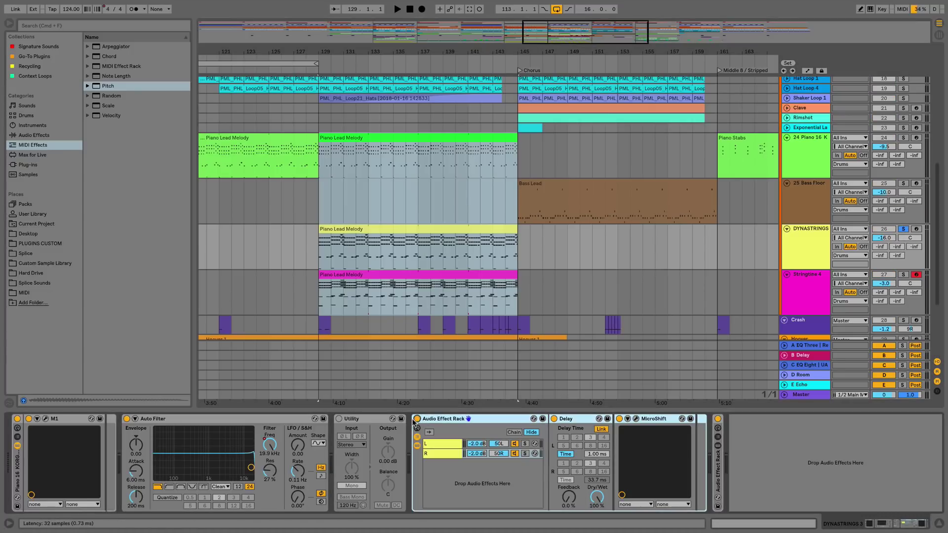
pyautogui.click(338, 419)
pyautogui.press('space')
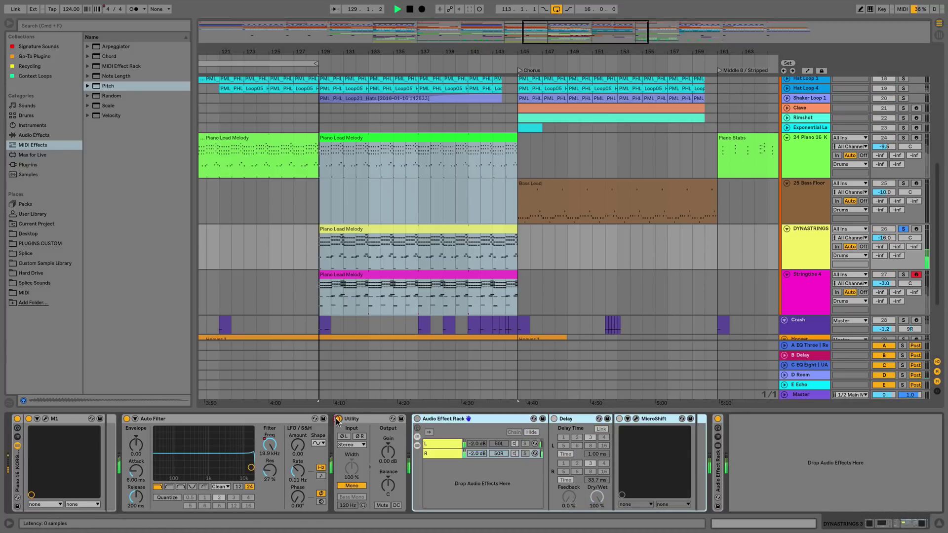
pyautogui.click(417, 419)
pyautogui.click(339, 419)
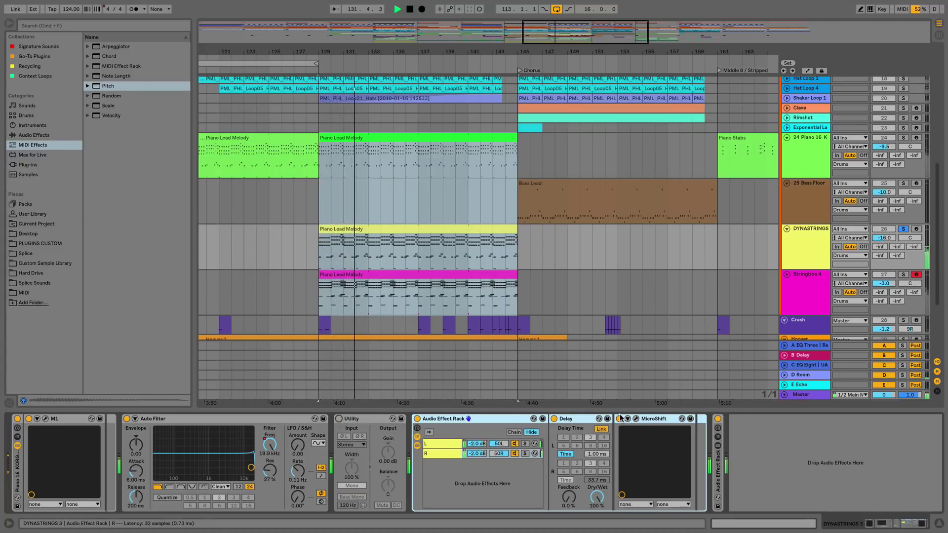
pyautogui.press('space')
# Step: Audition the soloed piano track with Utility off and on, switch off its MicroShift, and unsolo the track
pyautogui.click(903, 138)
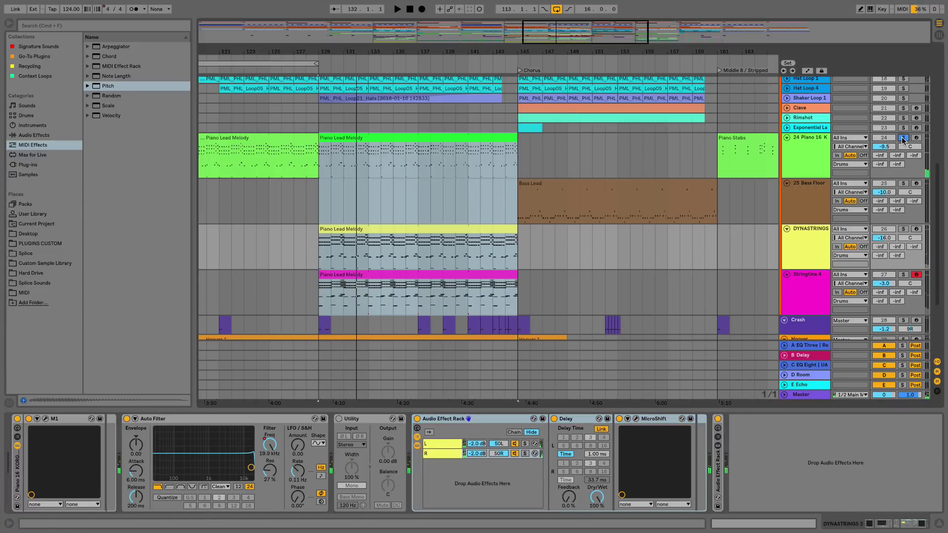
pyautogui.click(807, 138)
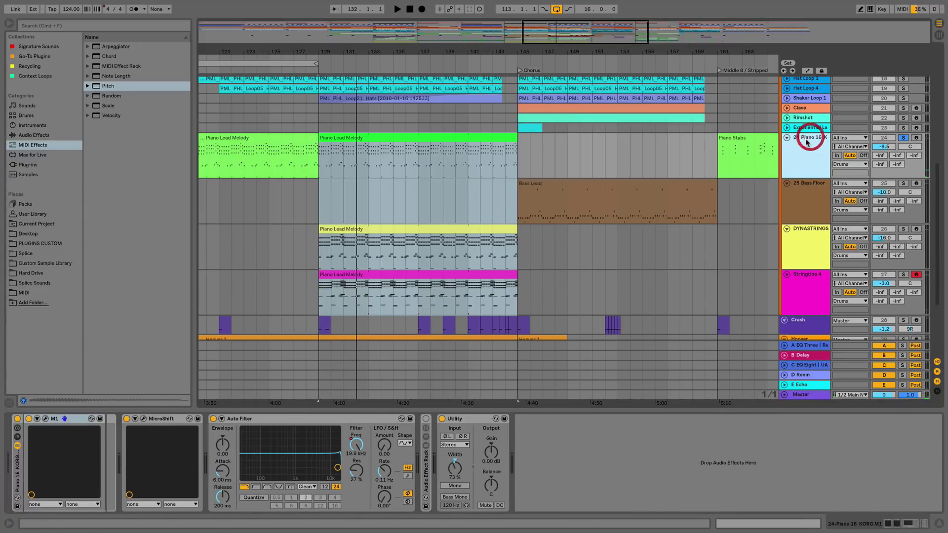
pyautogui.click(442, 419)
pyautogui.press('space')
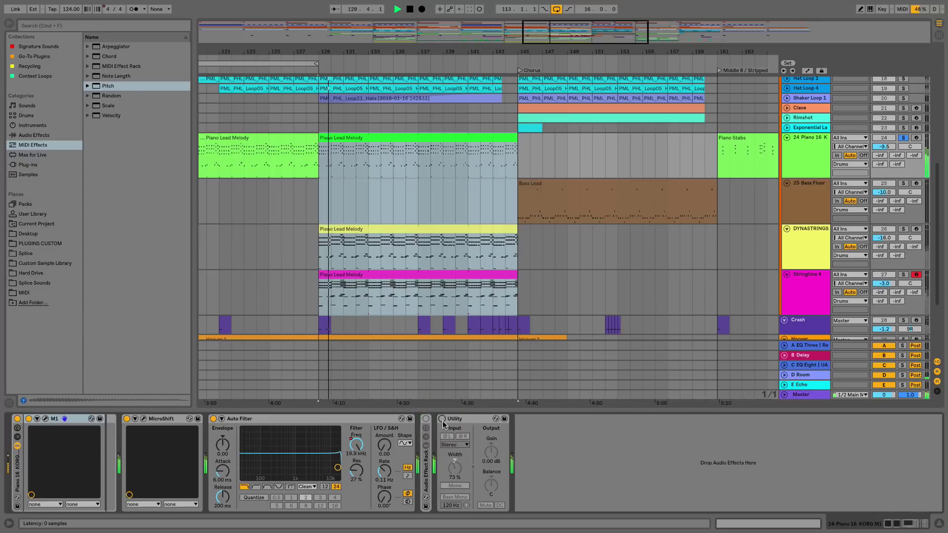
pyautogui.click(442, 419)
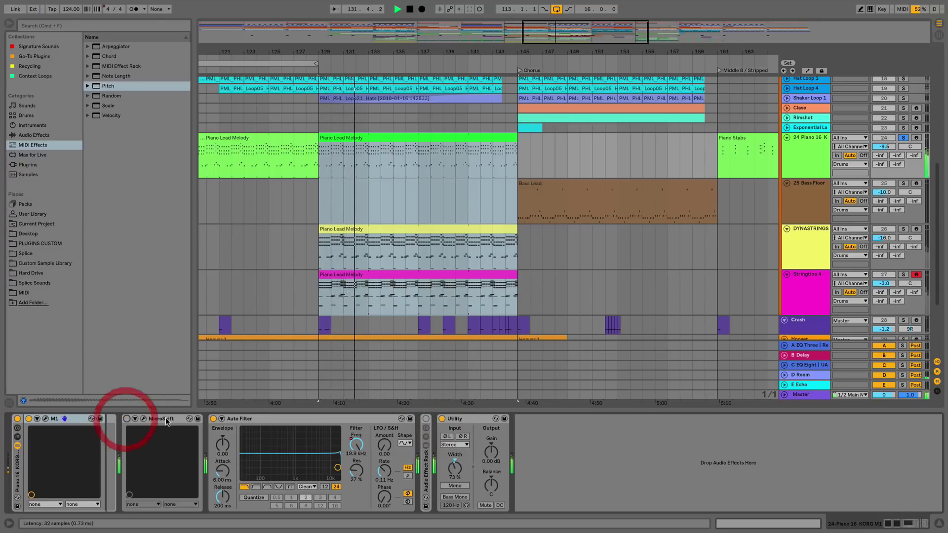
pyautogui.press('space')
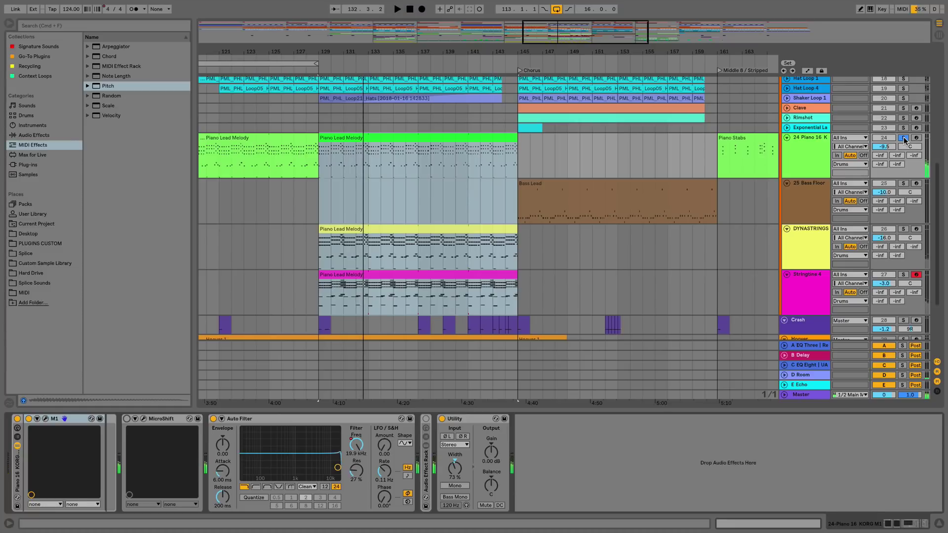
pyautogui.click(904, 137)
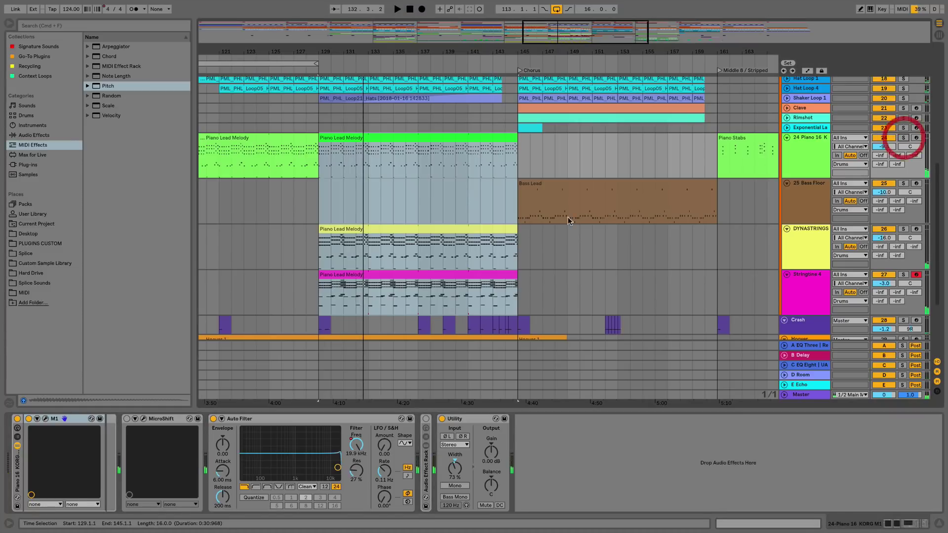
# Step: Loop bars 129 to 161 and play them with the selected clips from the piano through Crash tracks open in the note editor
pyautogui.click(269, 162)
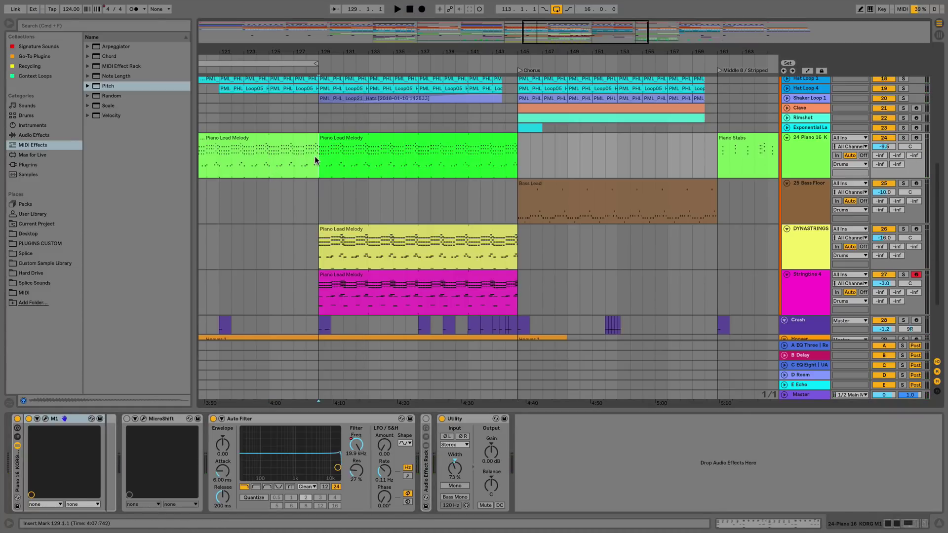
pyautogui.moveTo(315, 156); pyautogui.dragTo(717, 319)
pyautogui.press('super+l')
pyautogui.scroll(-2, 464, 298)
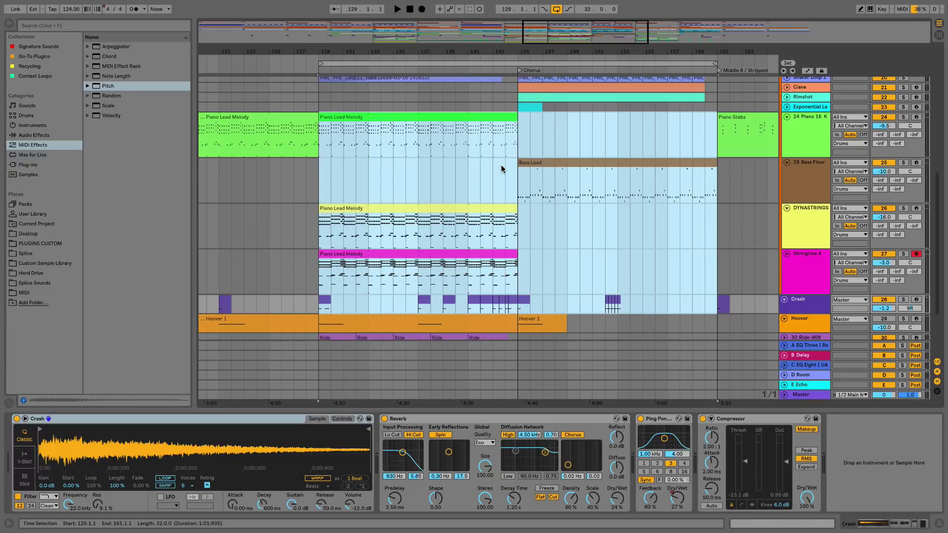
pyautogui.press('space')
pyautogui.hotkey('shift', 'Tab')
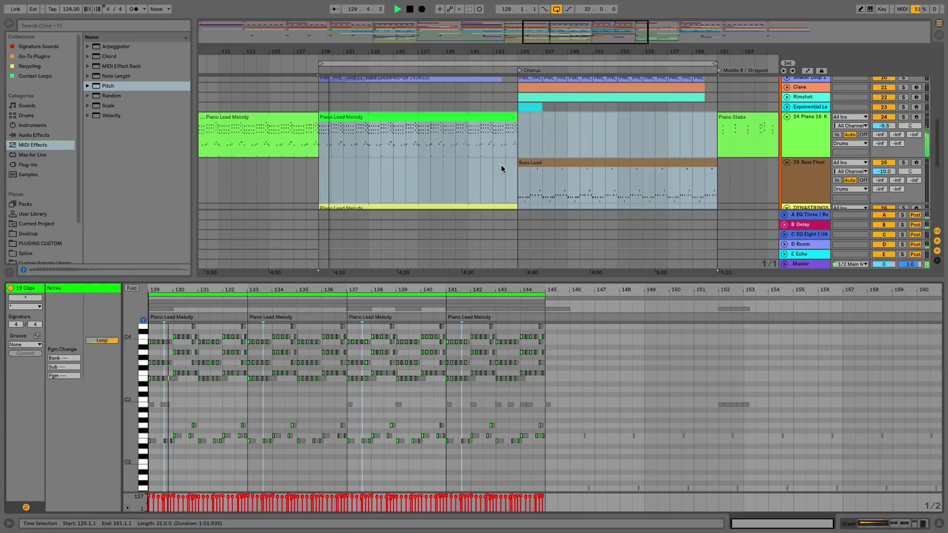
# Step: Copy the Crash notes at bars 137 and 139 to beat 3 of their bars, and select the Crash notes in bar 143
pyautogui.click(220, 303)
pyautogui.click(310, 308)
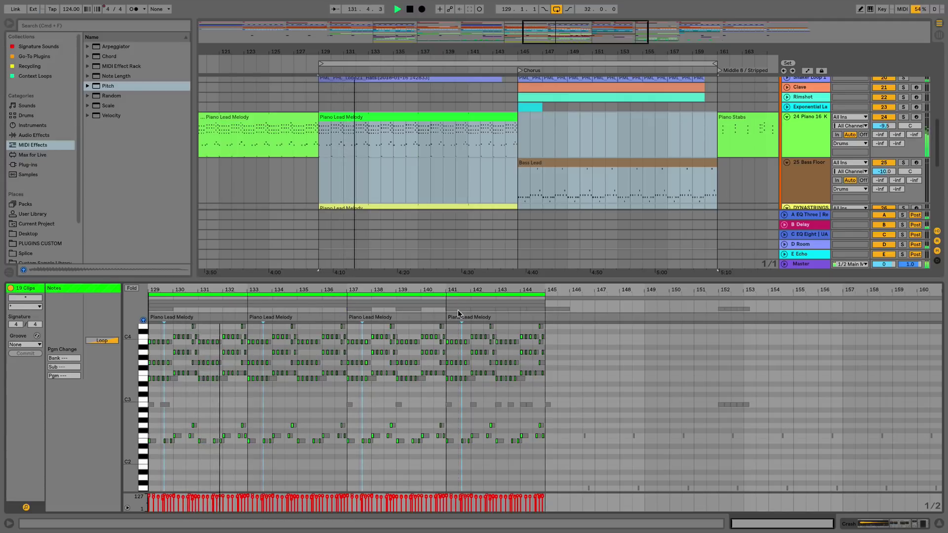
pyautogui.click(535, 311)
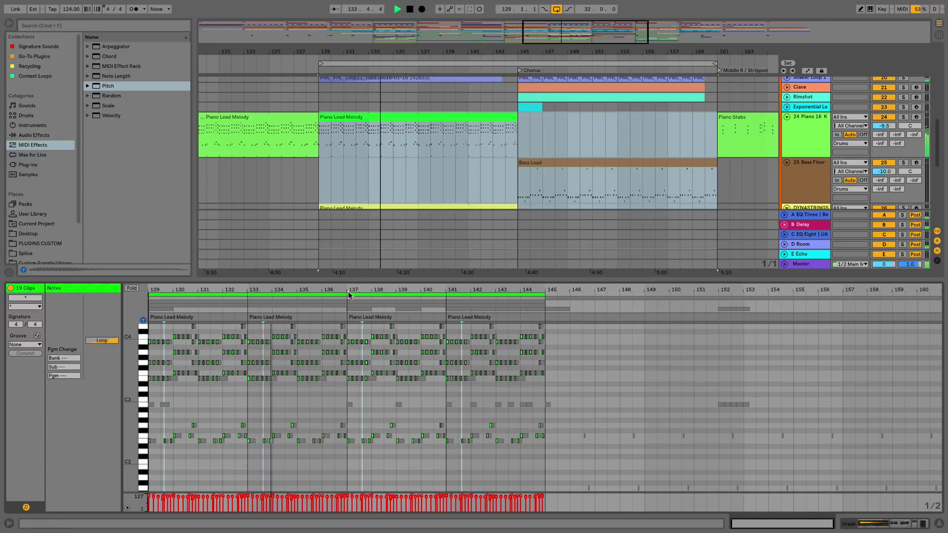
pyautogui.moveTo(350, 292); pyautogui.dragTo(346, 336)
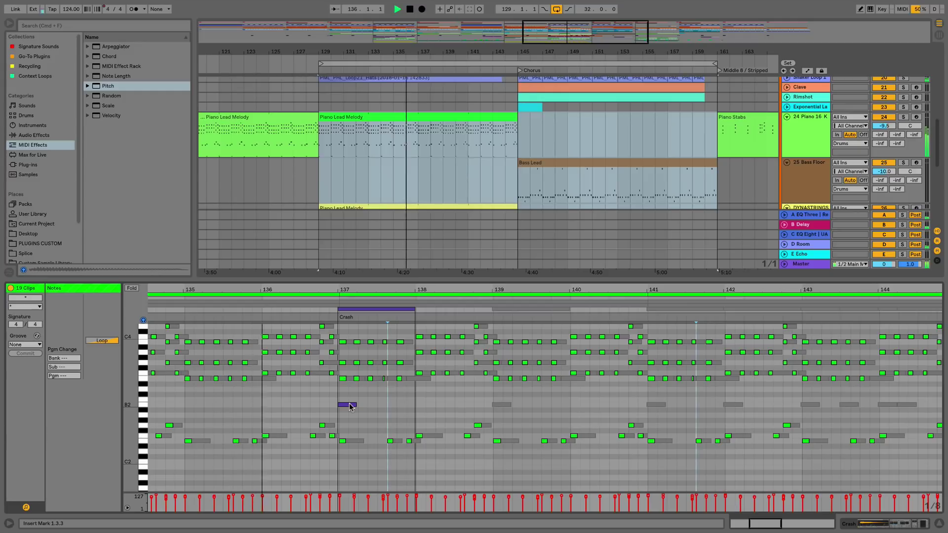
pyautogui.moveTo(349, 405); pyautogui.dragTo(388, 408)
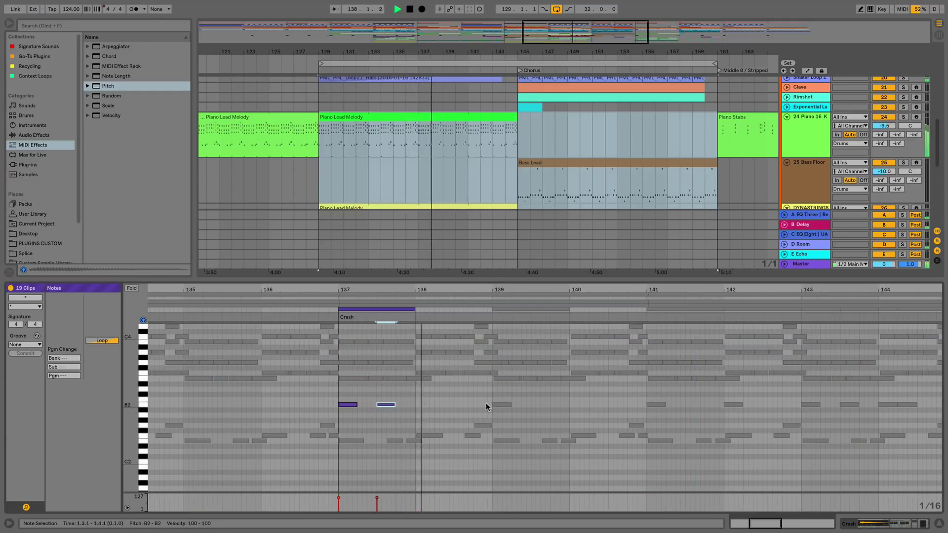
pyautogui.moveTo(500, 405); pyautogui.dragTo(538, 407)
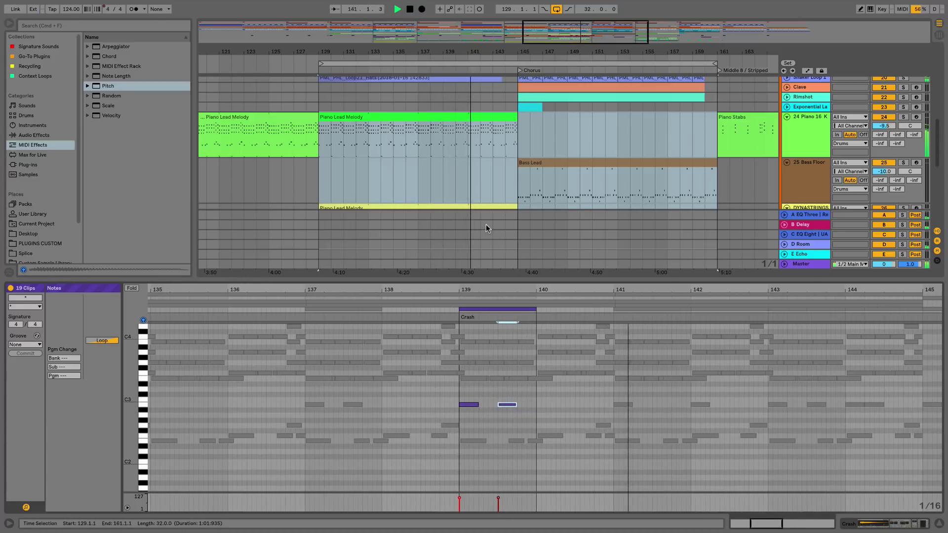
pyautogui.click(743, 404)
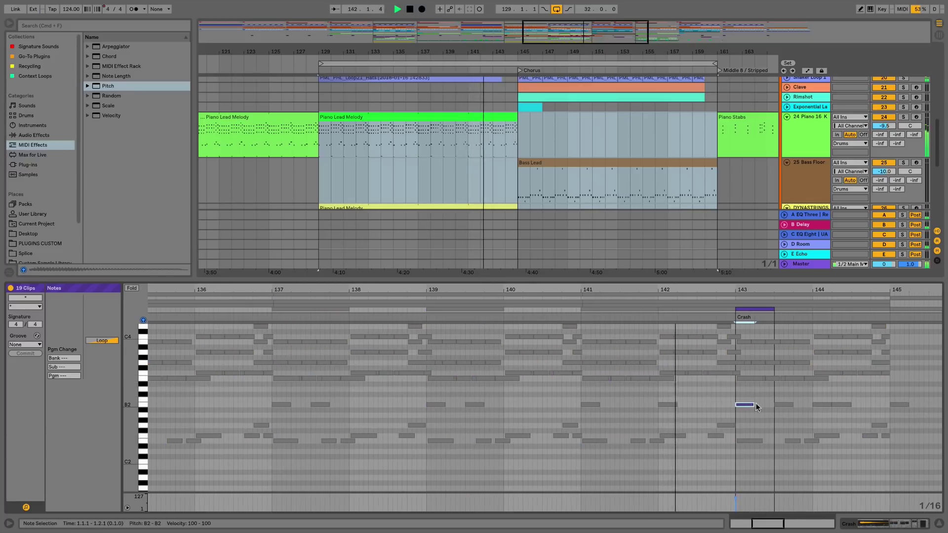
pyautogui.click(786, 405)
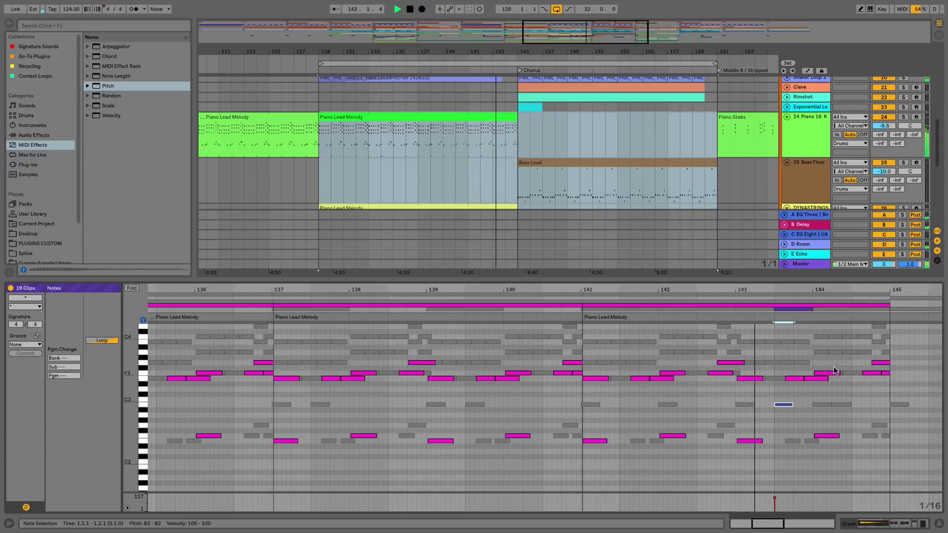
# Step: Hide the detail view to show more arrangement tracks, and extend the selection for bars 129 to 161 up to the Snare track
pyautogui.hscroll(2, 846, 350)
pyautogui.scroll(1, 761, 374)
pyautogui.click(760, 373)
pyautogui.click(753, 364)
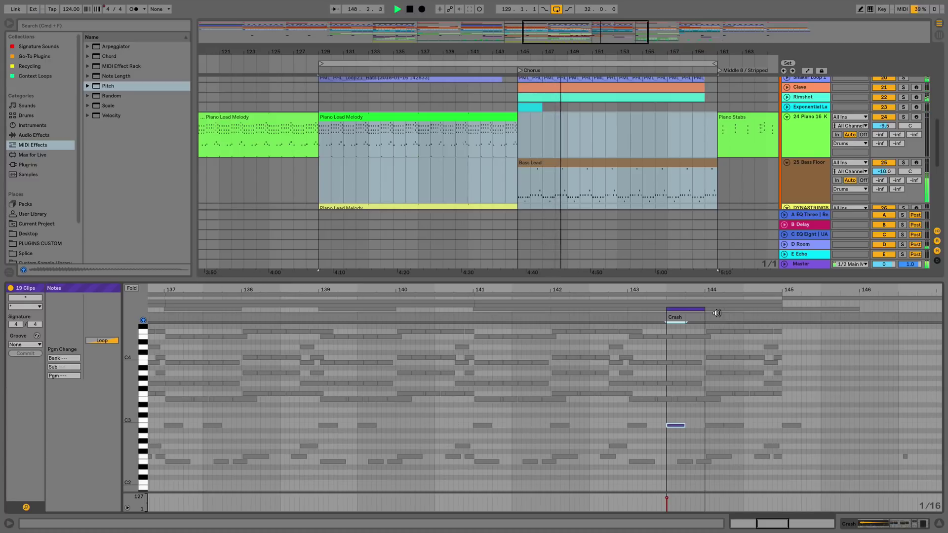
pyautogui.hotkey('shift', 'Tab')
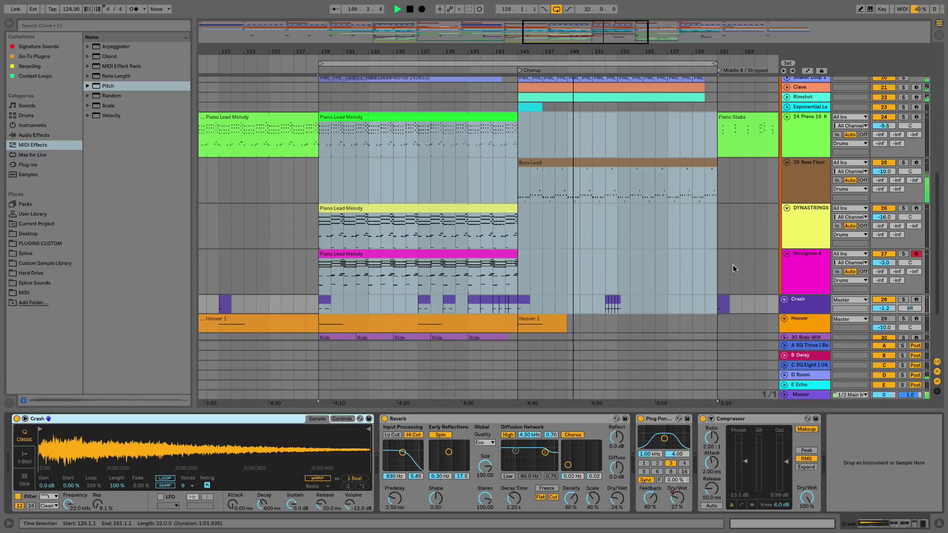
pyautogui.scroll(4, 677, 306)
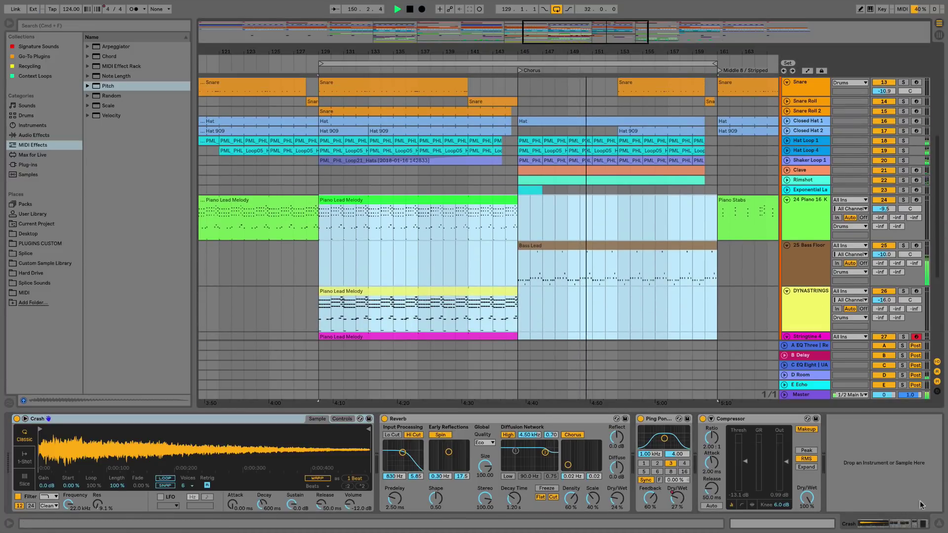
pyautogui.press('super+alt+l')
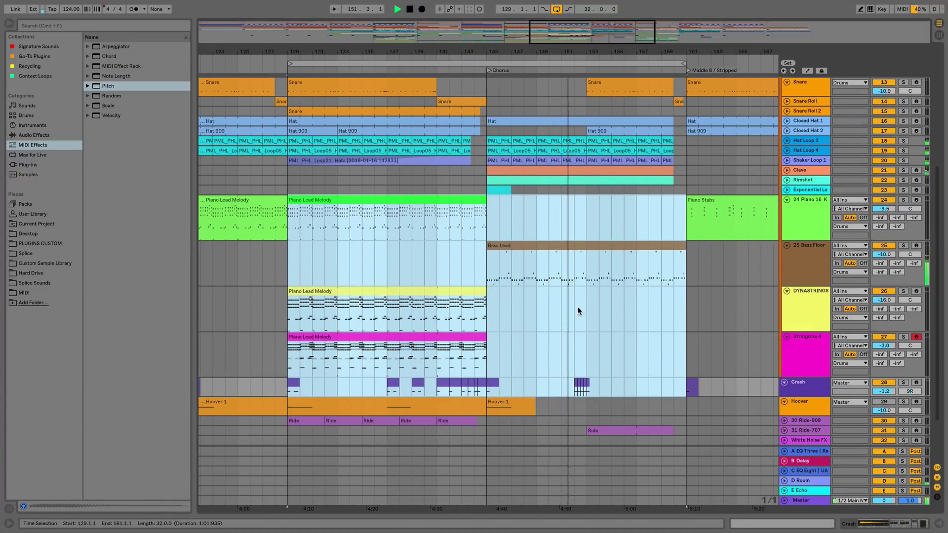
pyautogui.click(603, 81)
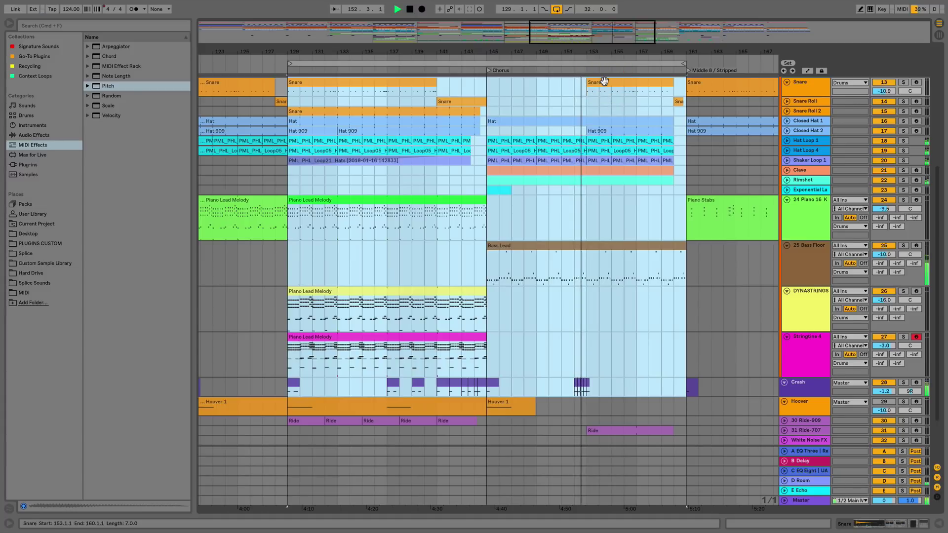
# Step: Open the bar 153 Snare clip in the note editor and extend the multi-clip selection to the Chorus Rimshot clip
pyautogui.press('super+alt+l')
pyautogui.doubleClick(603, 81)
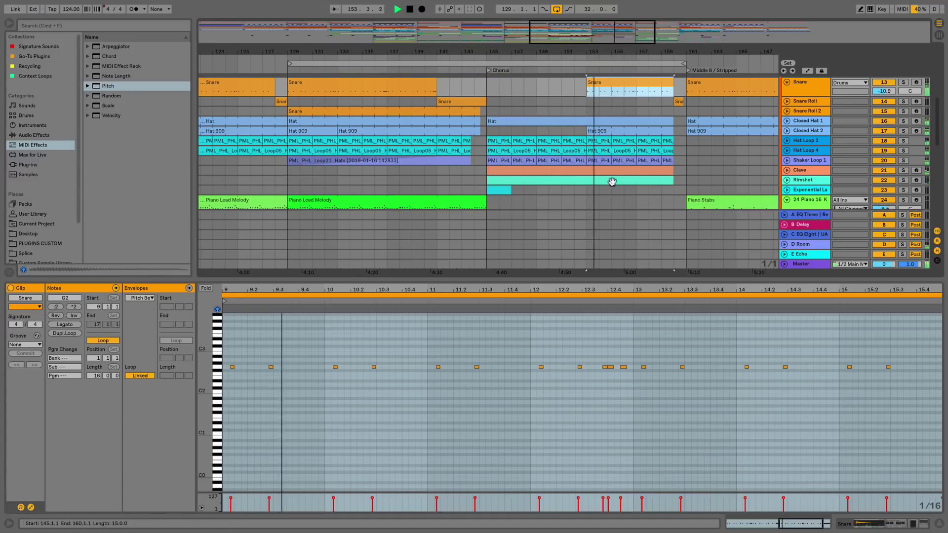
pyautogui.keyDown('shift'); pyautogui.click(607, 181); pyautogui.keyUp('shift')
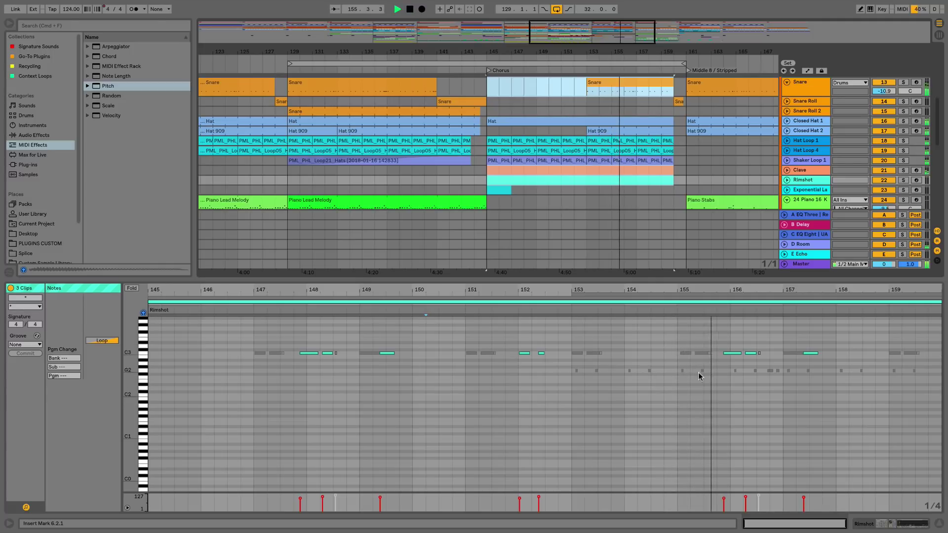
# Step: Draw quarter-note Rimshot hits at C3 on beats 2, 3 and 4 of bar 158
pyautogui.press('b')
pyautogui.click(855, 353)
pyautogui.moveTo(865, 353); pyautogui.dragTo(884, 351)
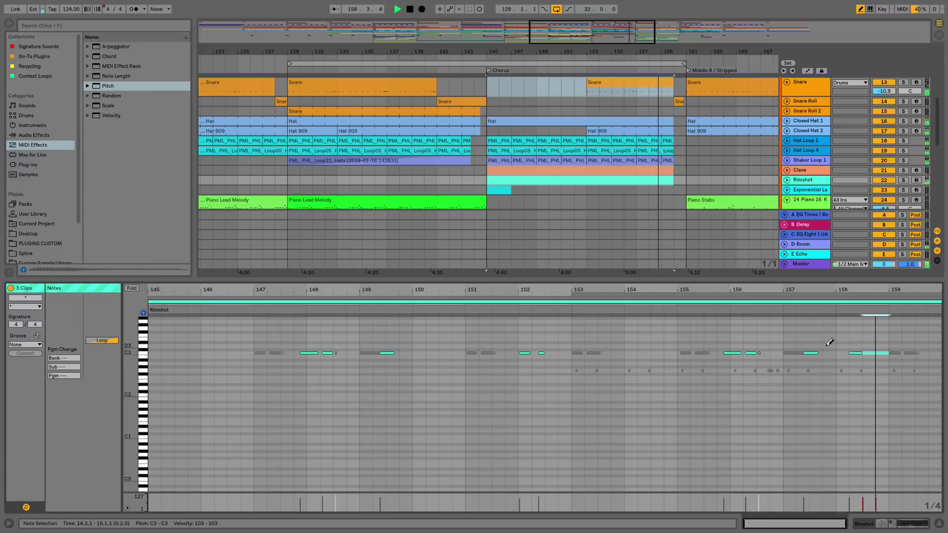
pyautogui.press('b')
pyautogui.scroll(-2, 699, 225)
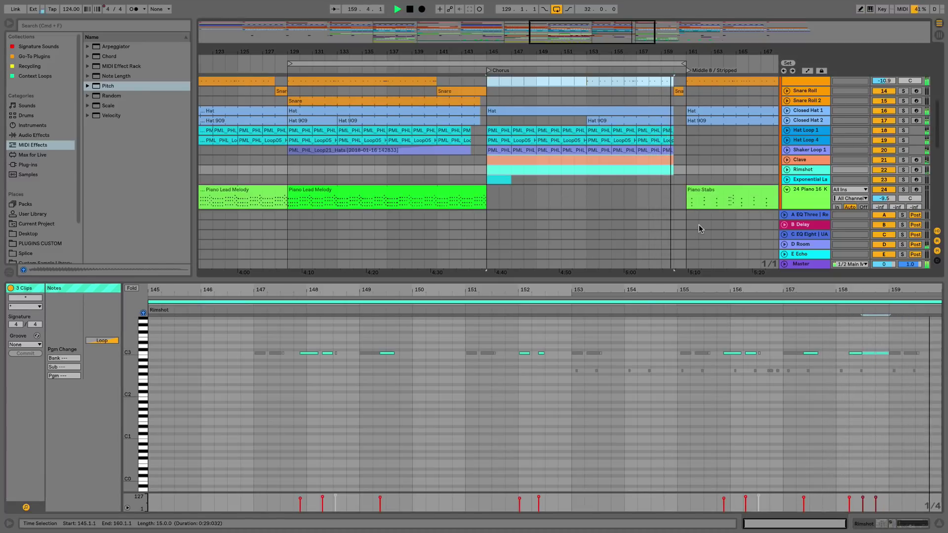
pyautogui.scroll(-5, 644, 196)
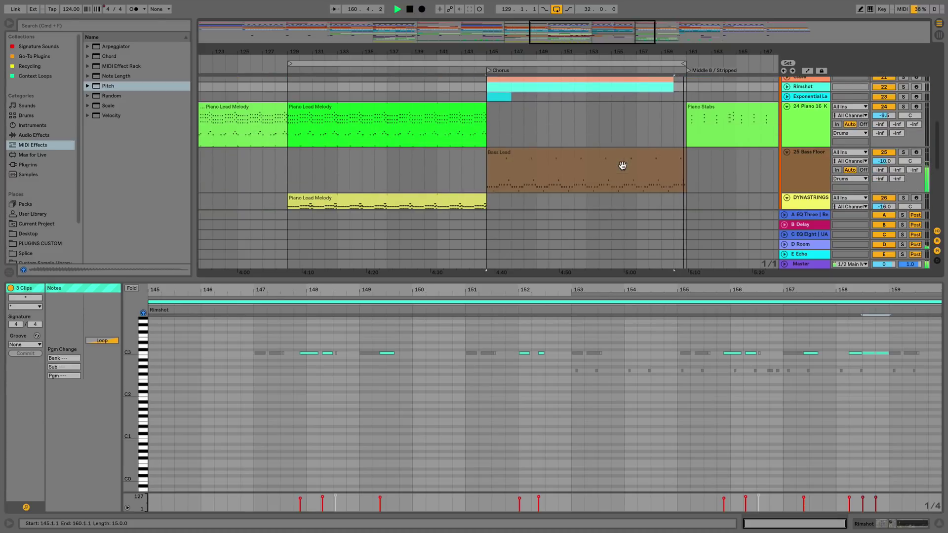